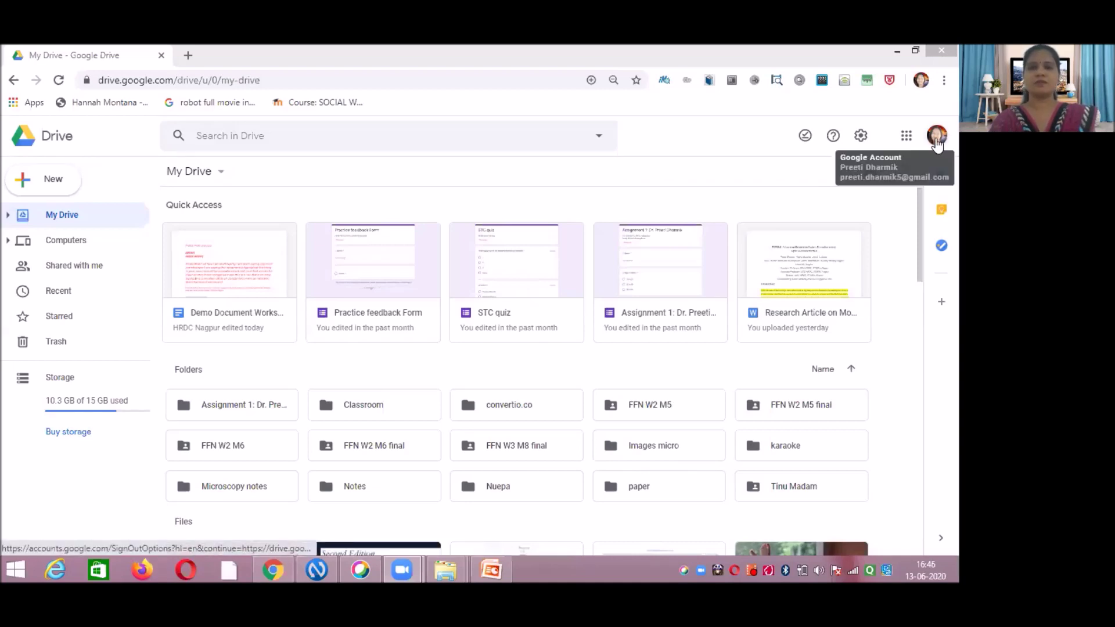
Step: Create a new blank Google Form from Google Drive using New > More > Google Forms
left_click(906, 138)
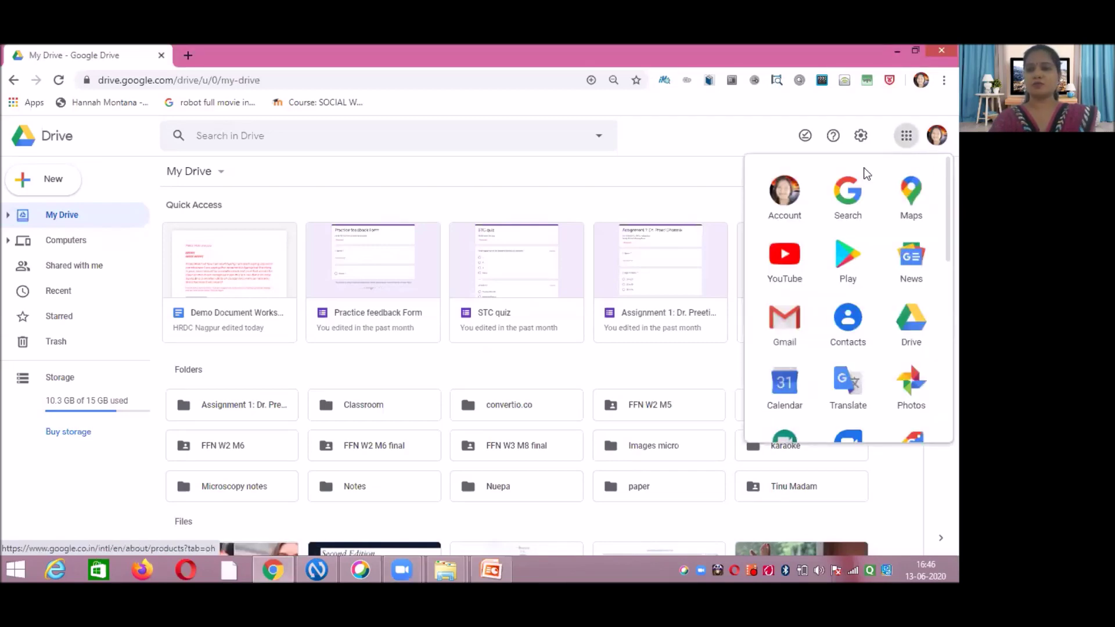
left_click(914, 336)
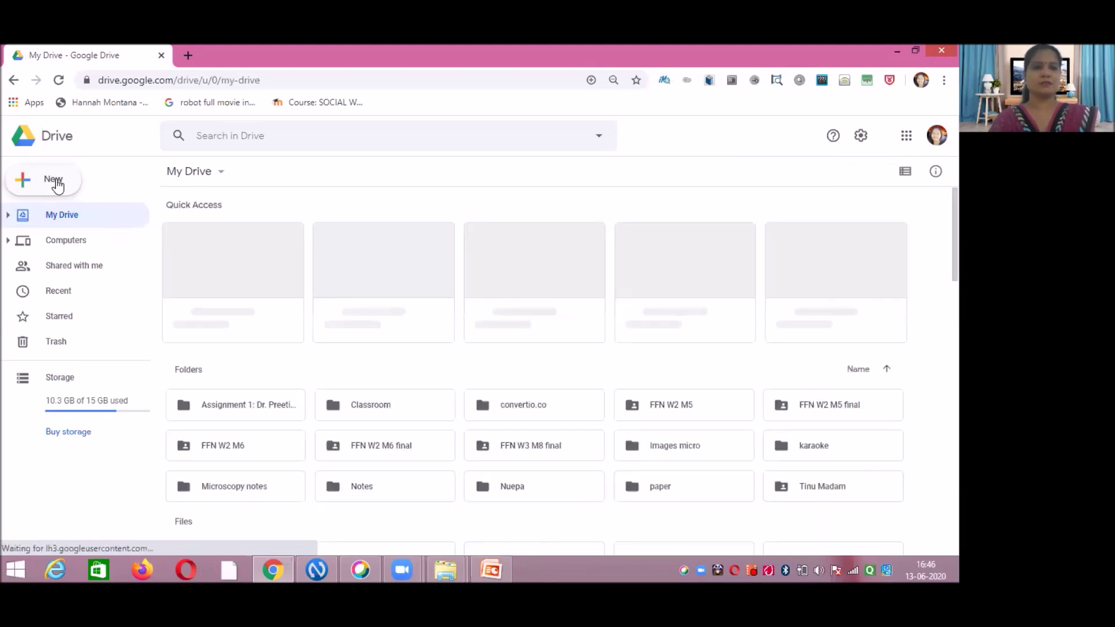
left_click(56, 183)
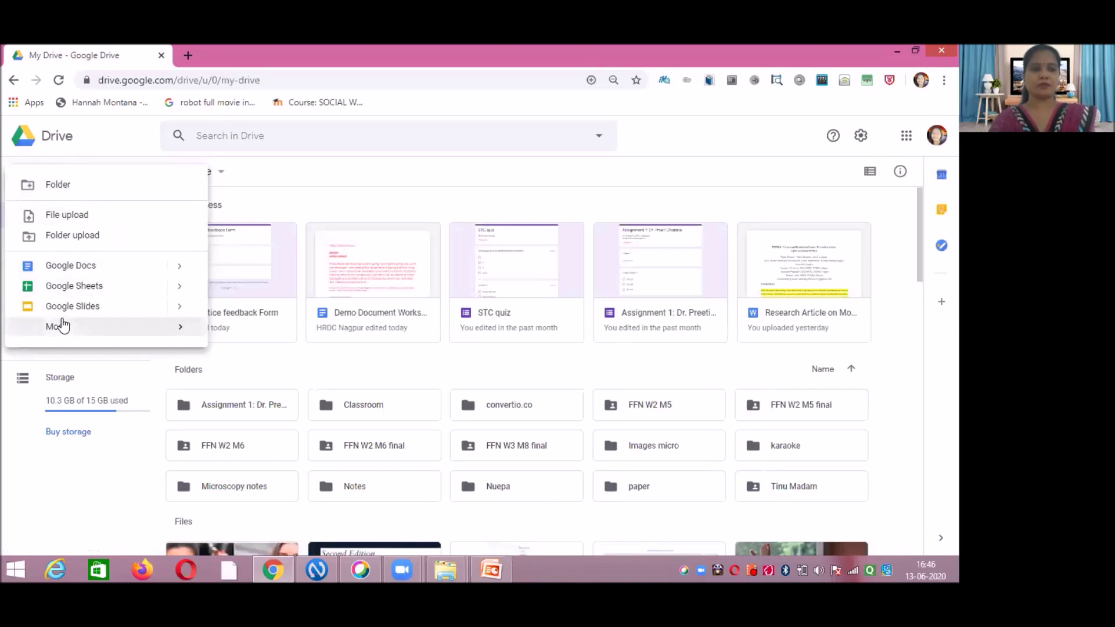
mouse_move(62, 331)
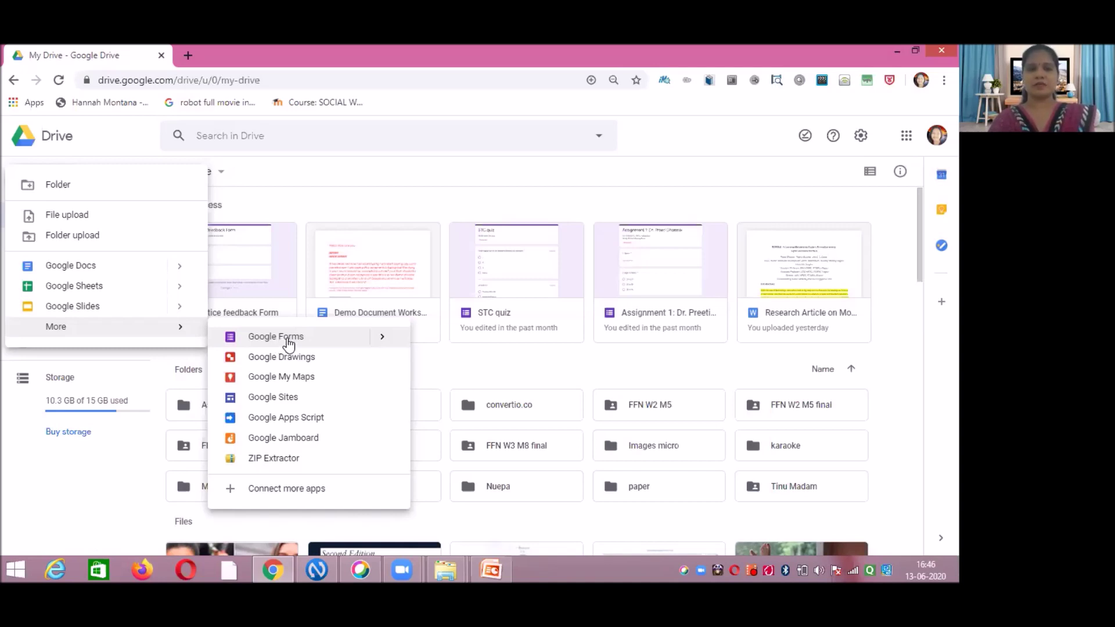
left_click(287, 339)
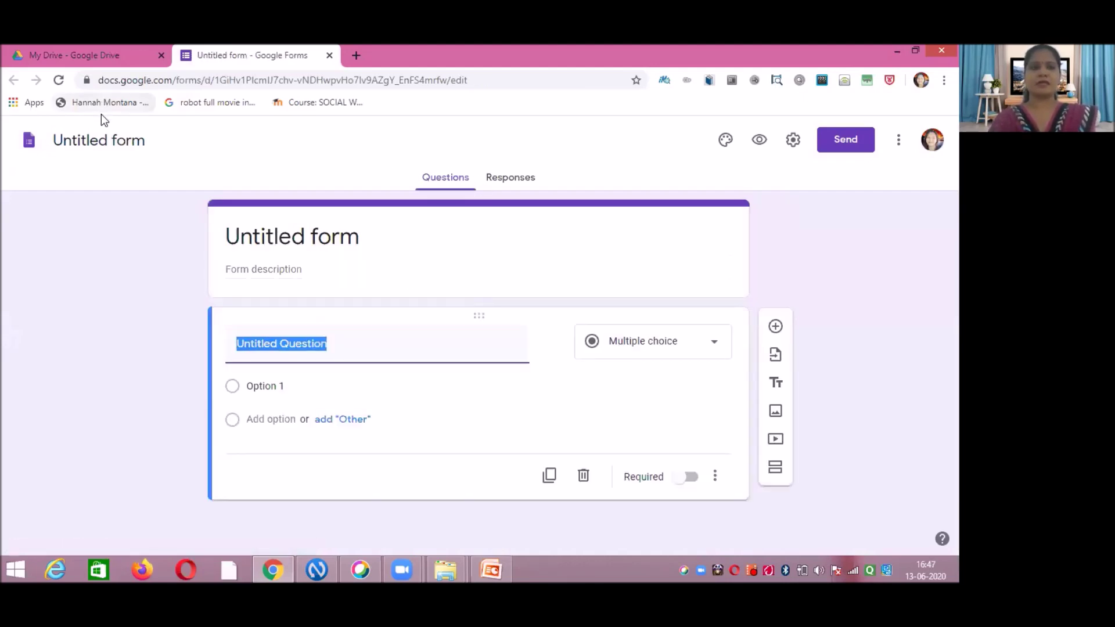
Step: Rename the 'Untitled form' to 'Demo Quiz'
left_click(97, 139)
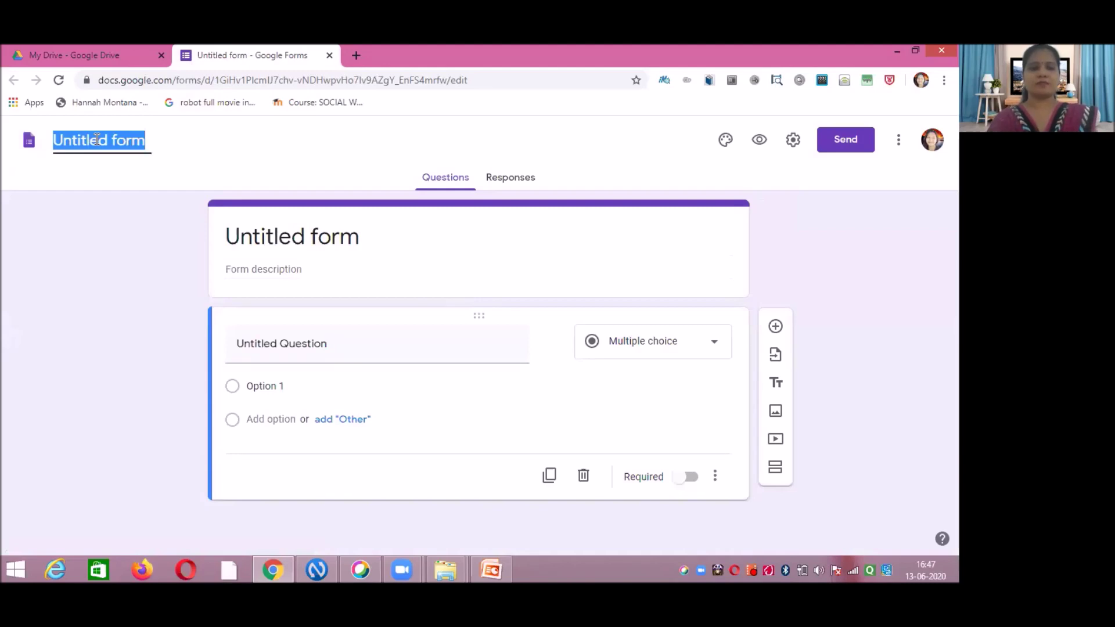
type("Demo Quiz")
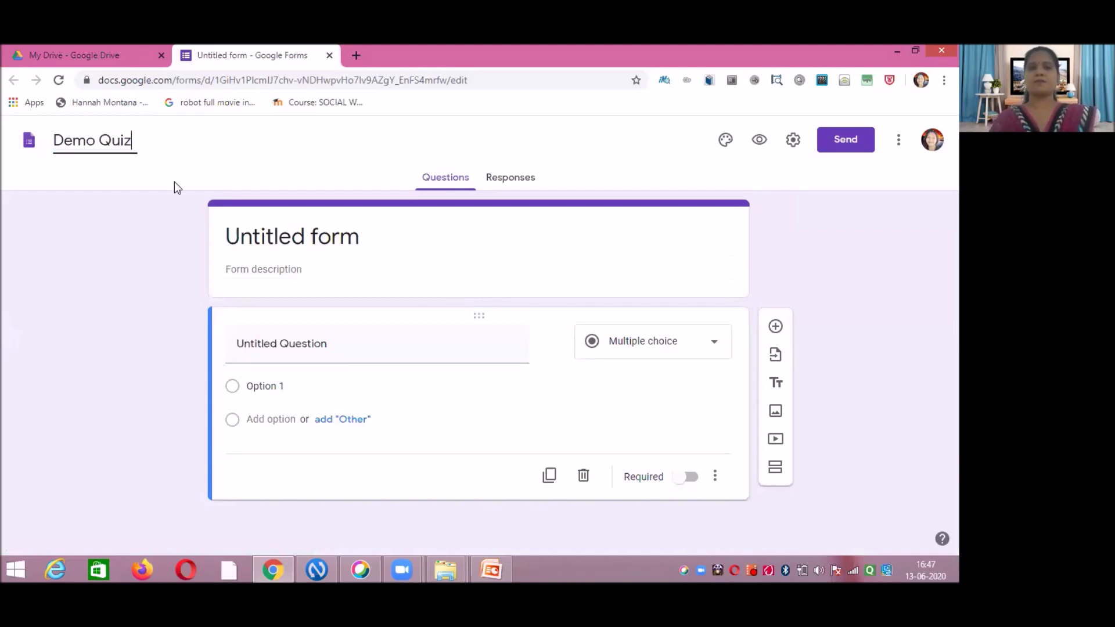
left_click(250, 238)
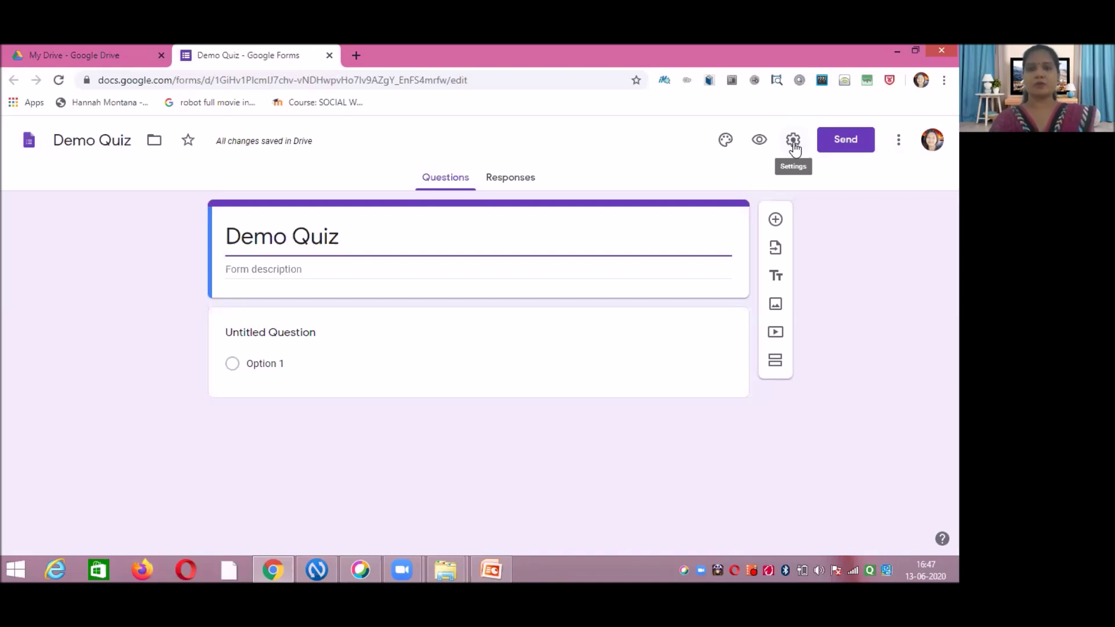
left_click(793, 144)
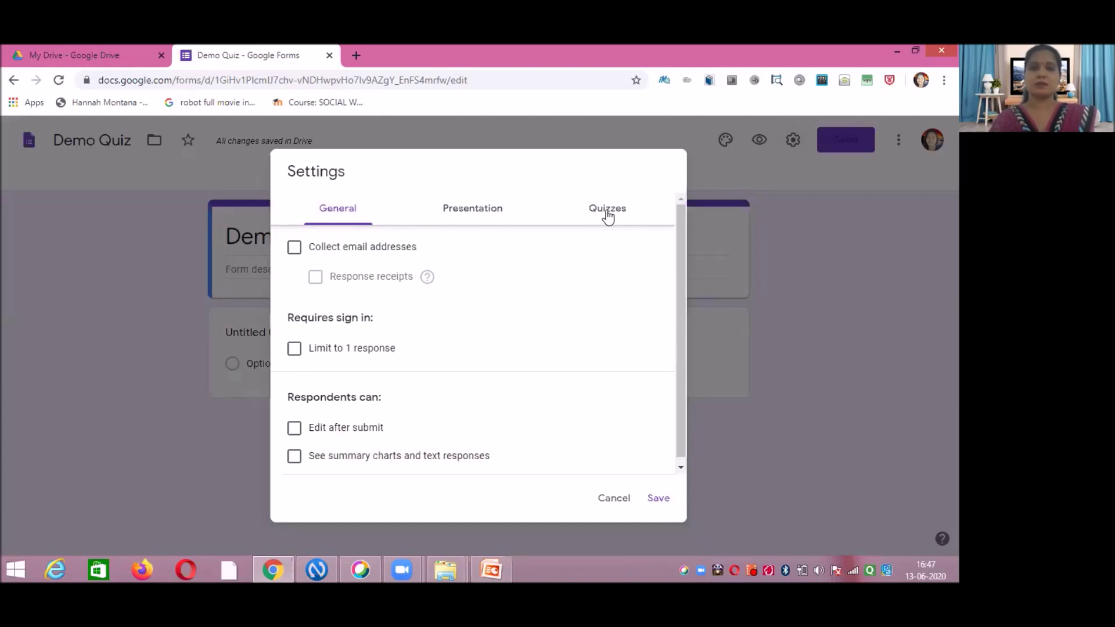
Step: Switch the form's Settings to the Quizzes tab
left_click(608, 209)
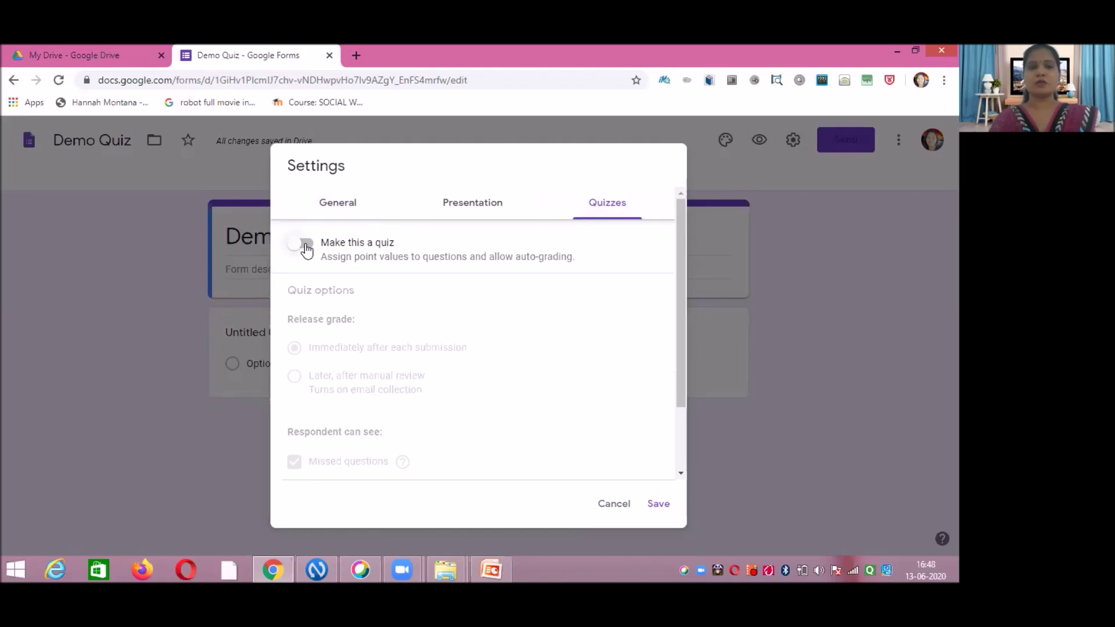
Step: Enable 'Make this a quiz' with grades released immediately, and save the settings
left_click(304, 244)
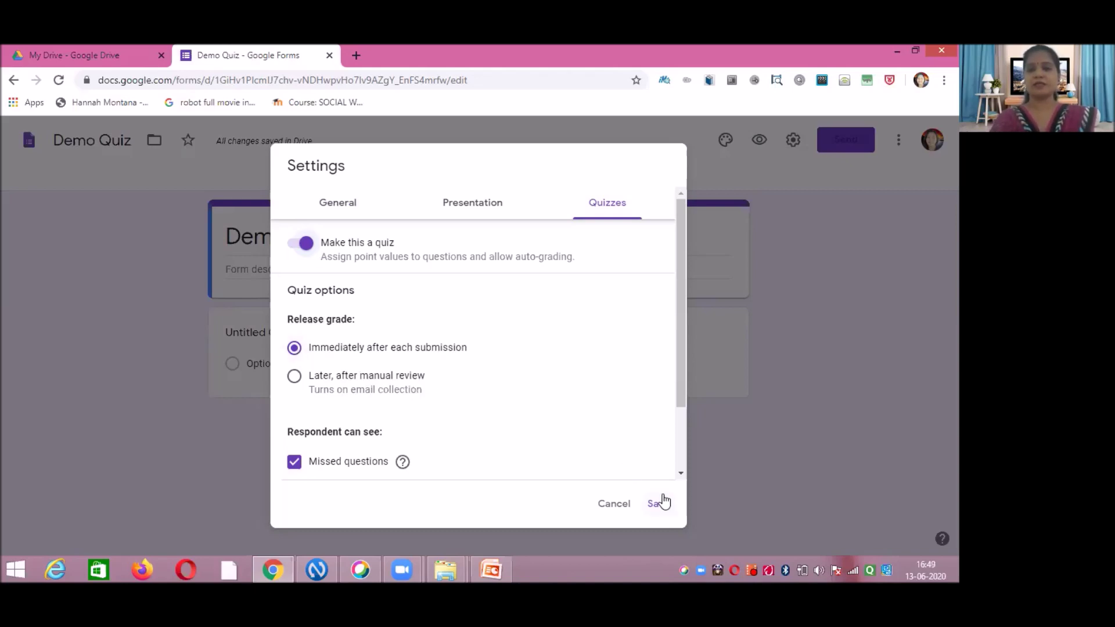
left_click_drag(682, 377, 674, 460)
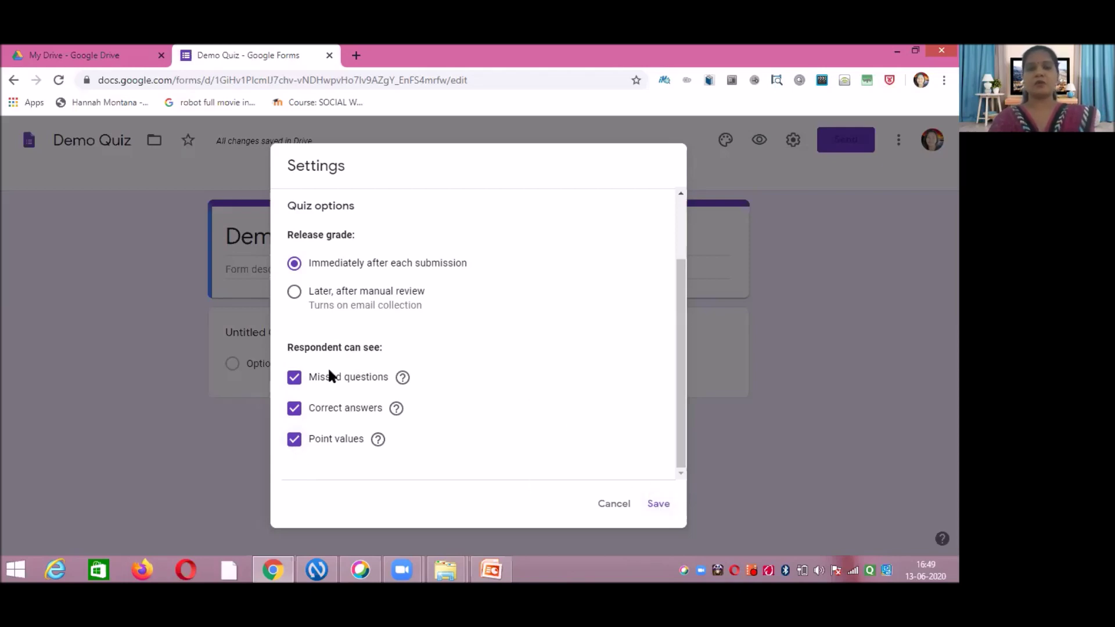
left_click(655, 504)
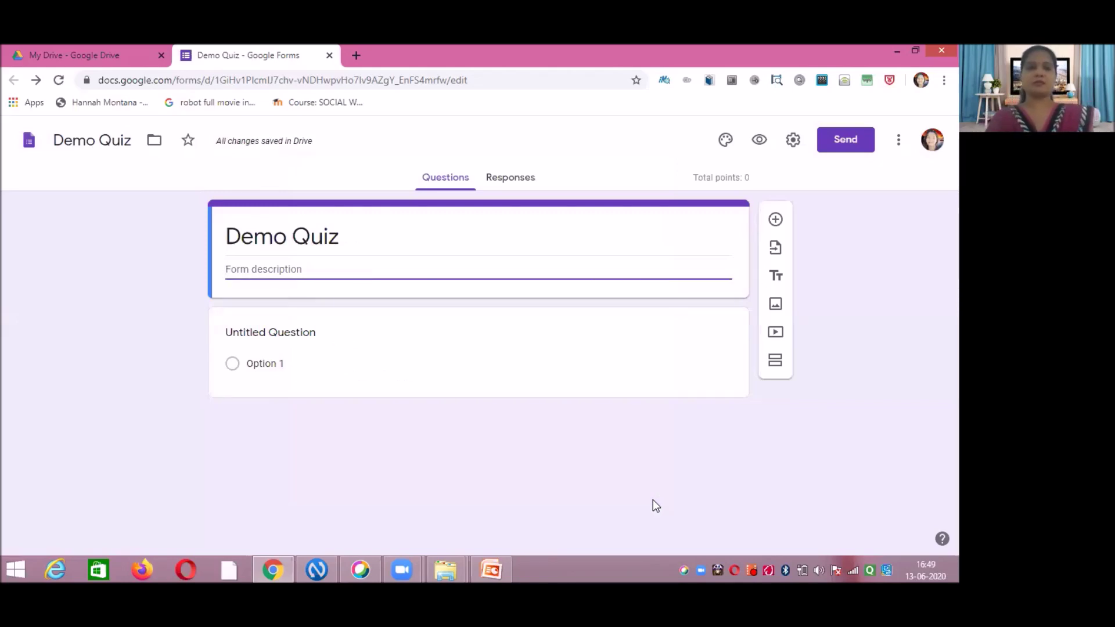
Step: Enter the description 'This is a Quiz of Unit 1 regarding introduction to Microscopy', correcting typos
type("KIndl")
key("BackSpace")
key("BackSpace")
key("BackSpace")
key("BackSpace")
key("BackSpace")
type("This is")
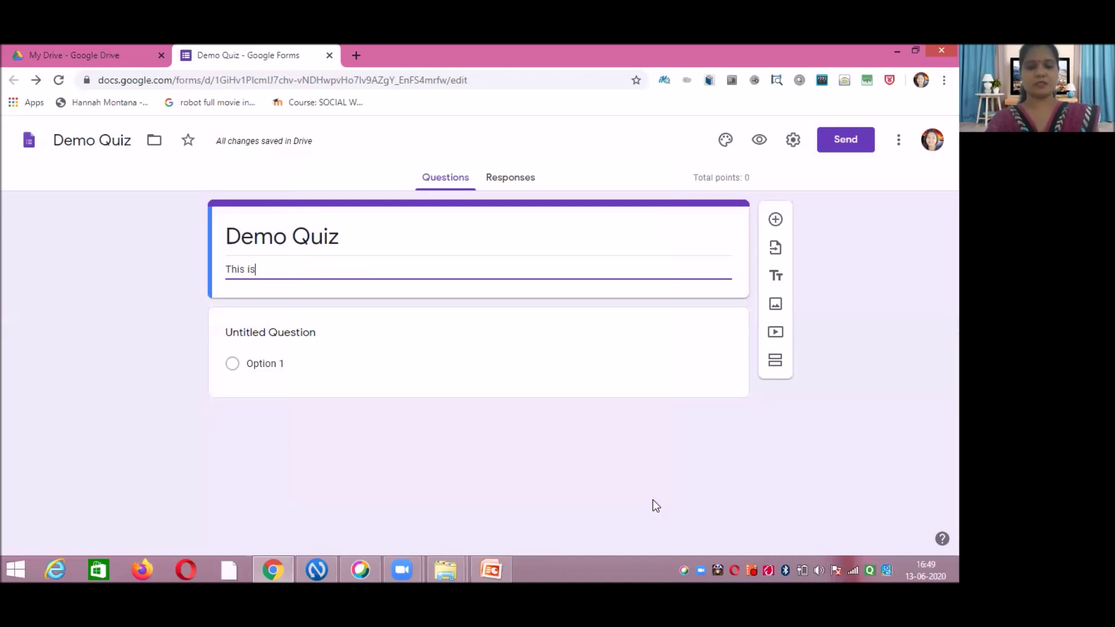
type(" a Quiz")
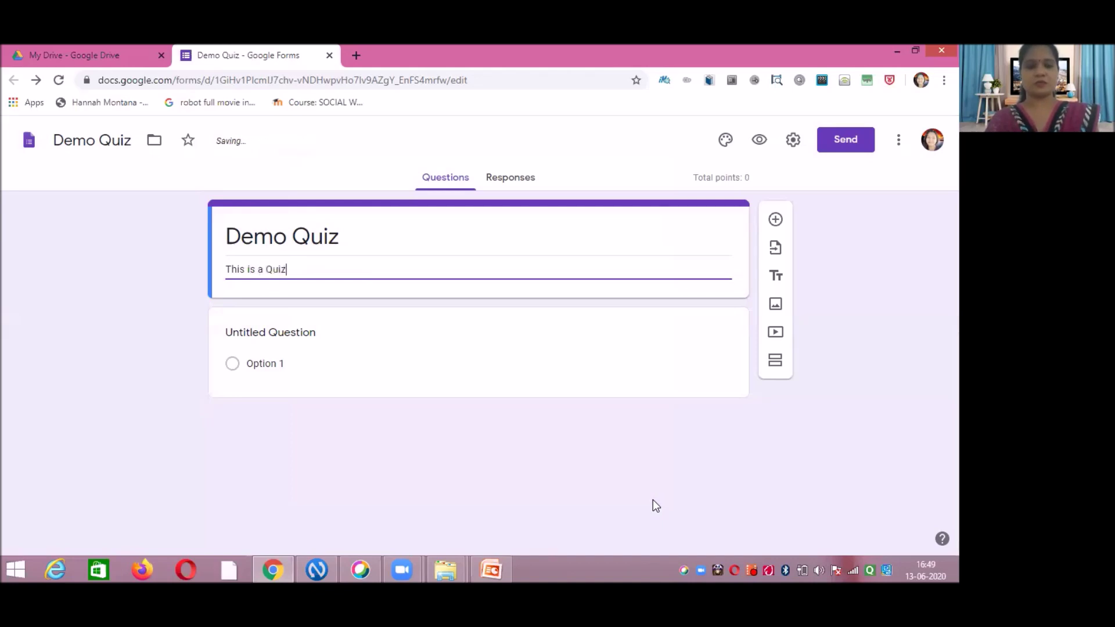
type(" of Unit 1 regas")
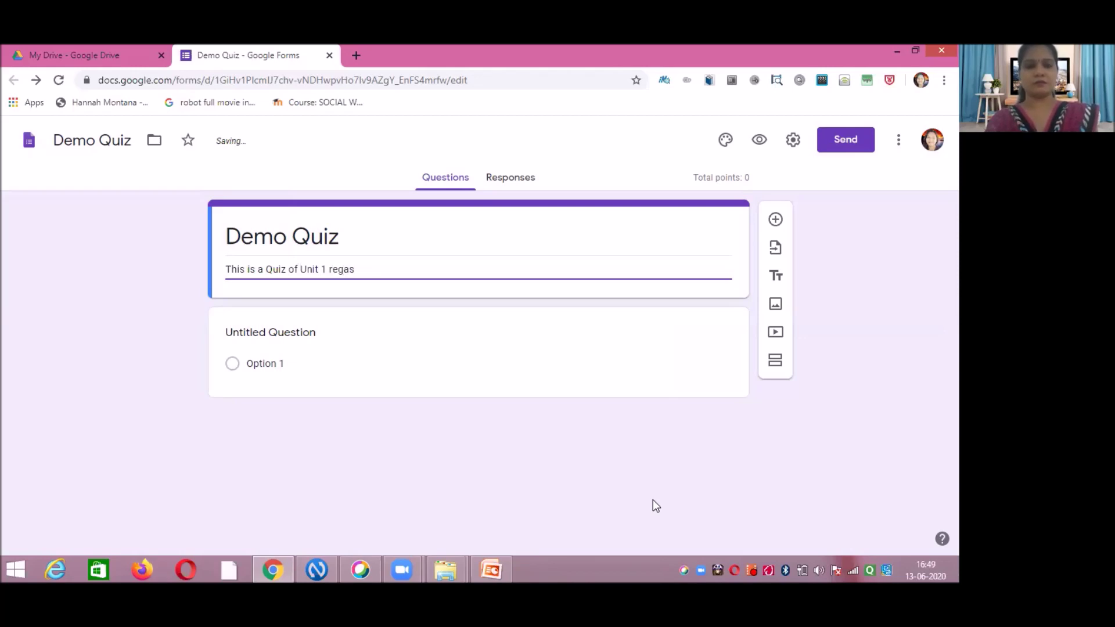
key("BackSpace")
type("rding introd")
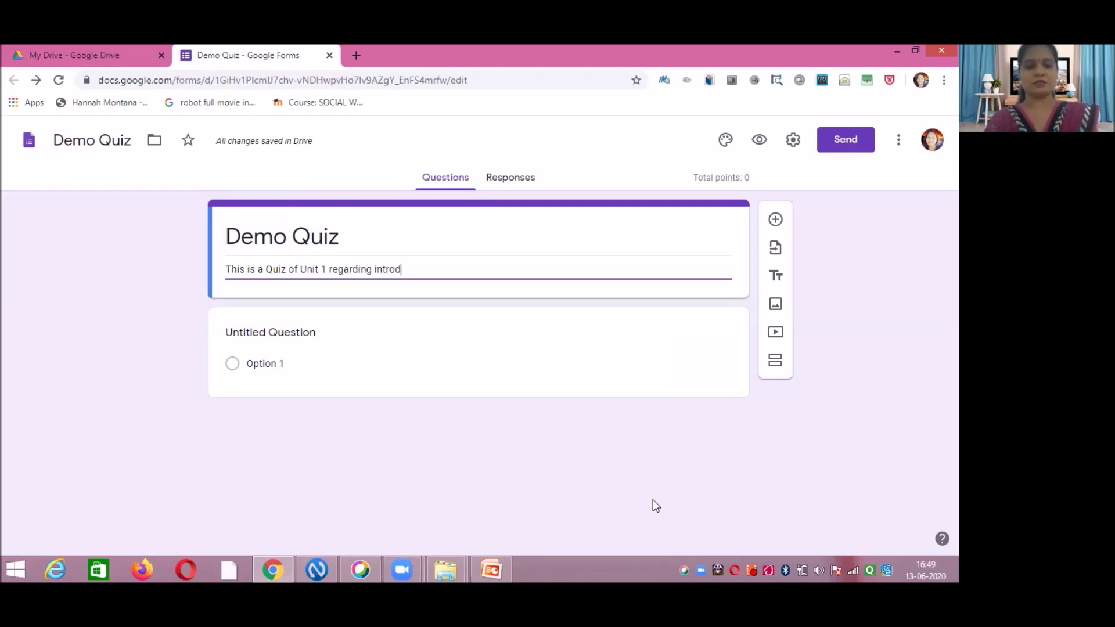
type("uction to")
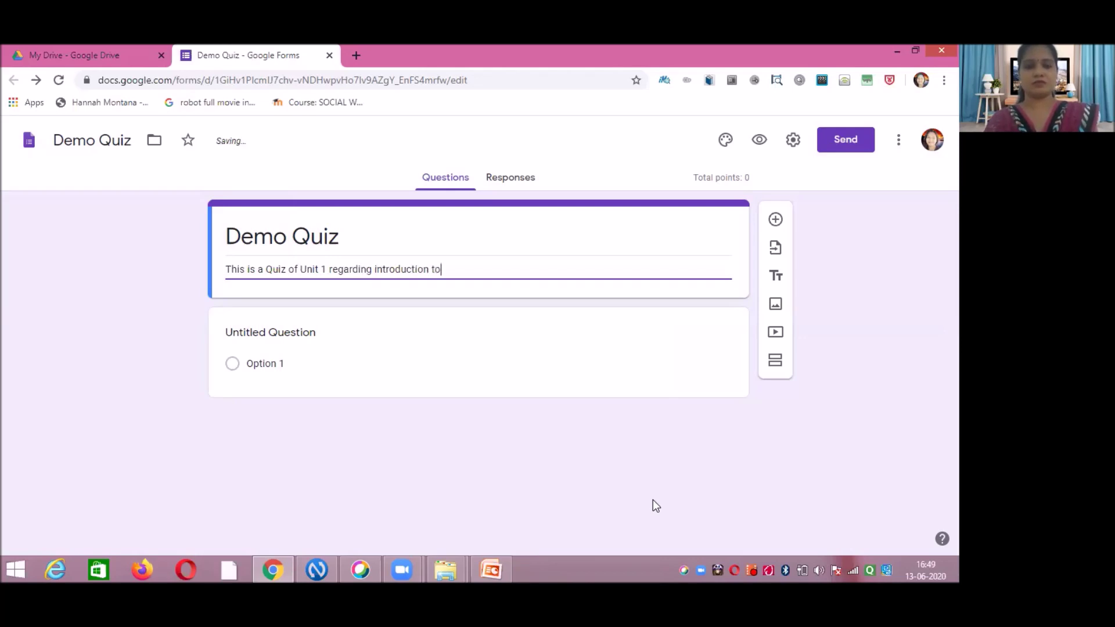
type(" Microscop")
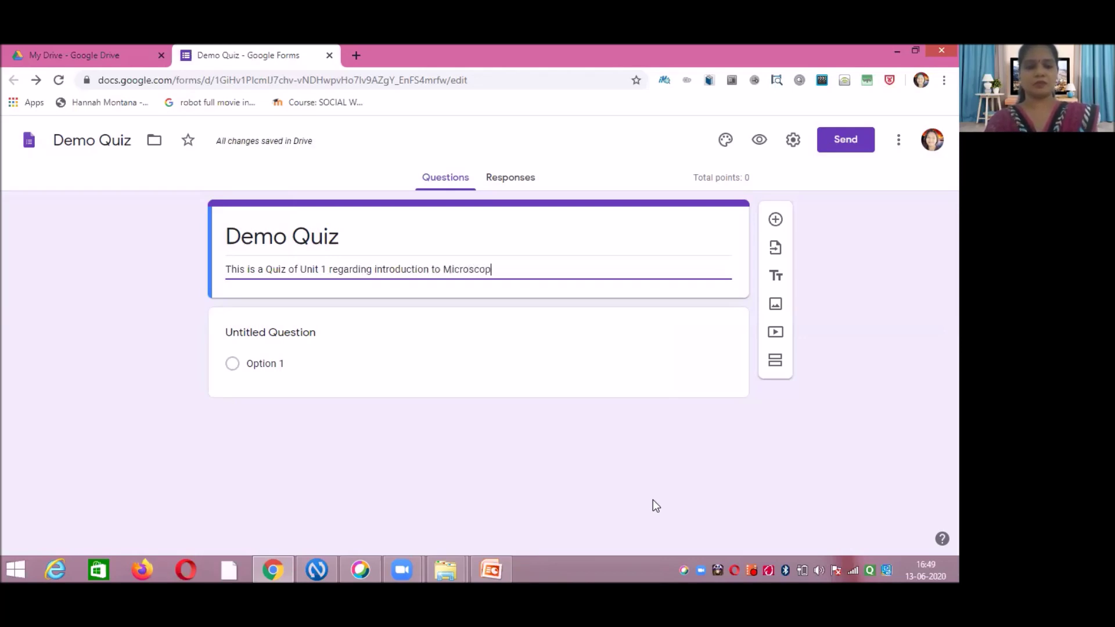
type("y")
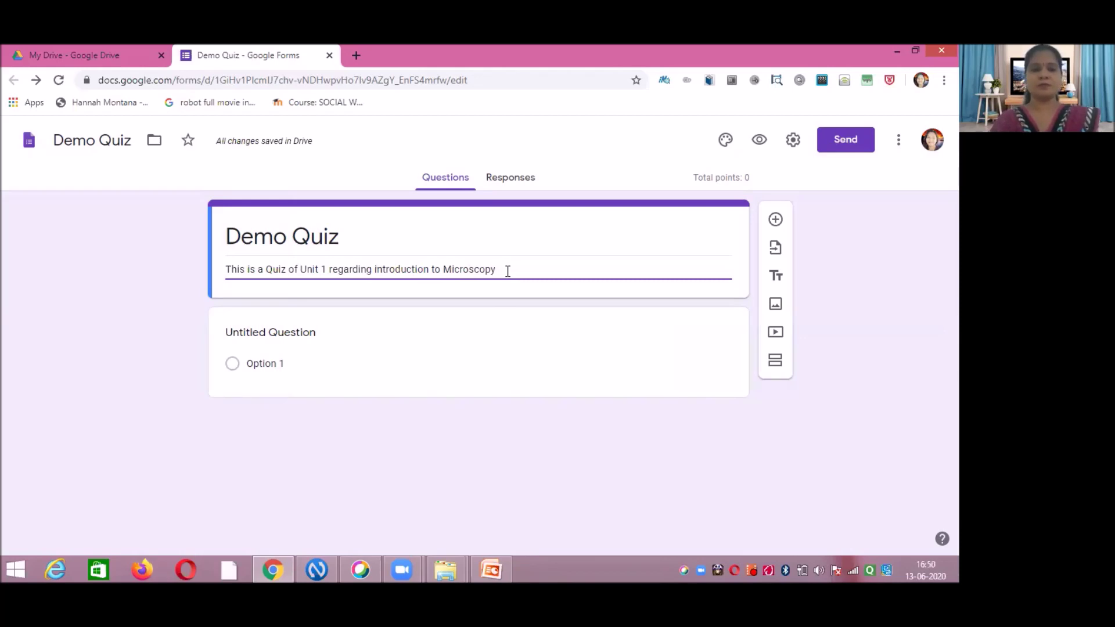
Step: Expand the Untitled Question card to edit its Multiple choice question
left_click(285, 332)
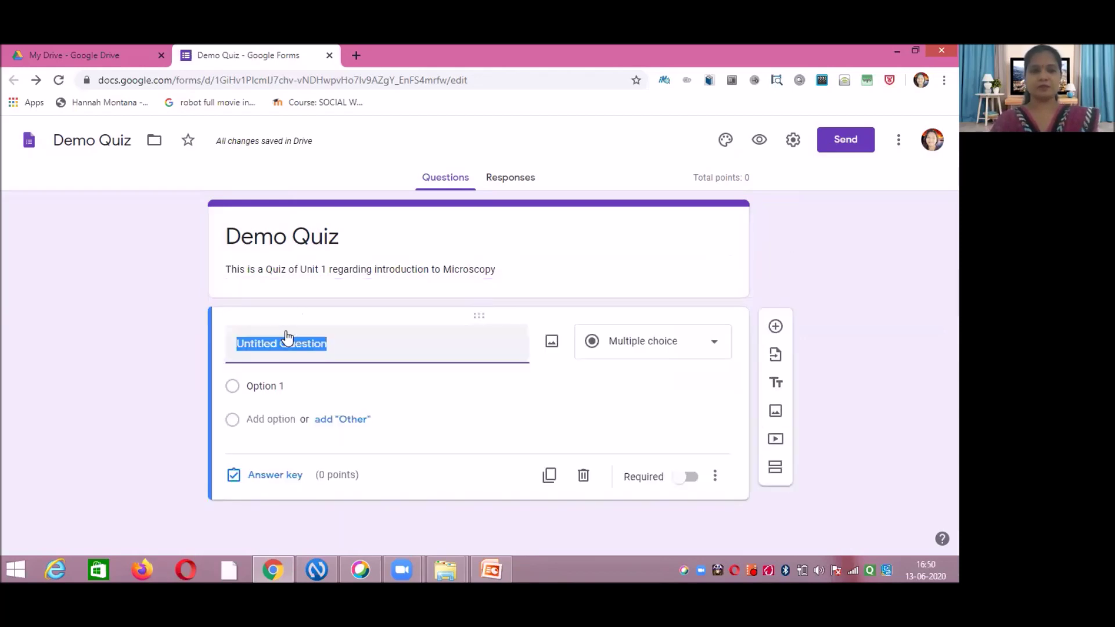
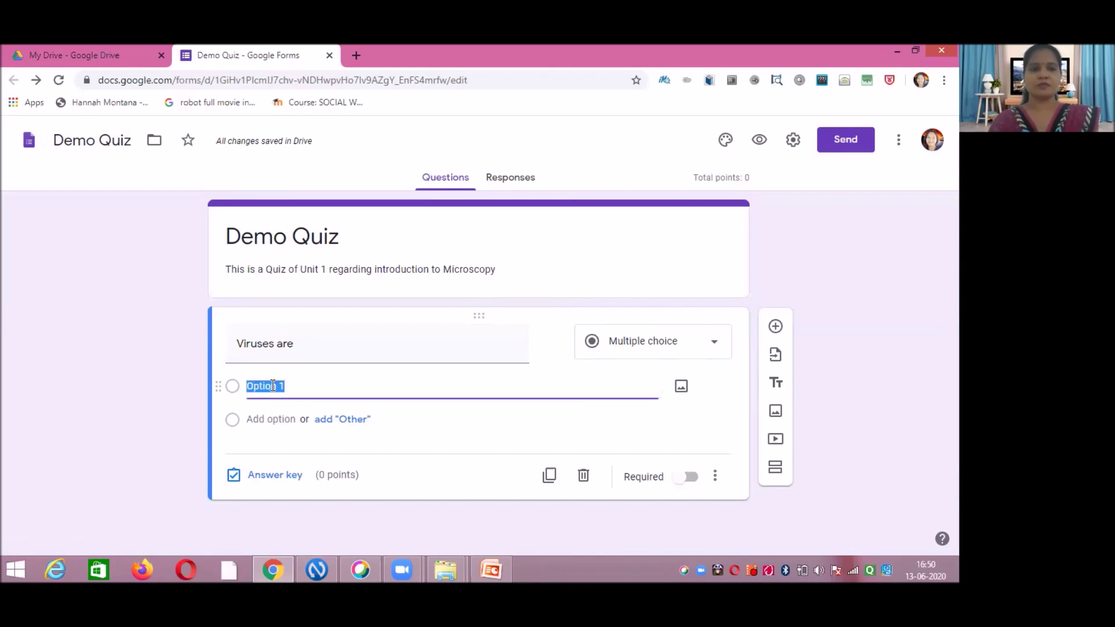
Step: Enter choices Ultramicroscopic, Can see by light microscope and Fluorescent Microscope, correcting the misspelling
type("Ultramicroscopic")
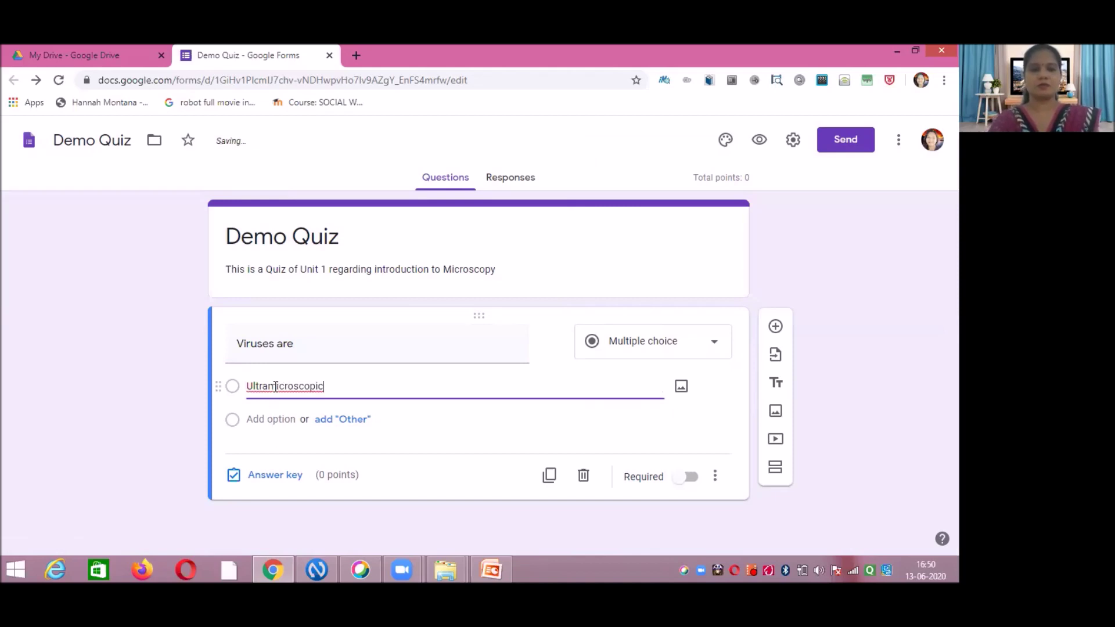
left_click(274, 418)
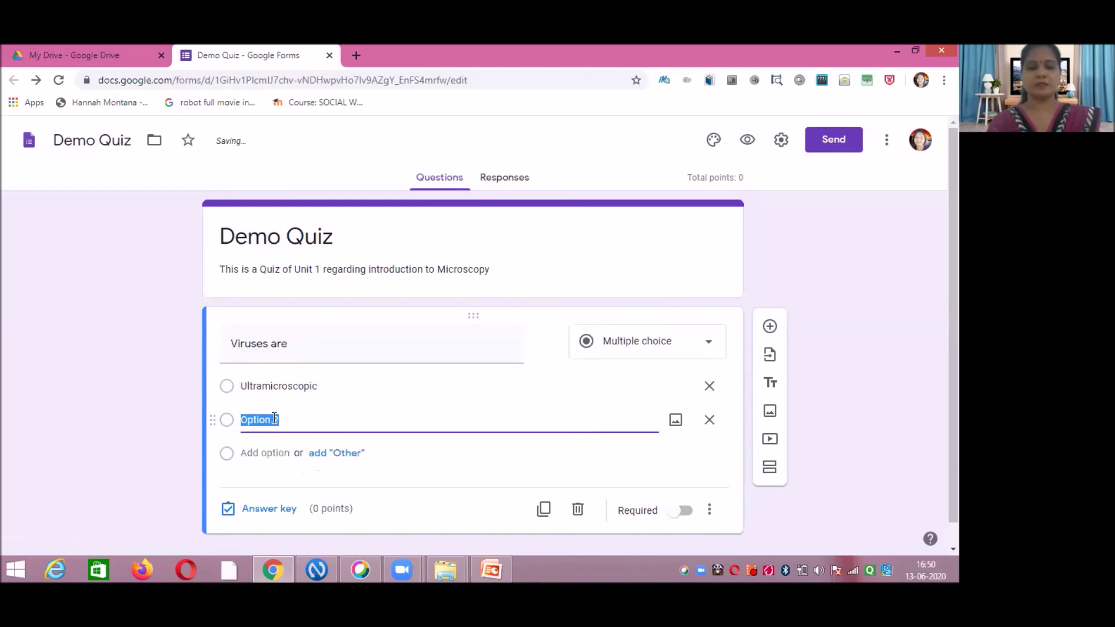
type("Can s")
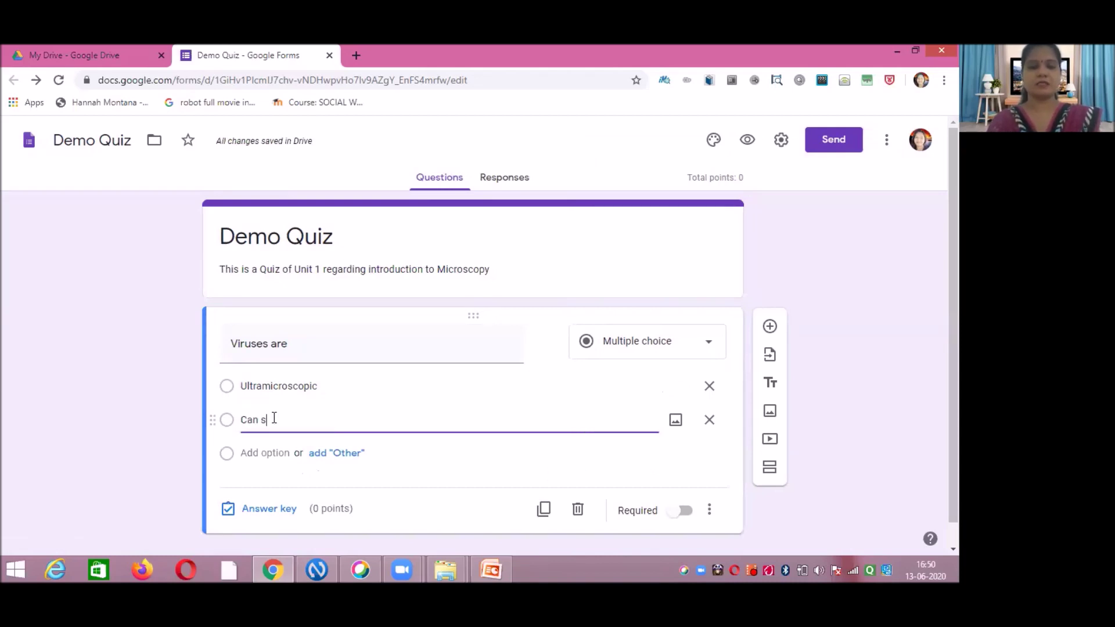
type("ee by ligh")
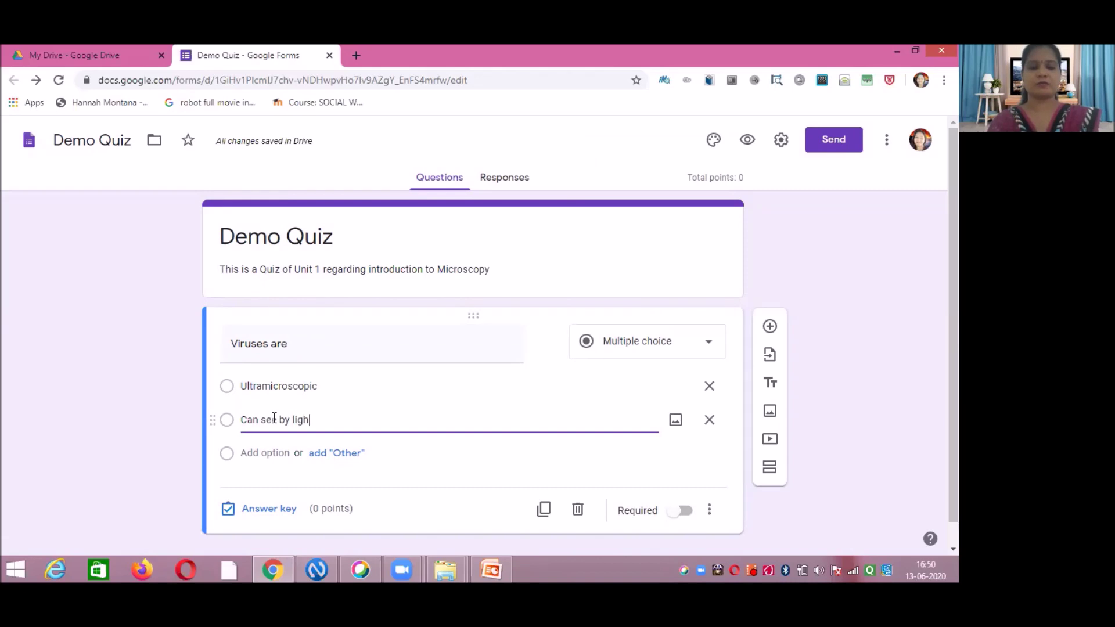
type("t microscope")
left_click(266, 453)
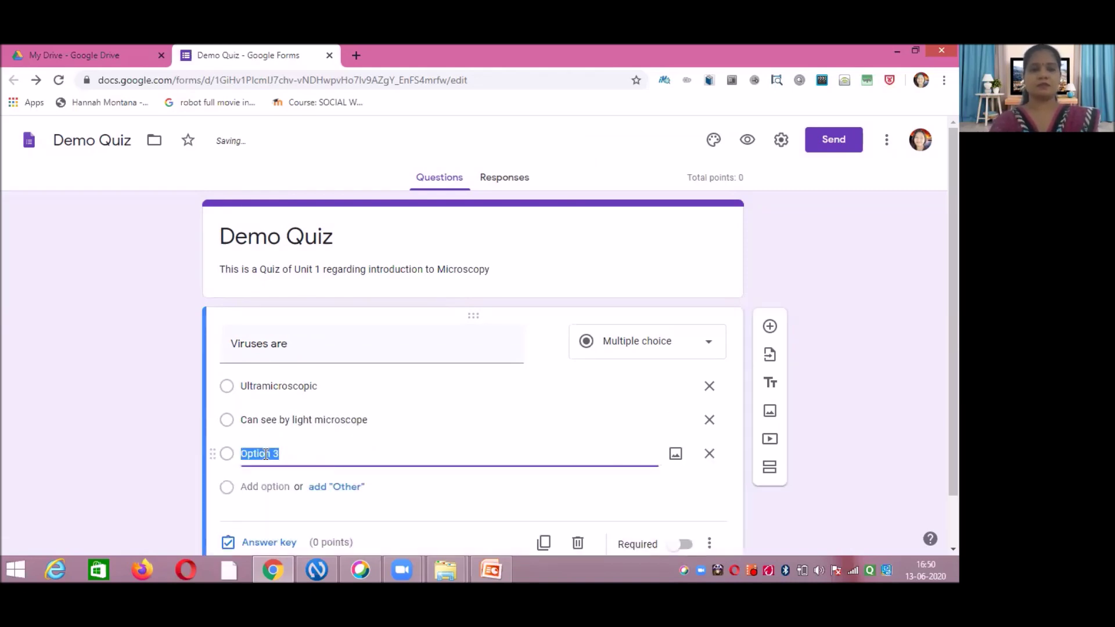
type("Fluro")
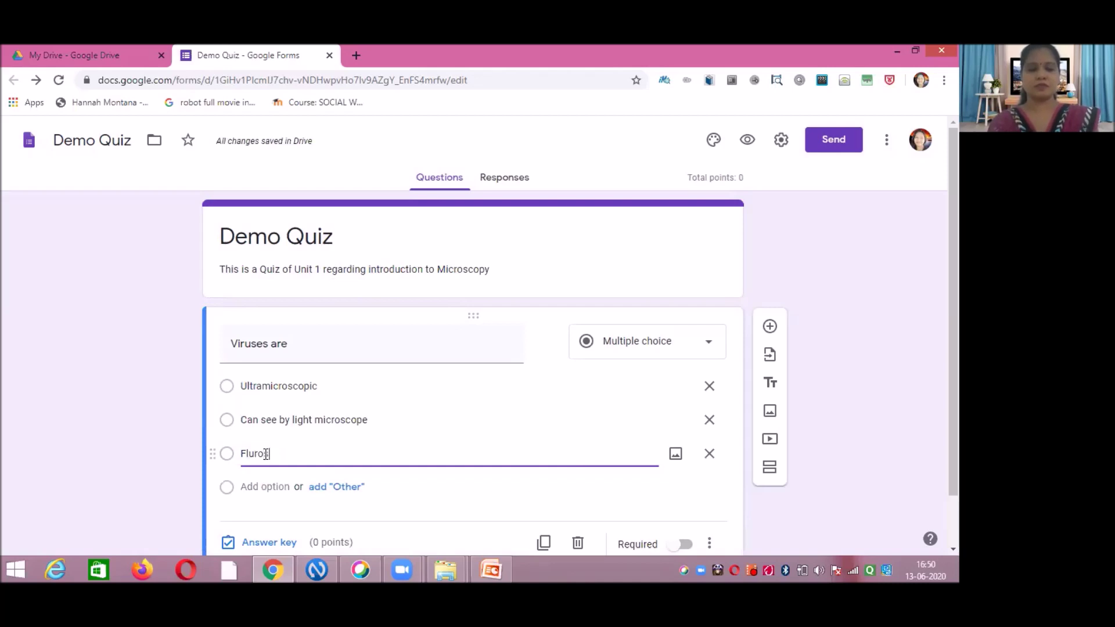
type("scent Microscope")
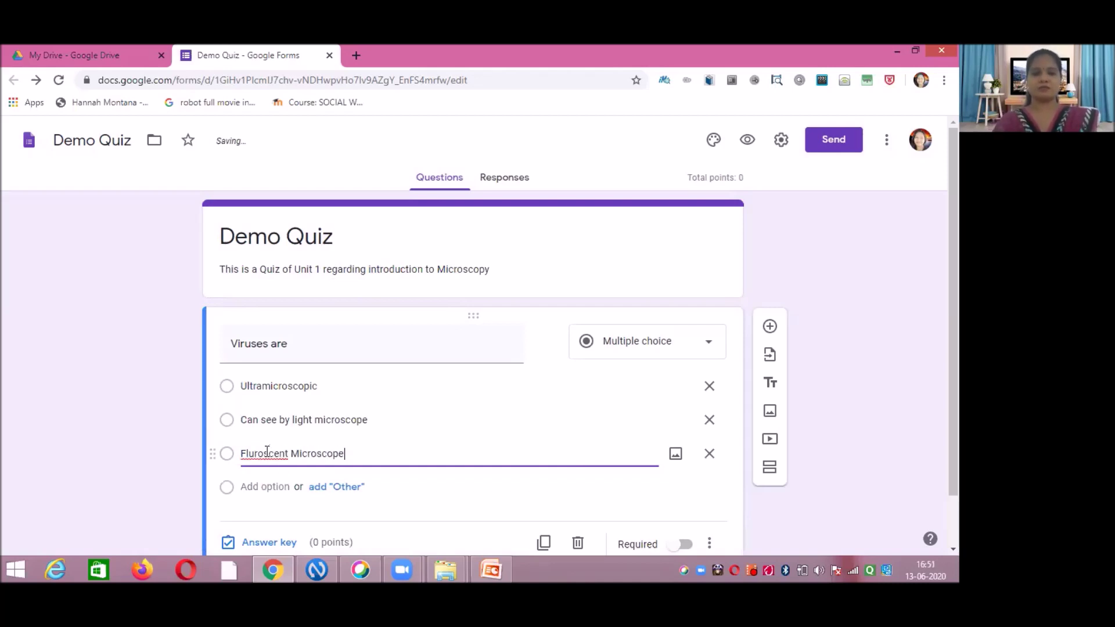
right_click(266, 451)
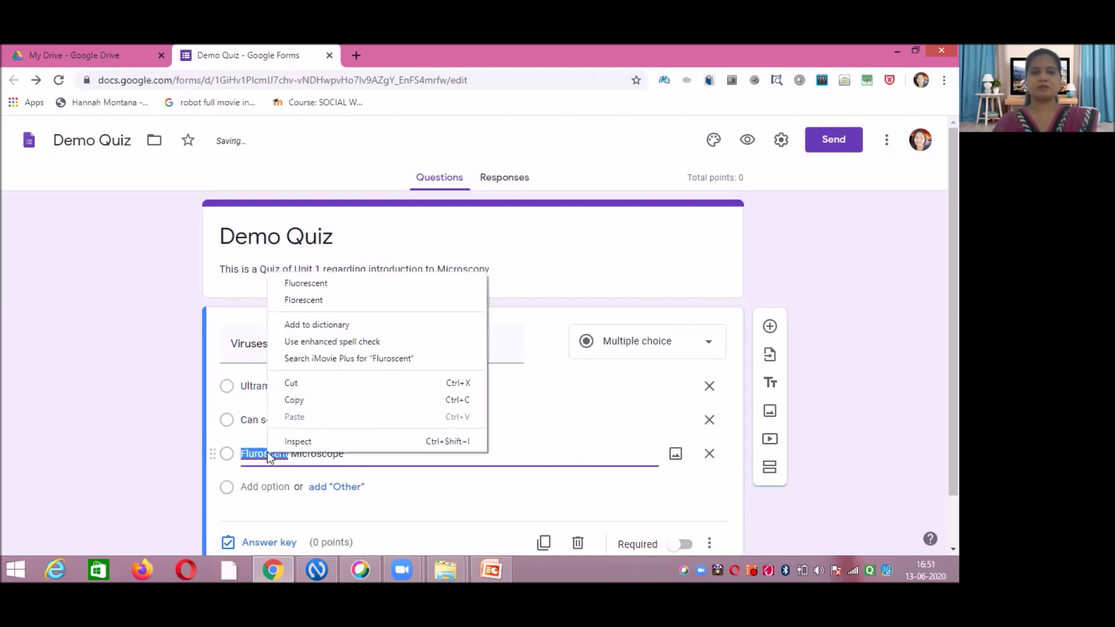
left_click(306, 283)
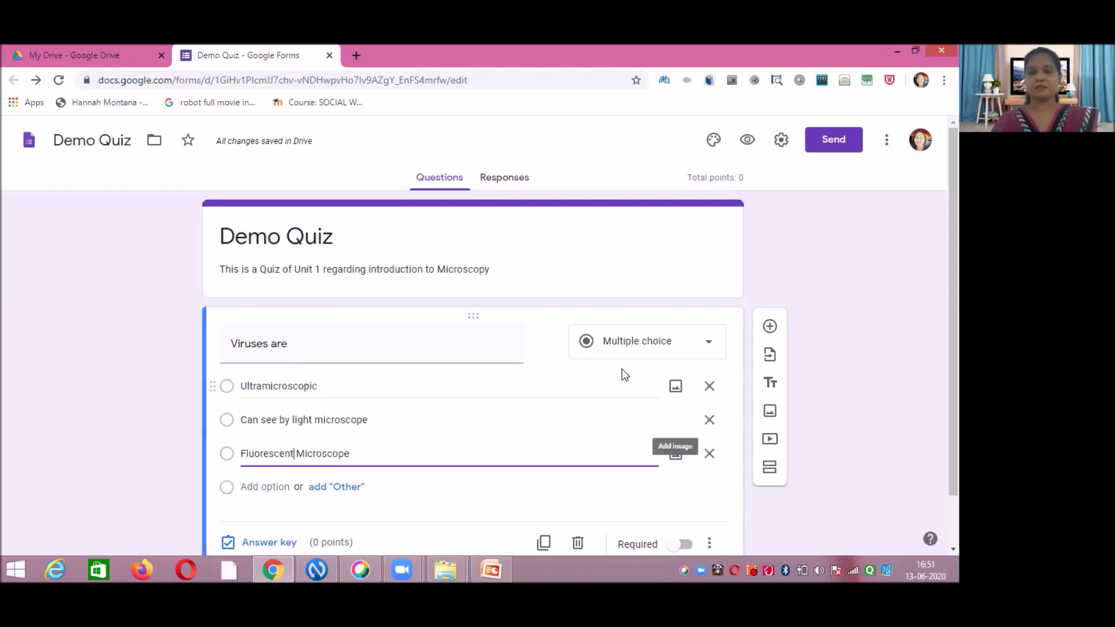
scroll(766, 360, "down", 1)
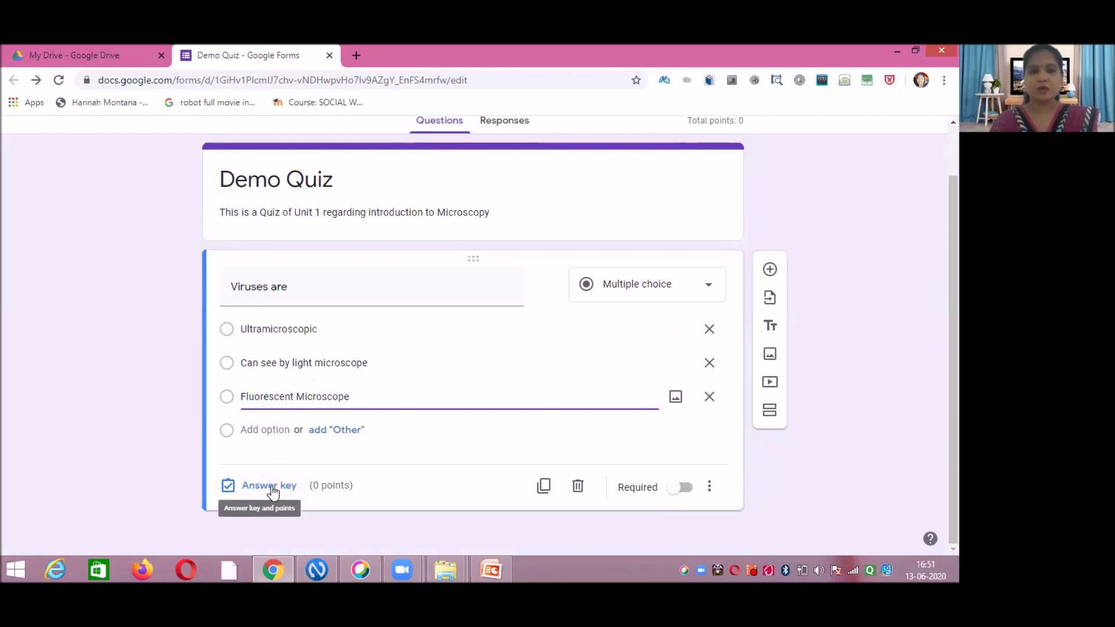
left_click(271, 488)
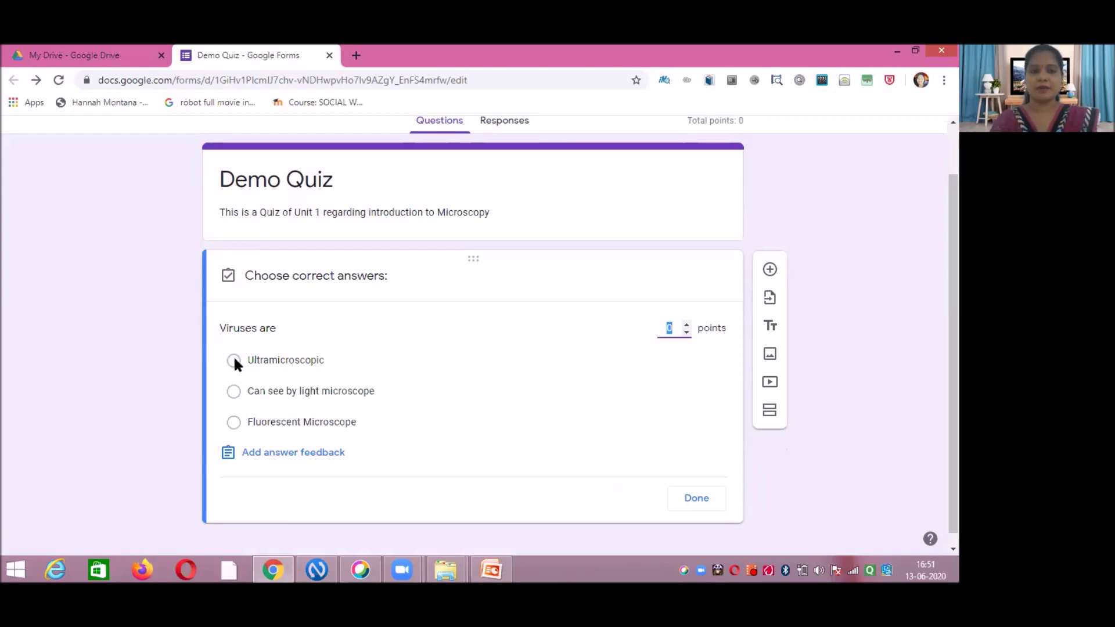
Step: Mark Ultramicroscopic as the correct answer, set 2 points, and save the answer feedback
left_click(234, 360)
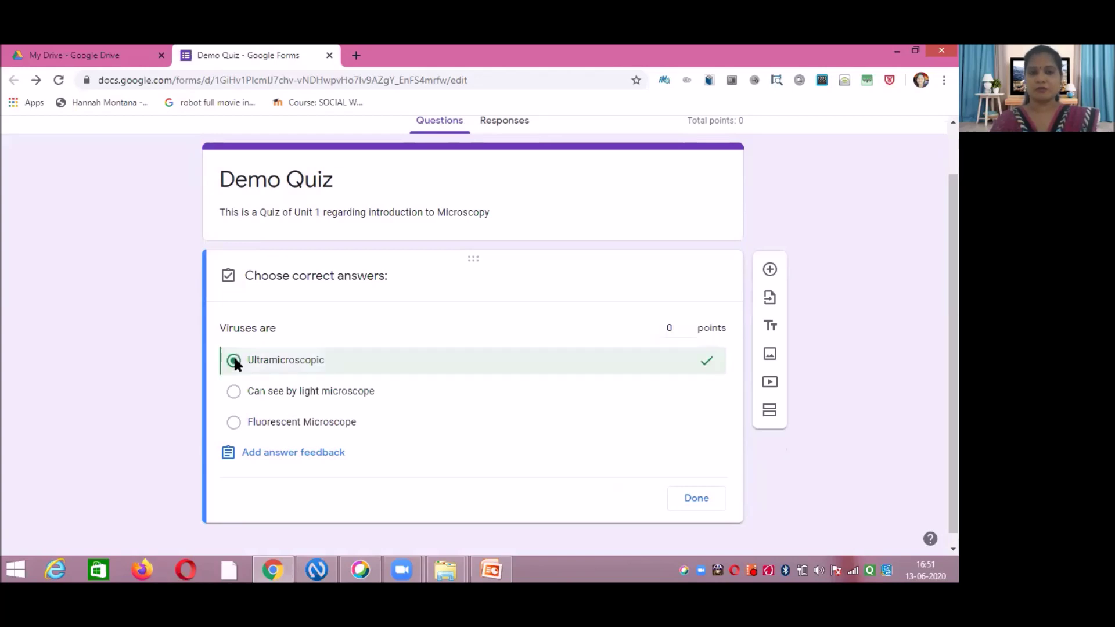
left_click(672, 329)
key("BackSpace")
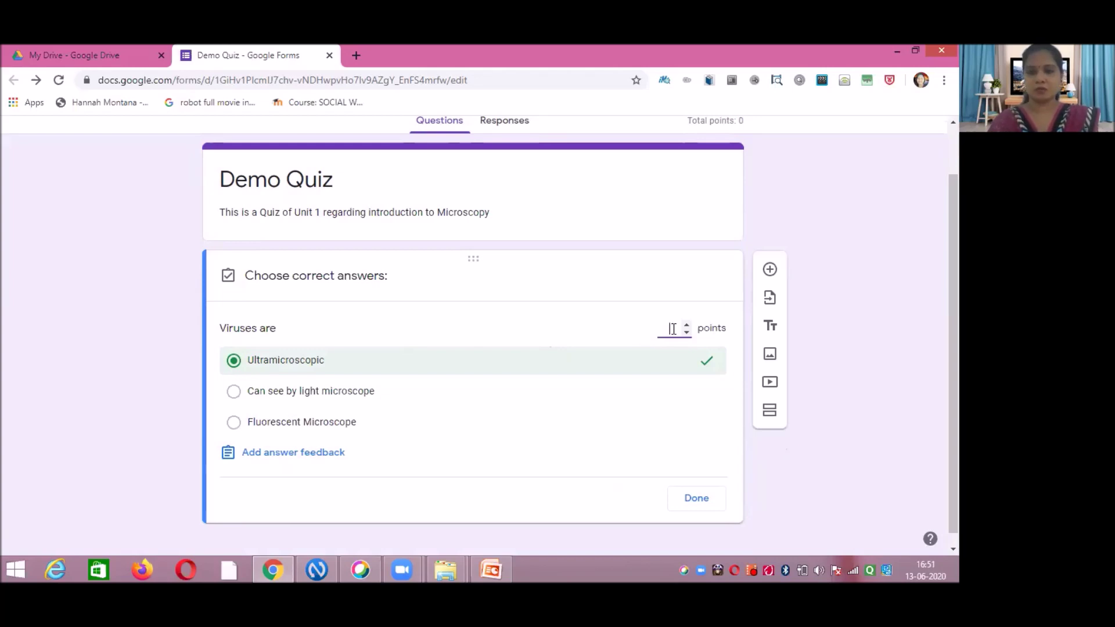
type("2")
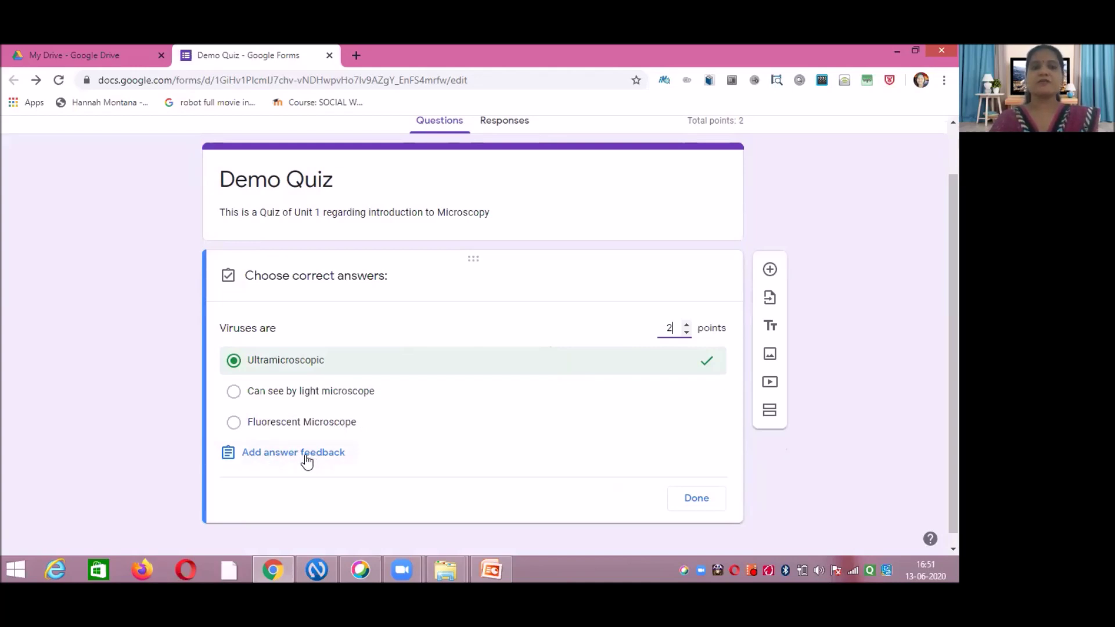
left_click(306, 456)
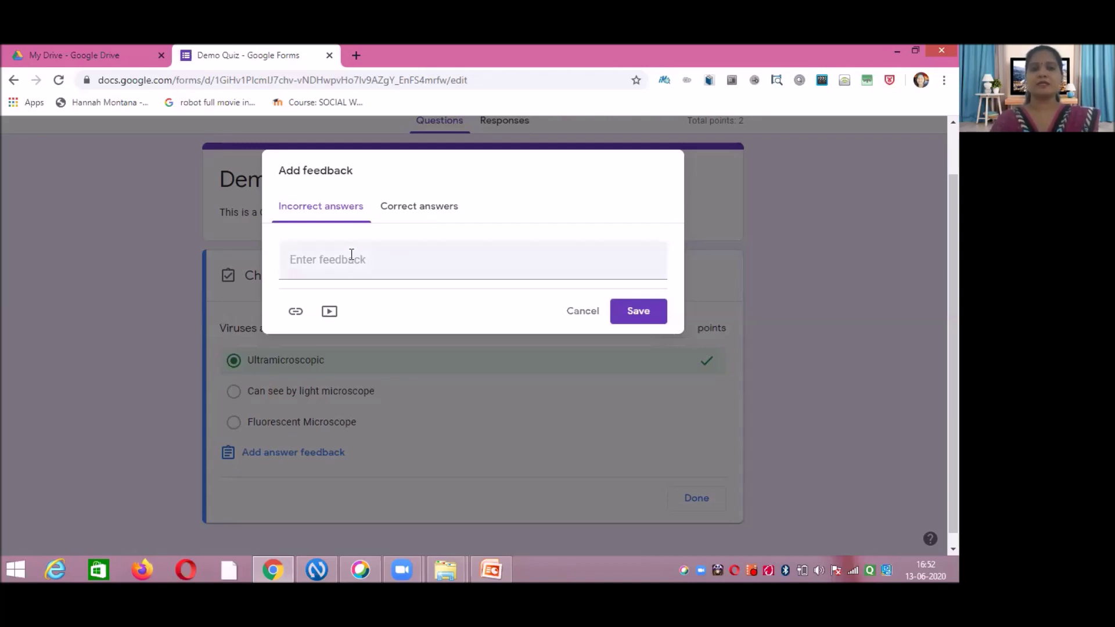
left_click(314, 262)
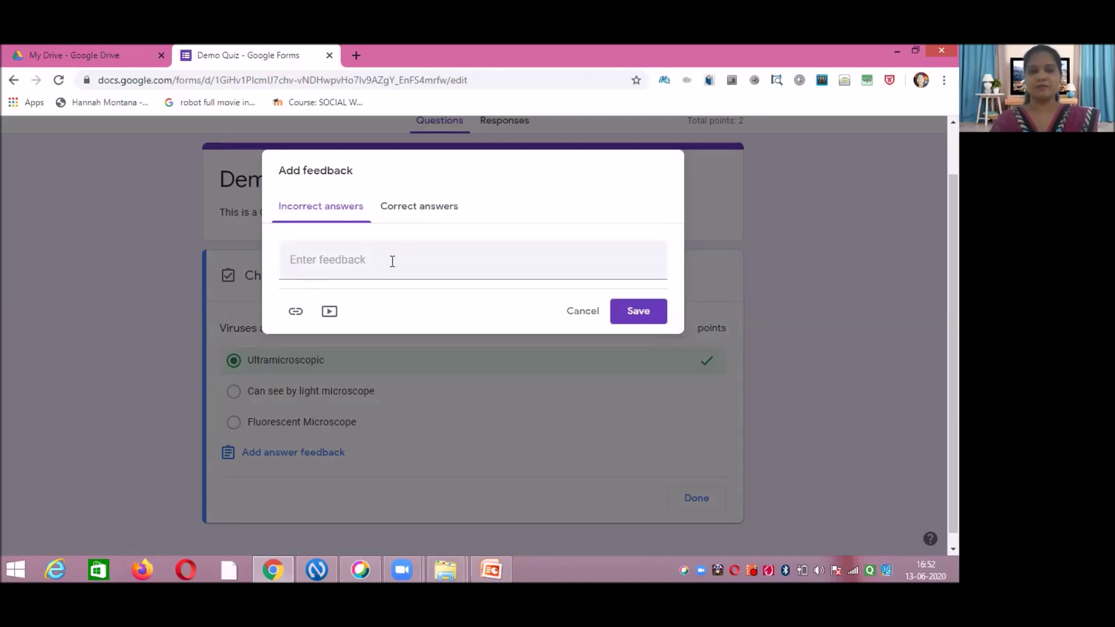
left_click(653, 314)
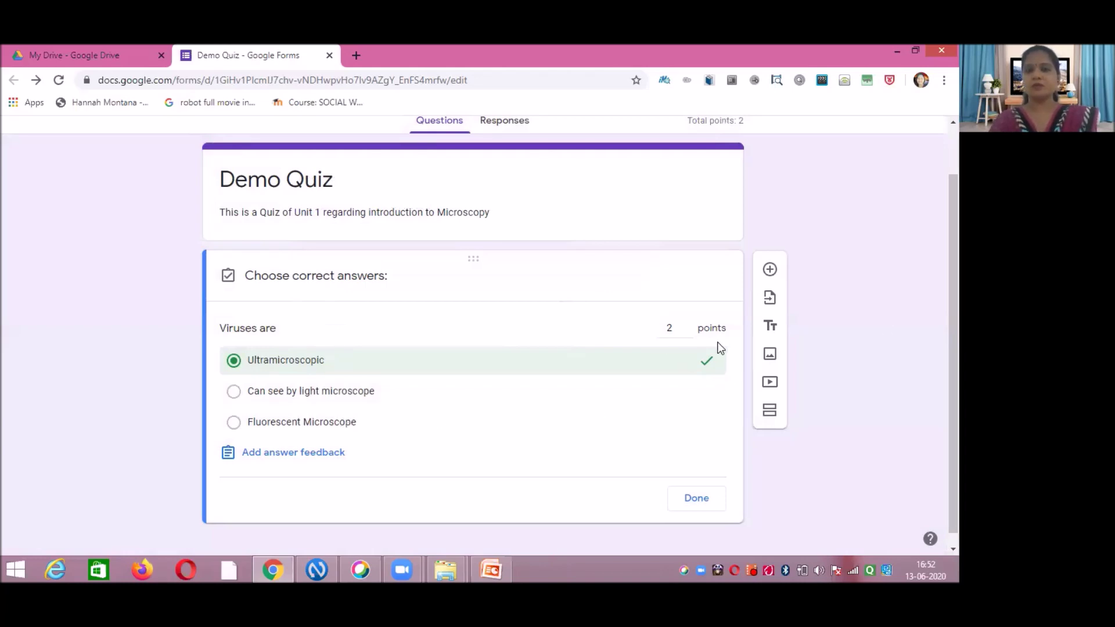
scroll(606, 322, "down", 1)
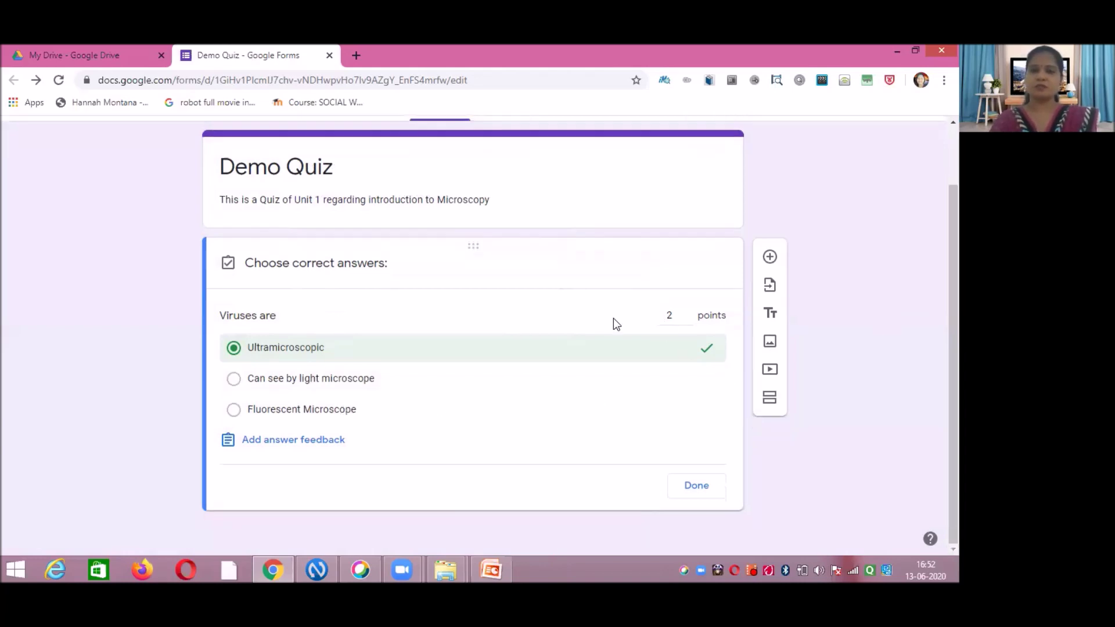
Step: Add a multiple-choice question 'Corona a Bacteria' with choices True and False
left_click(765, 258)
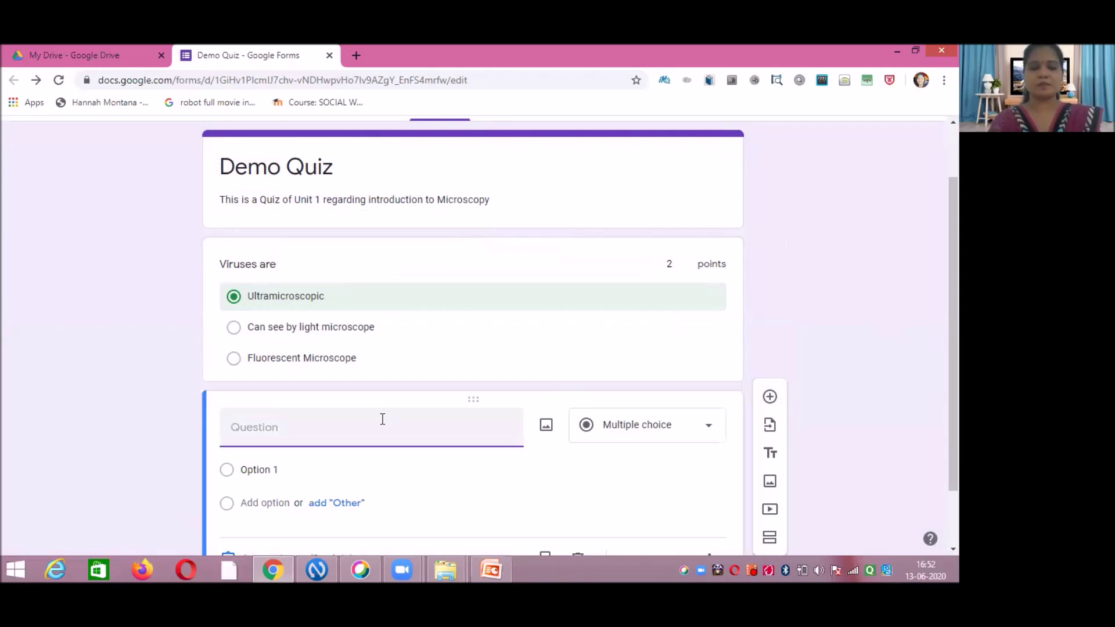
type("Corona a ")
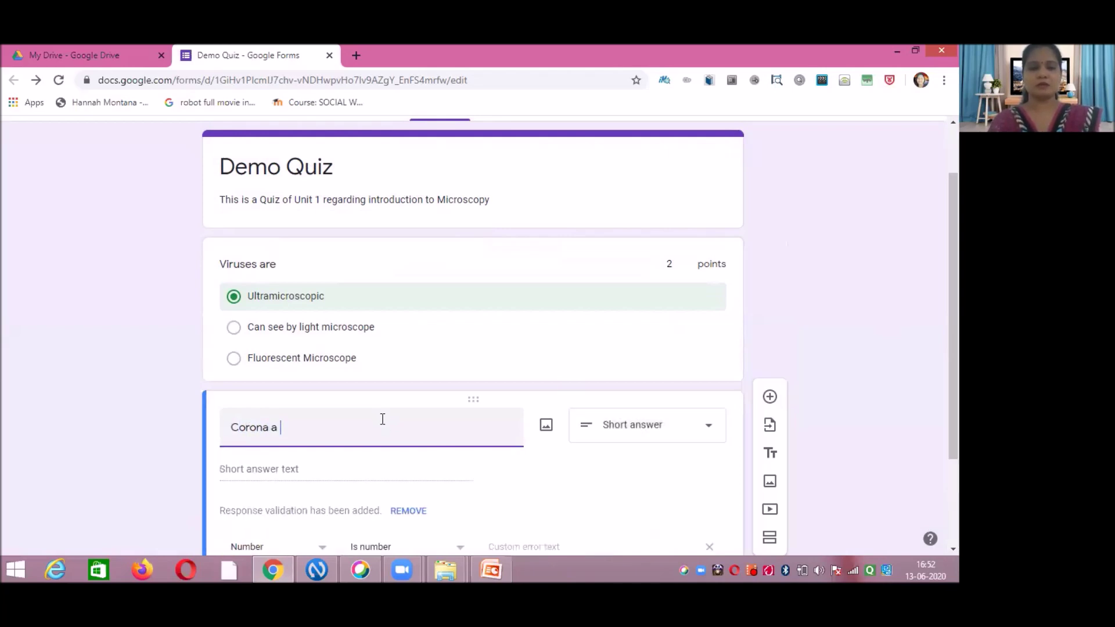
type("Bacteria")
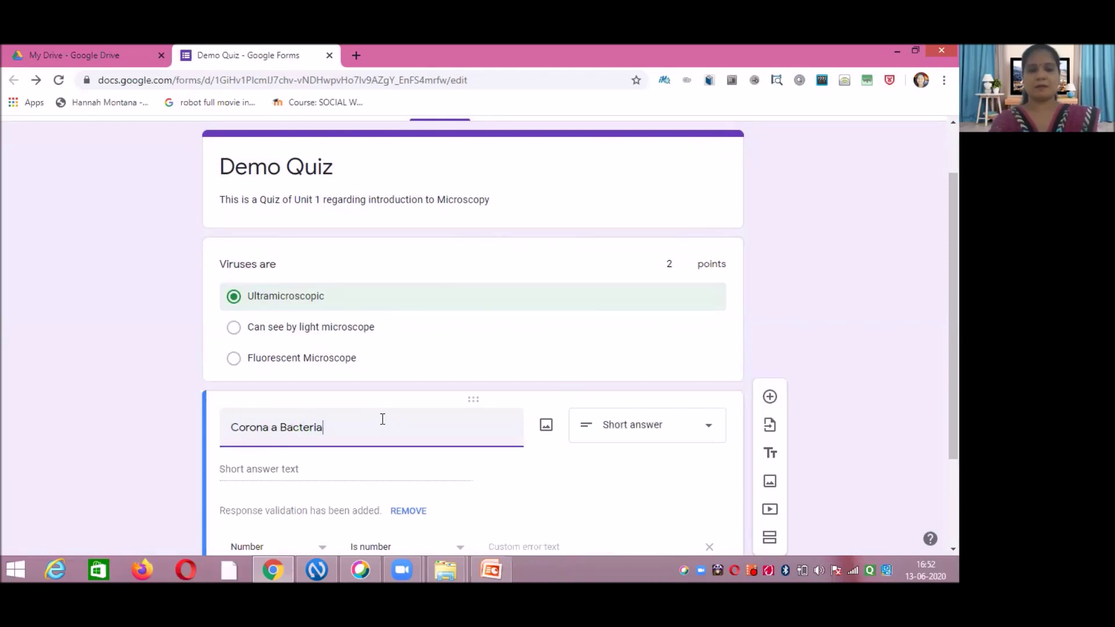
left_click(654, 436)
left_click(637, 244)
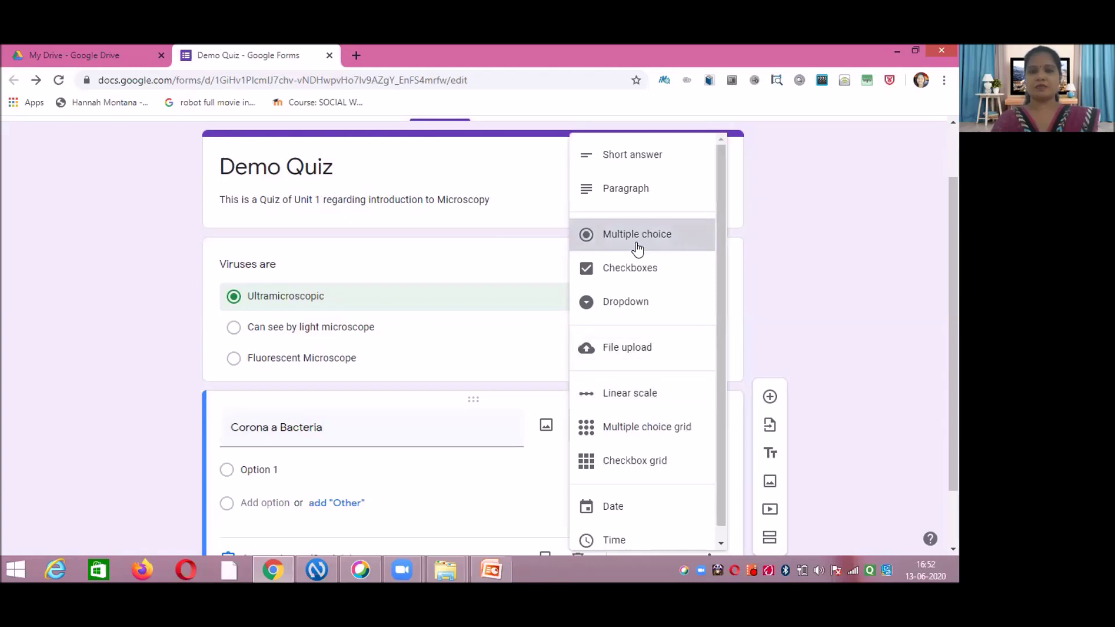
left_click(260, 470)
type("True")
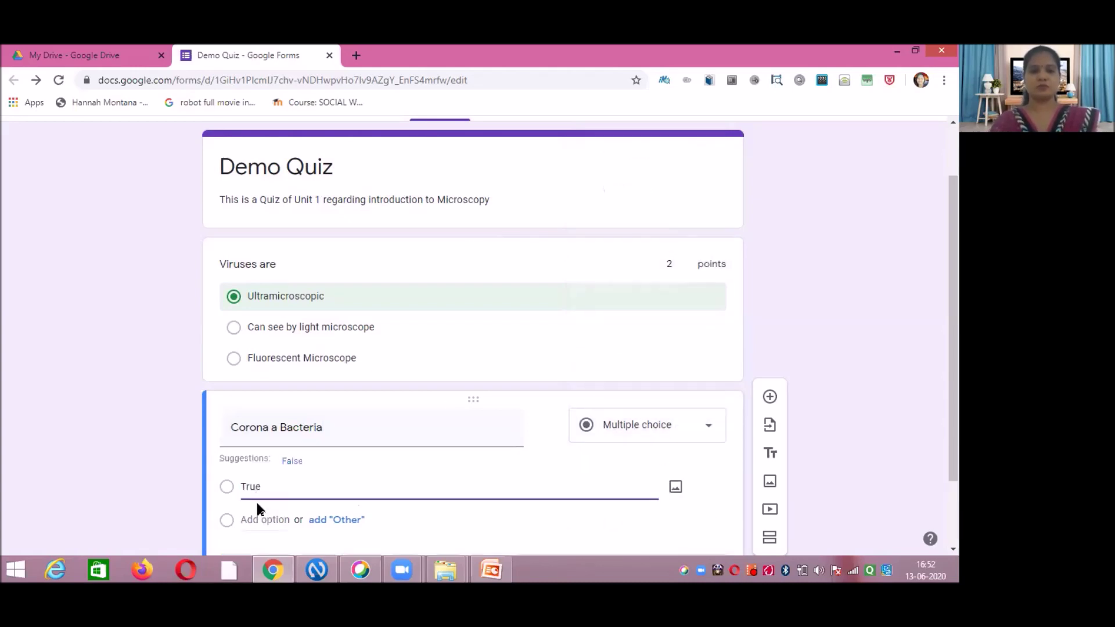
left_click(260, 514)
type("F")
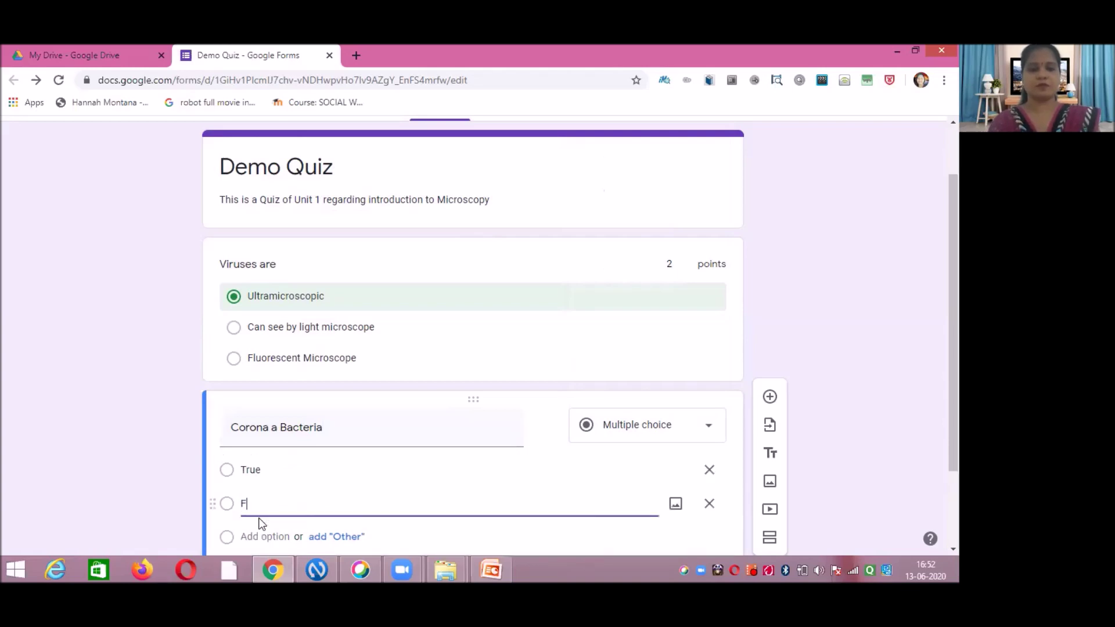
type("alse")
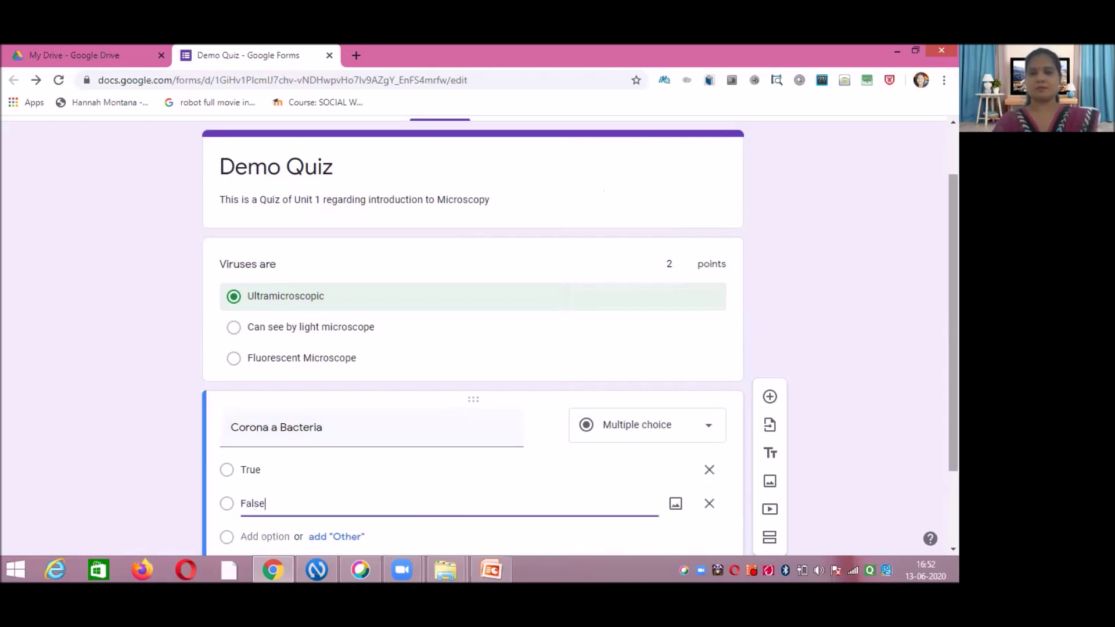
scroll(592, 401, "down", 2)
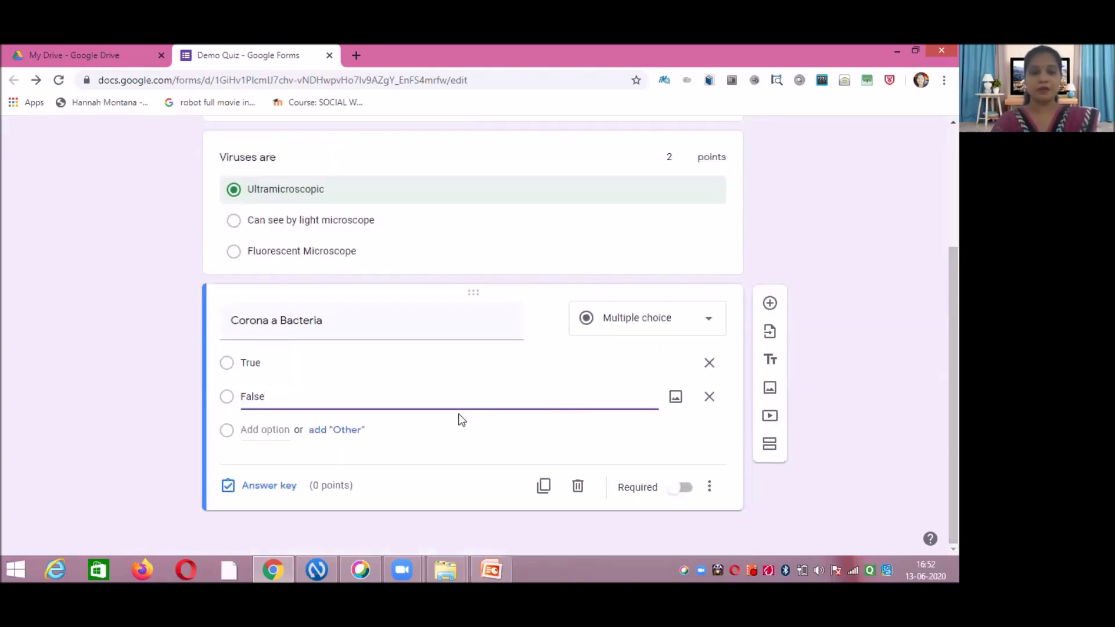
Step: Mark False as the 1-point correct answer to 'Corona a Bacteria'
left_click(281, 486)
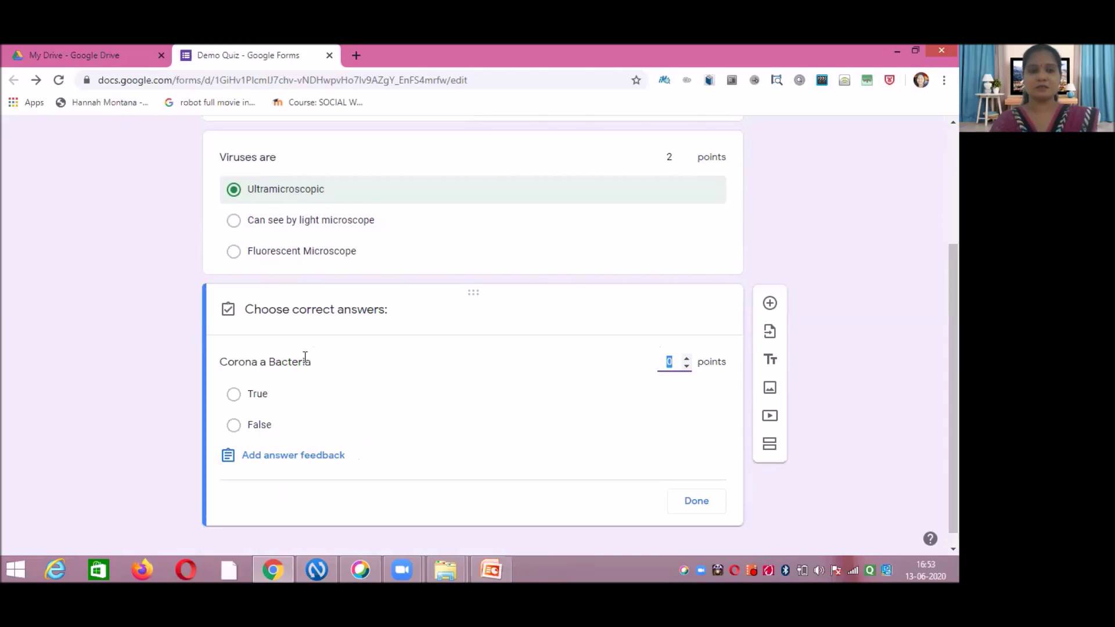
left_click(247, 431)
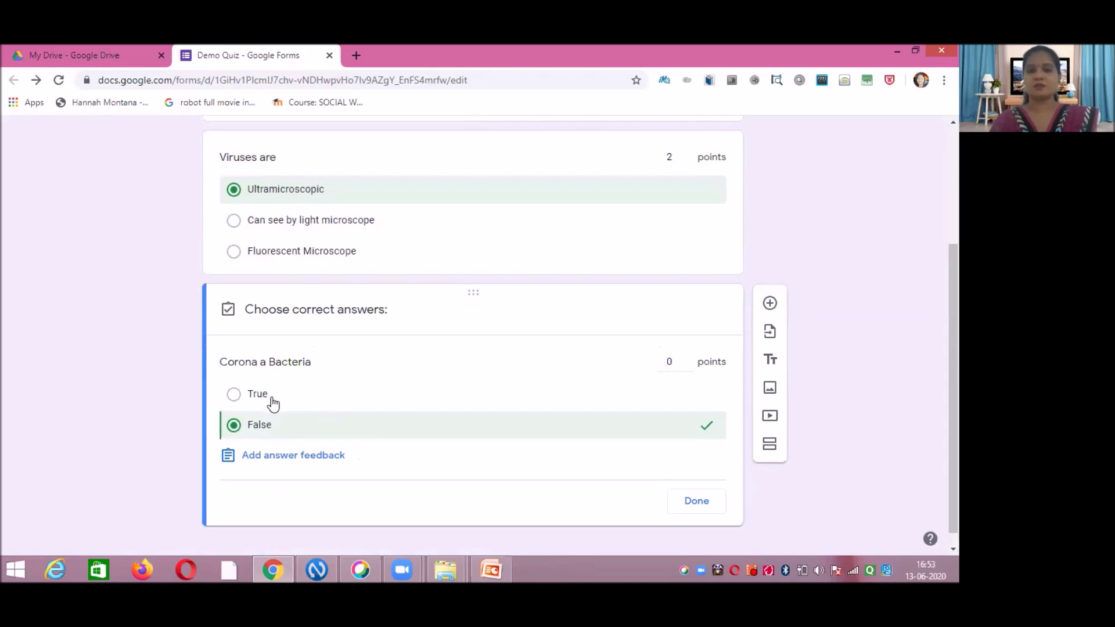
left_click(671, 361)
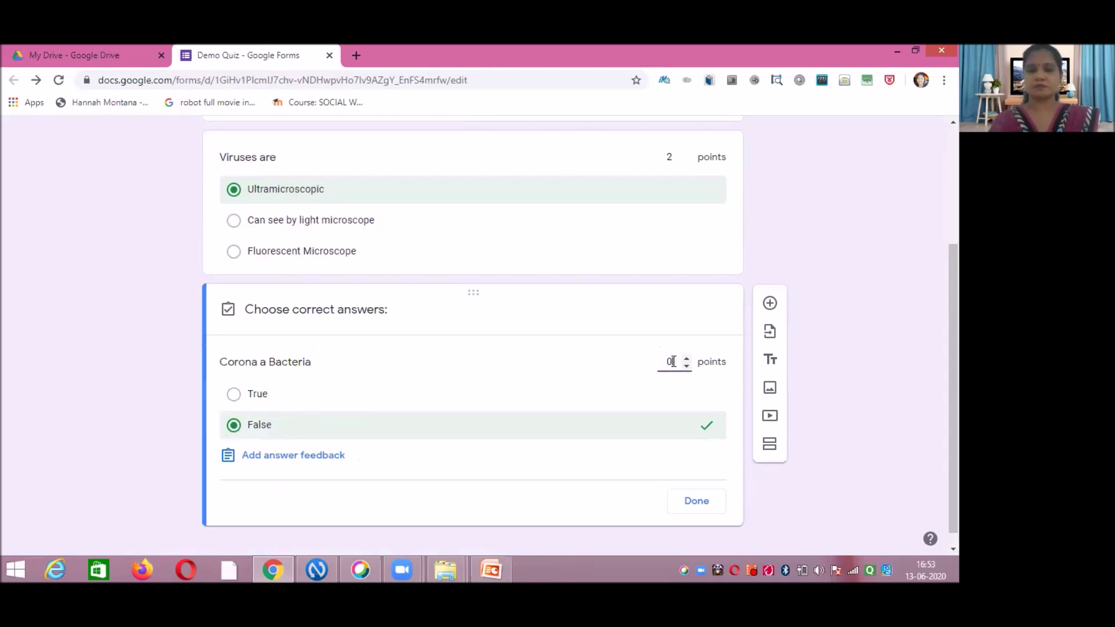
key("BackSpace")
type("1")
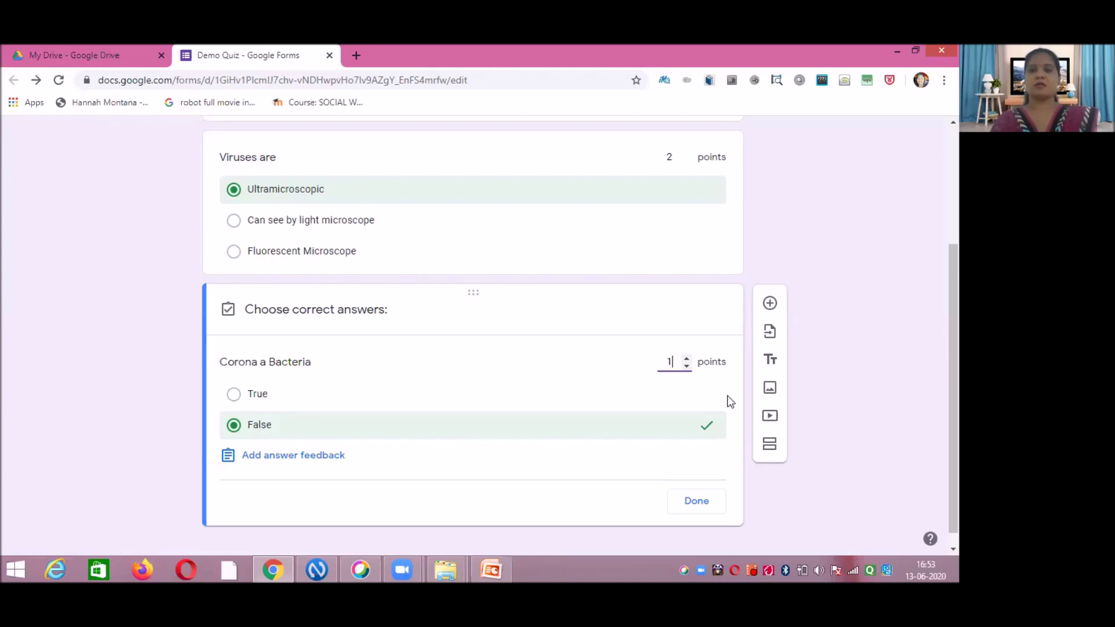
left_click(693, 502)
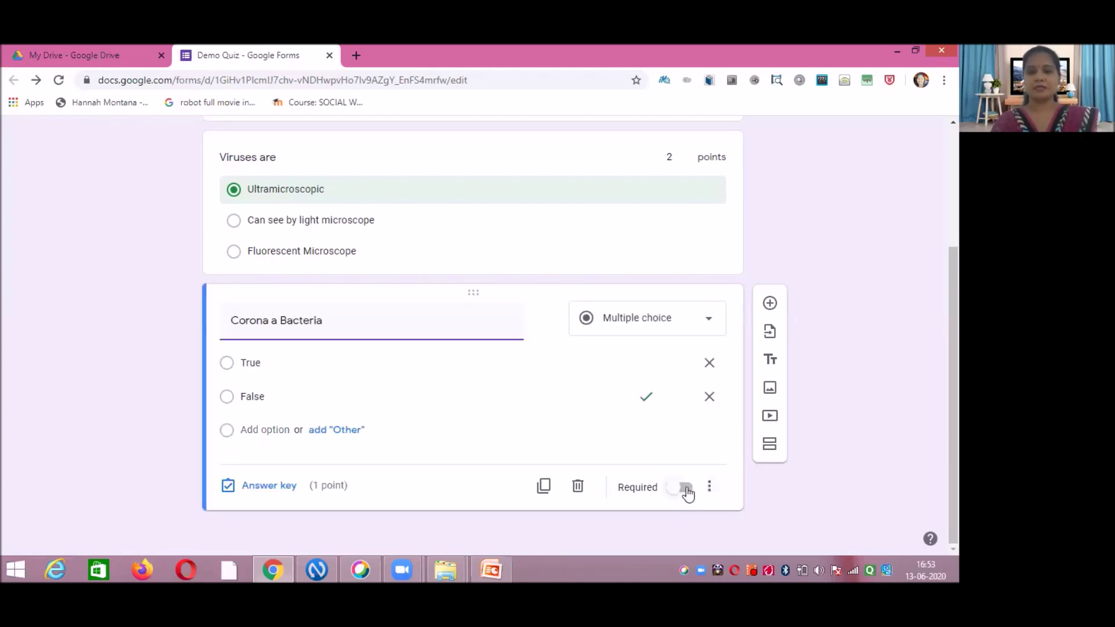
Step: Make 'Corona a Bacteria' and 'Viruses are' required, confirming the Viruses answer key
left_click(684, 489)
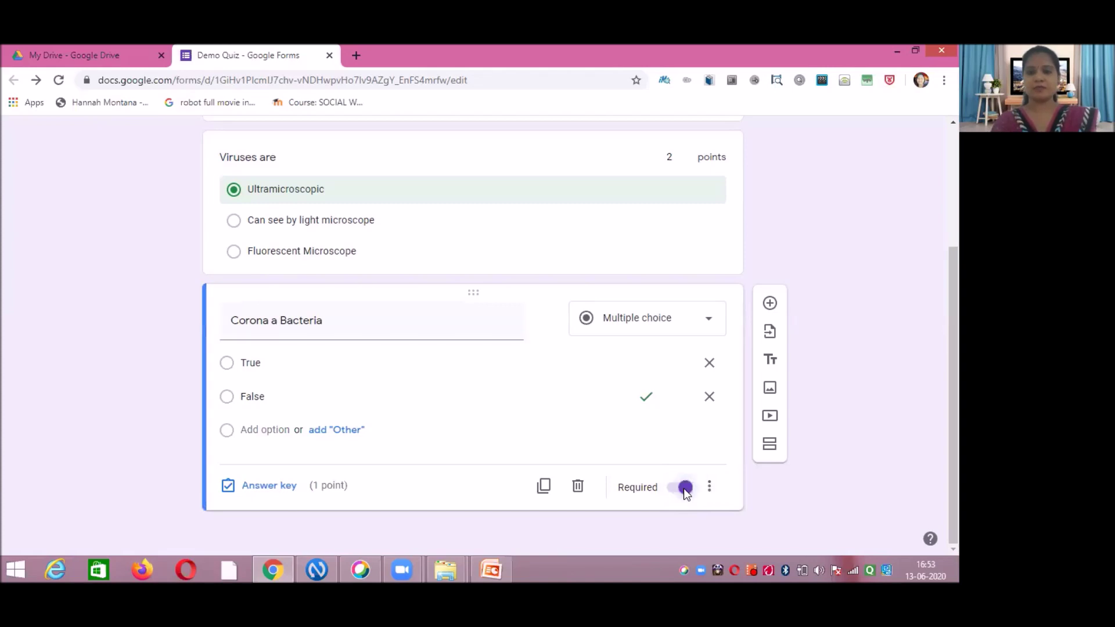
left_click(473, 221)
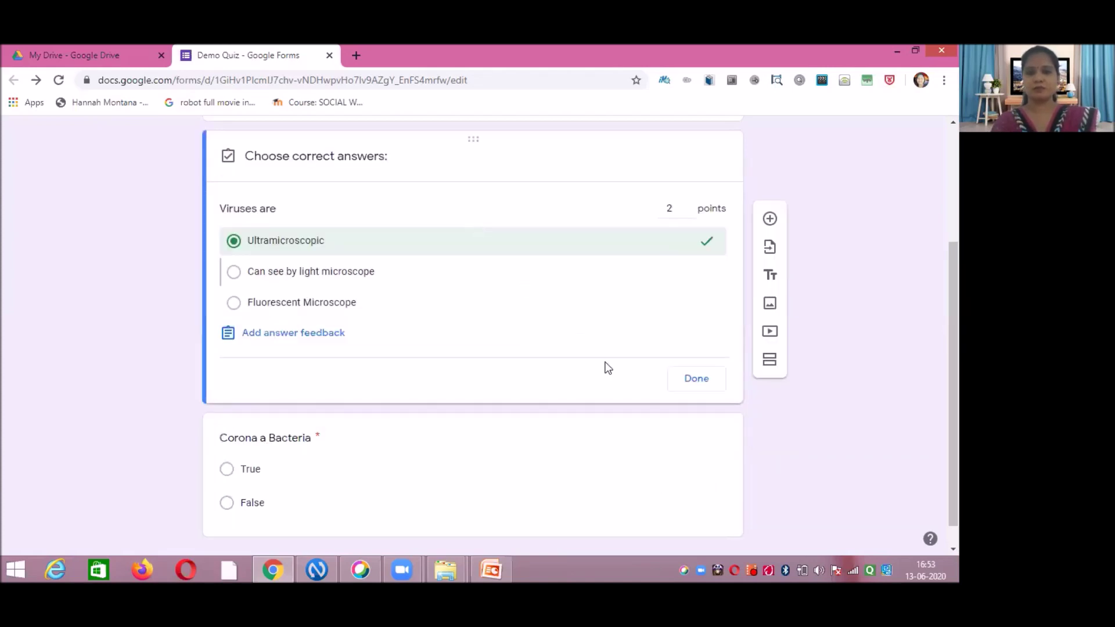
left_click(696, 378)
left_click(684, 369)
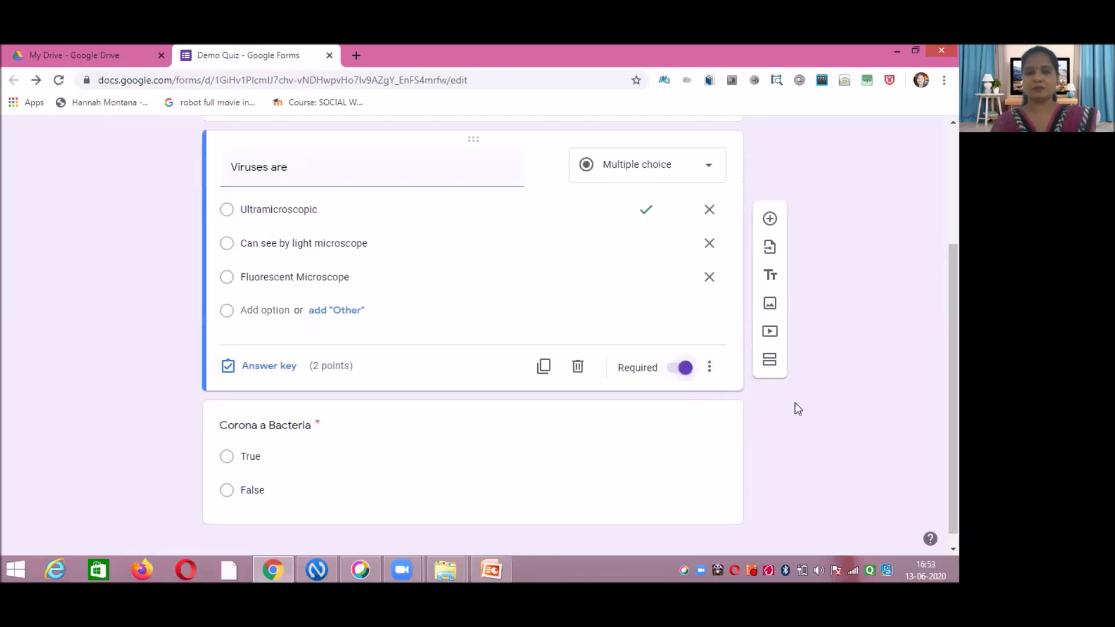
scroll(866, 389, "down", 1)
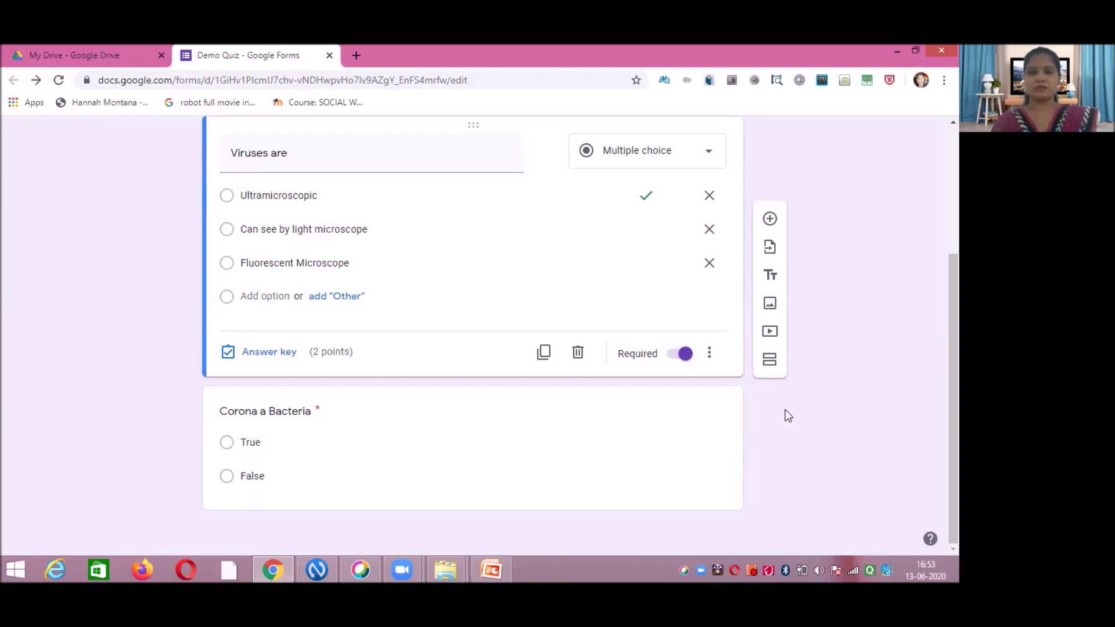
left_click(653, 463)
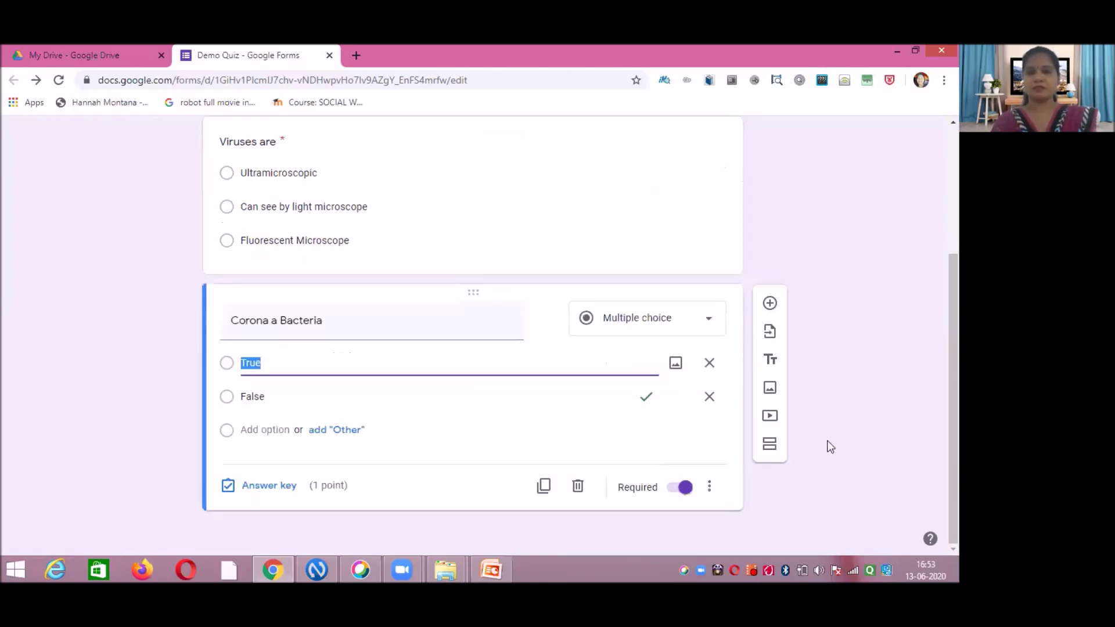
Step: Add question 'What is it?' with the Beautiful-Pink-Rose-Quotes-Wallpaper image from Pictures
left_click(766, 307)
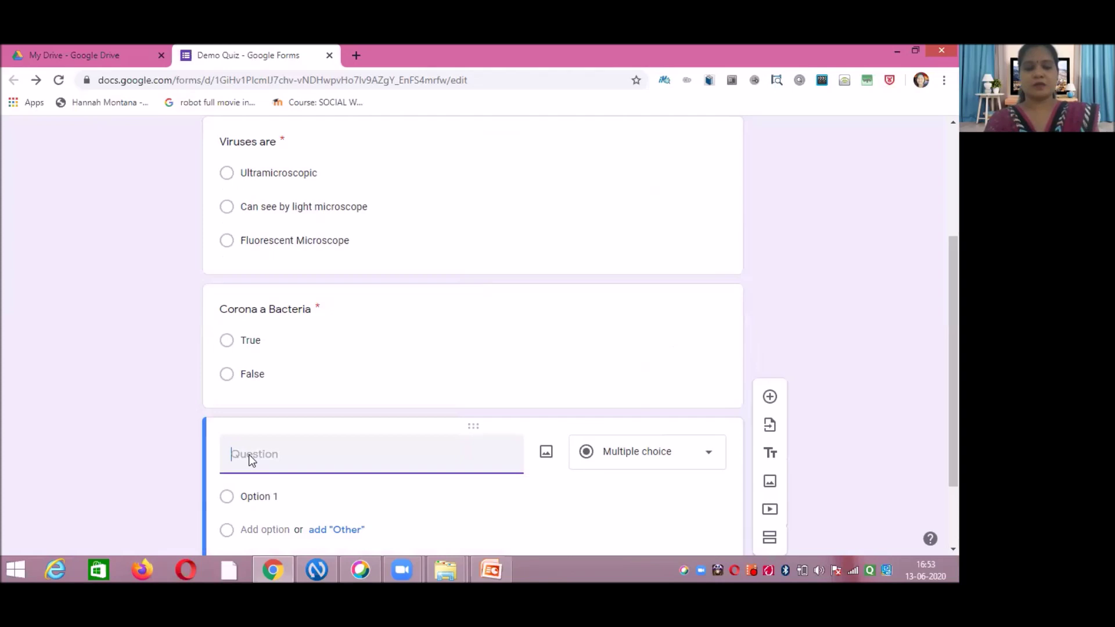
type("W")
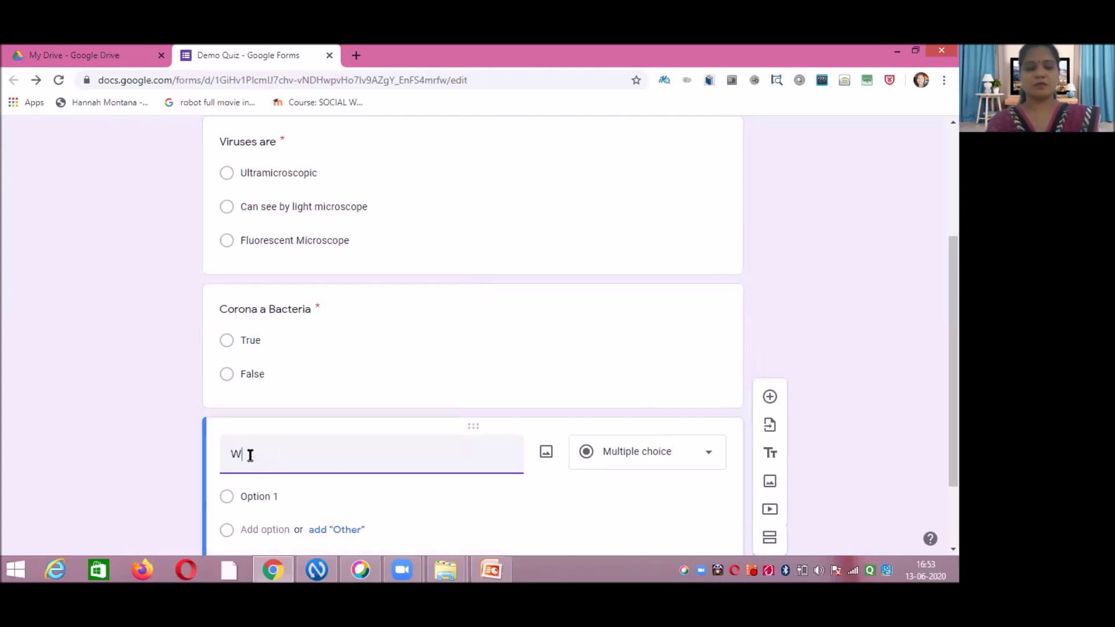
type("hat is it?")
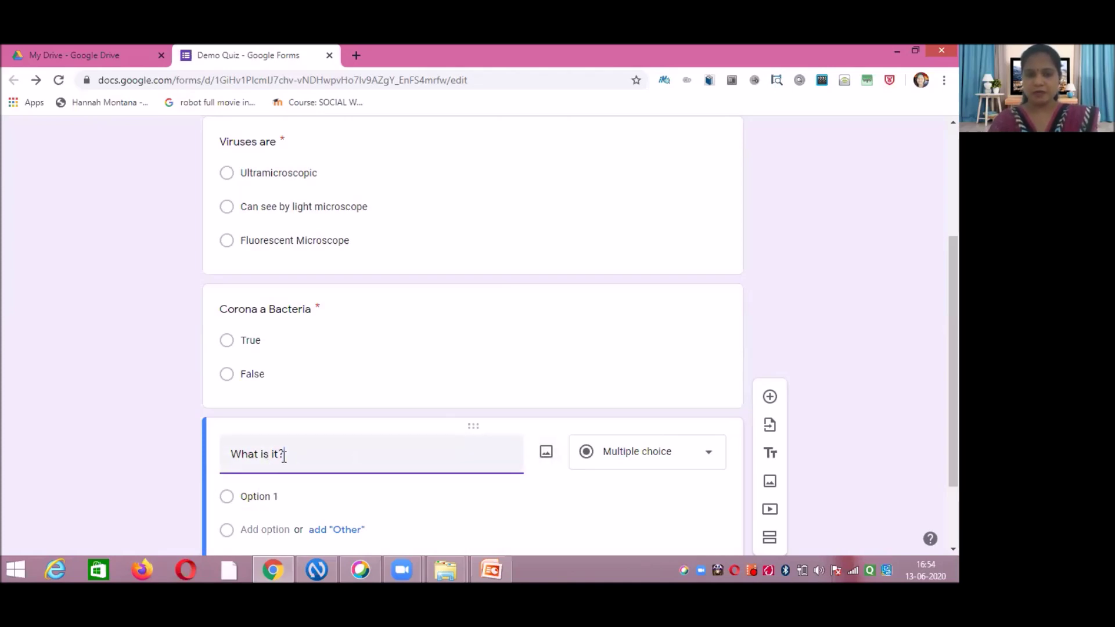
left_click(546, 453)
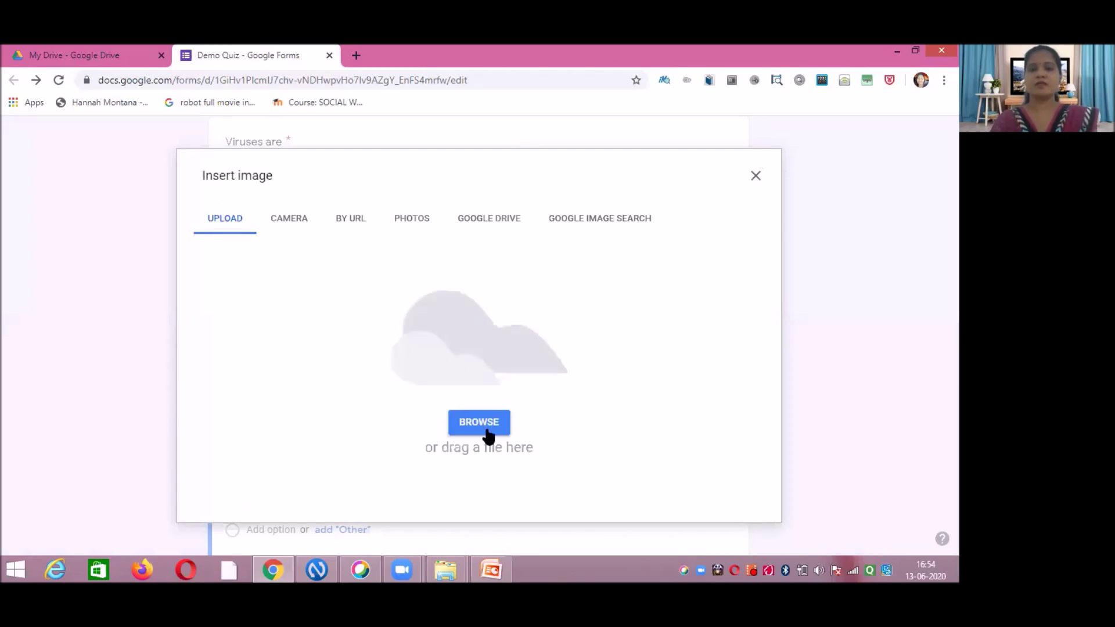
left_click(486, 423)
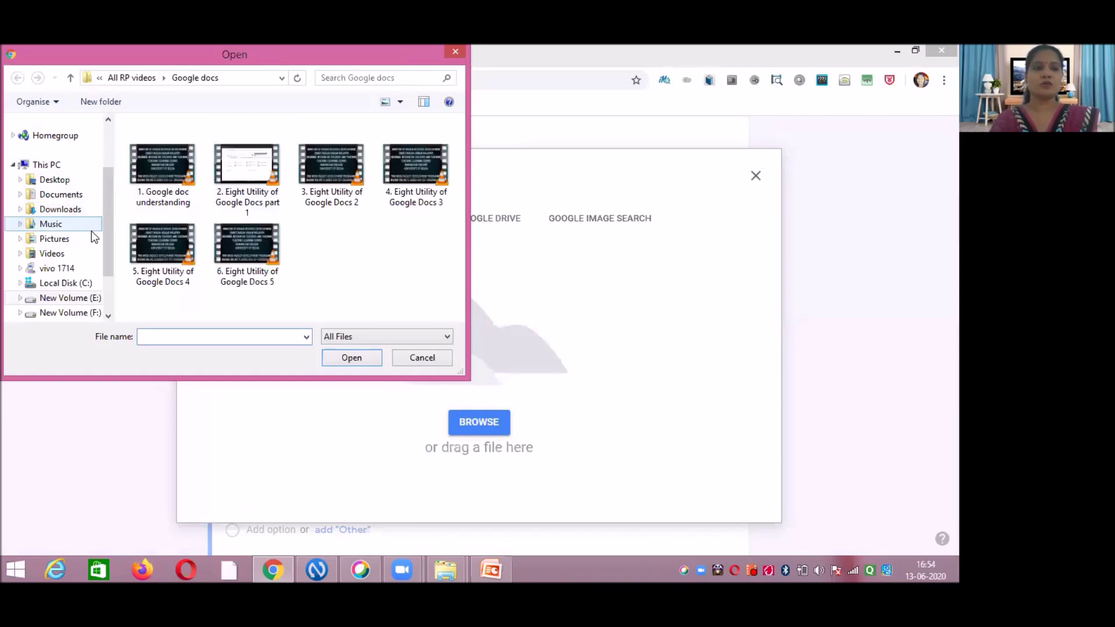
left_click(82, 238)
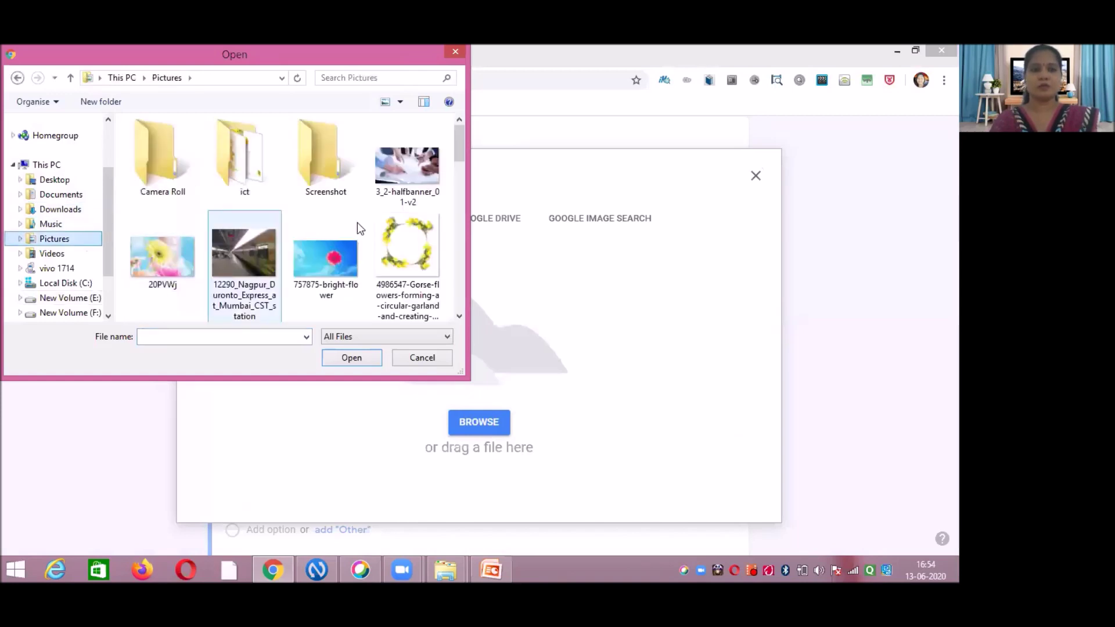
left_click_drag(455, 152, 460, 179)
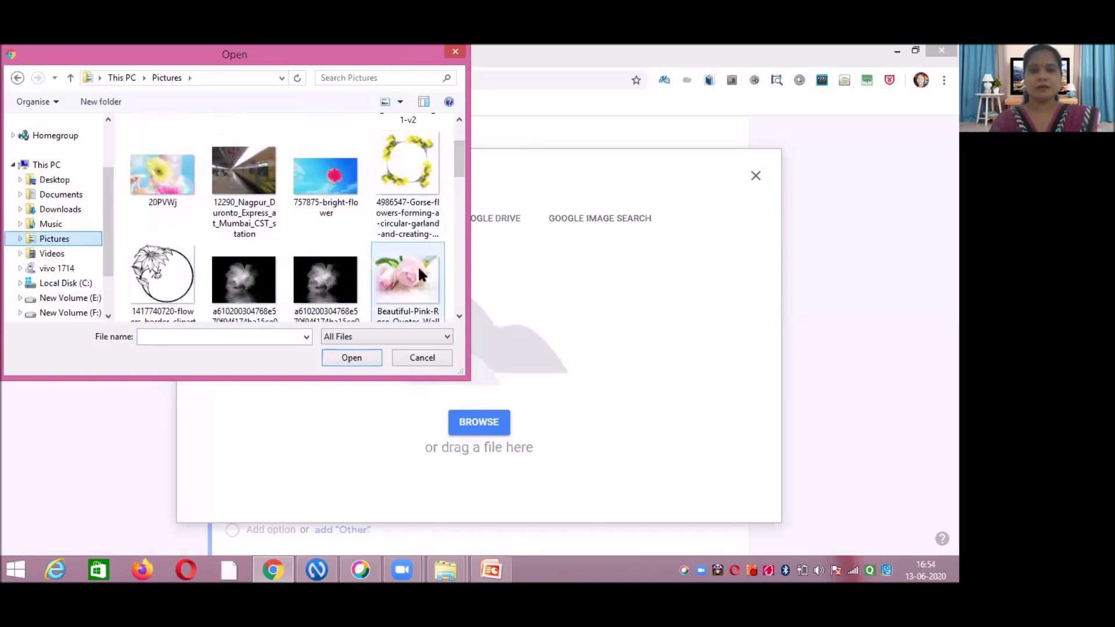
left_click(418, 271)
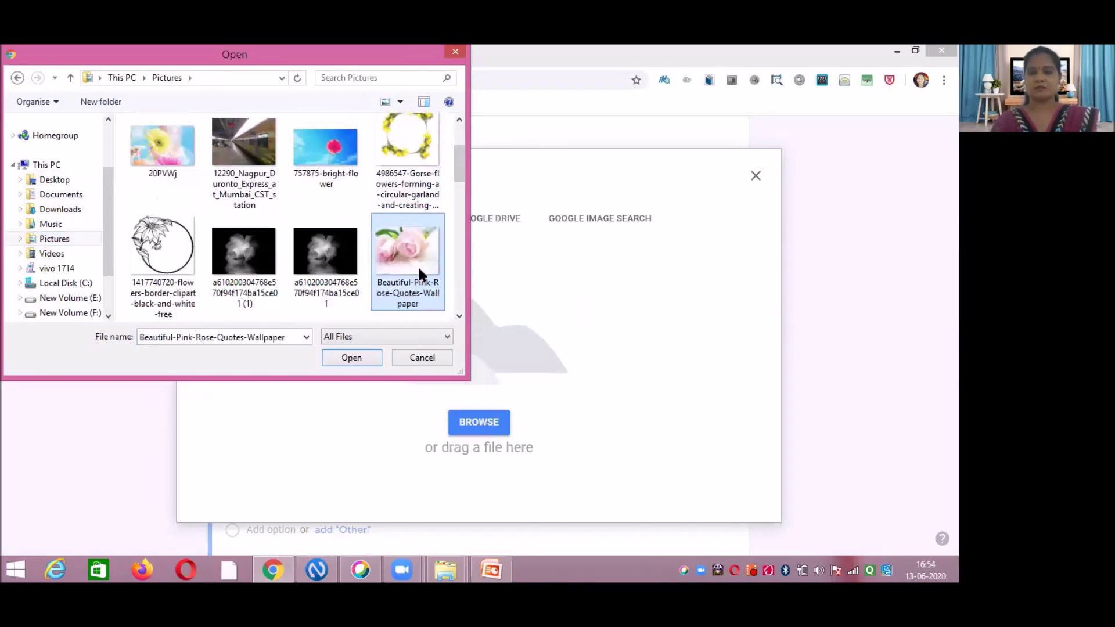
left_click(352, 358)
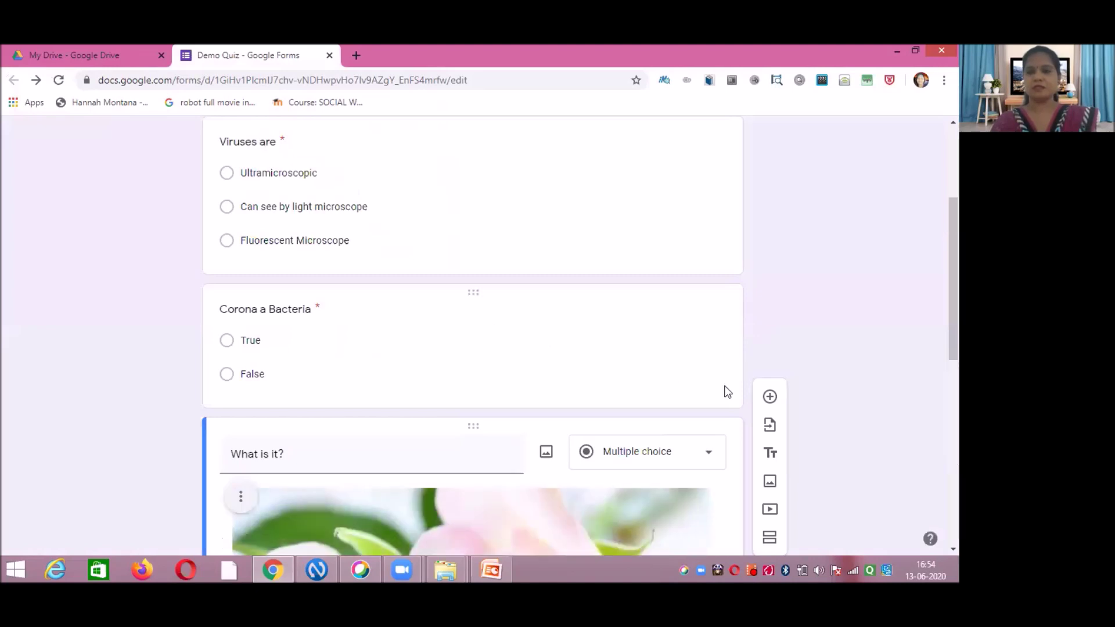
Step: Resize the rose image on 'What is it?' to a small thumbnail using its corner handles
scroll(727, 392, "down", 5)
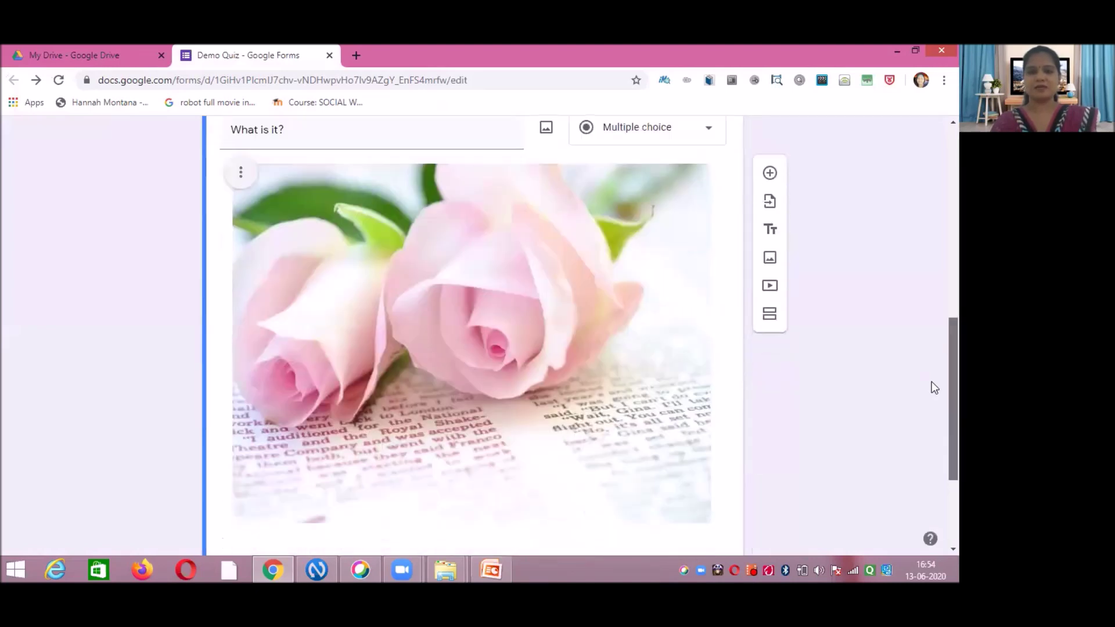
scroll(931, 379, "down", 1)
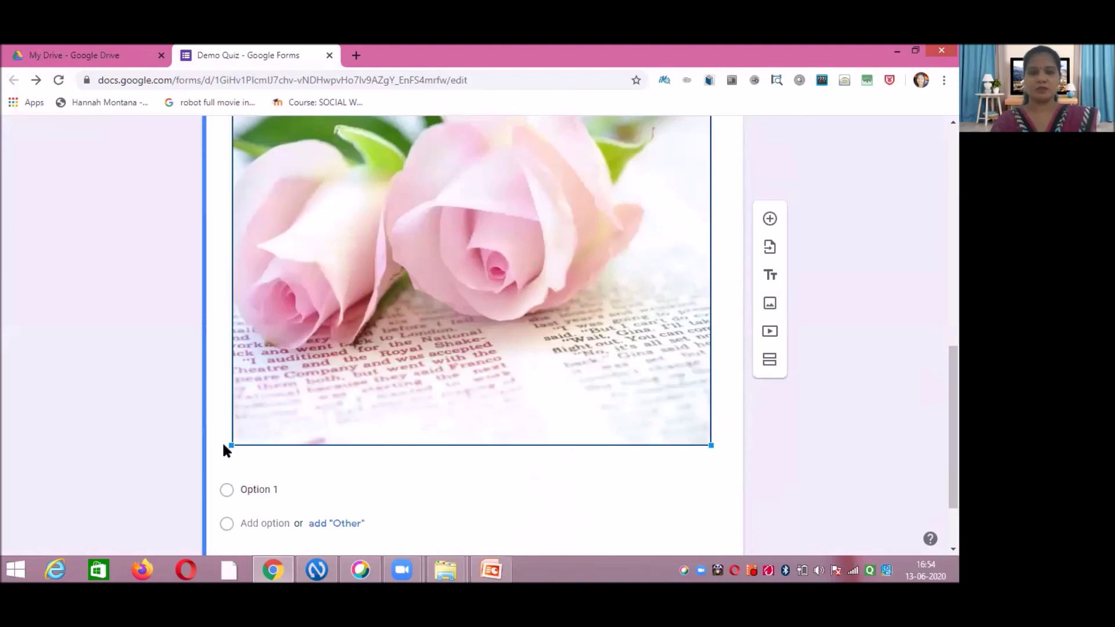
left_click_drag(229, 446, 570, 191)
left_click_drag(368, 351, 372, 353)
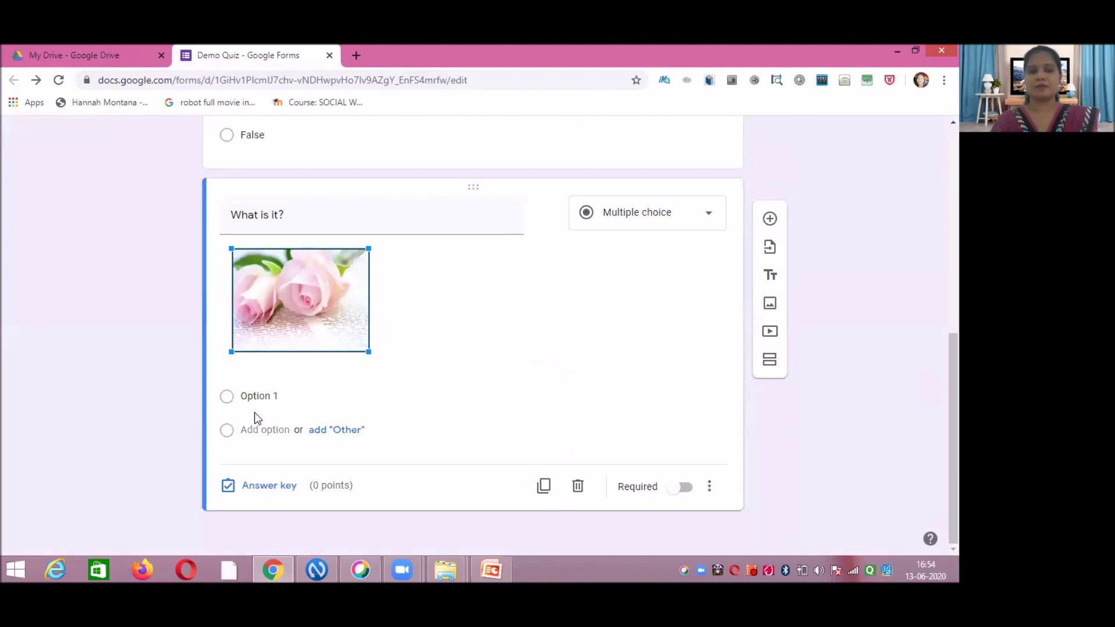
Step: Enter the choices Fruit, Rose and Lily for 'What is it?'
left_click(262, 396)
type("Frit")
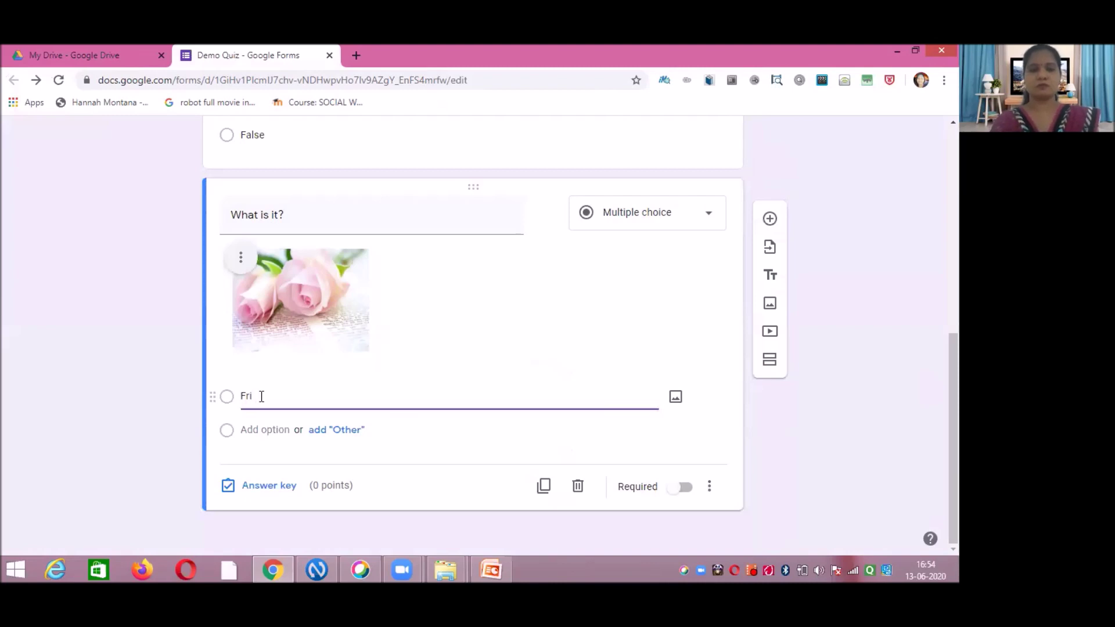
key("BackSpace")
key("BackSpace")
type("uit")
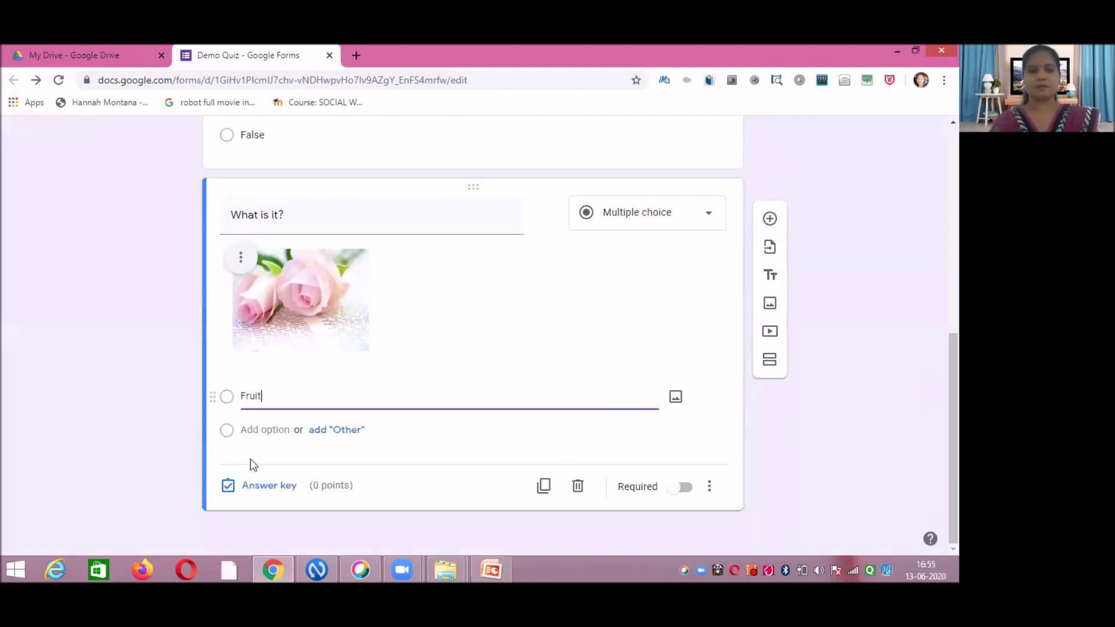
left_click(256, 430)
type("Ro")
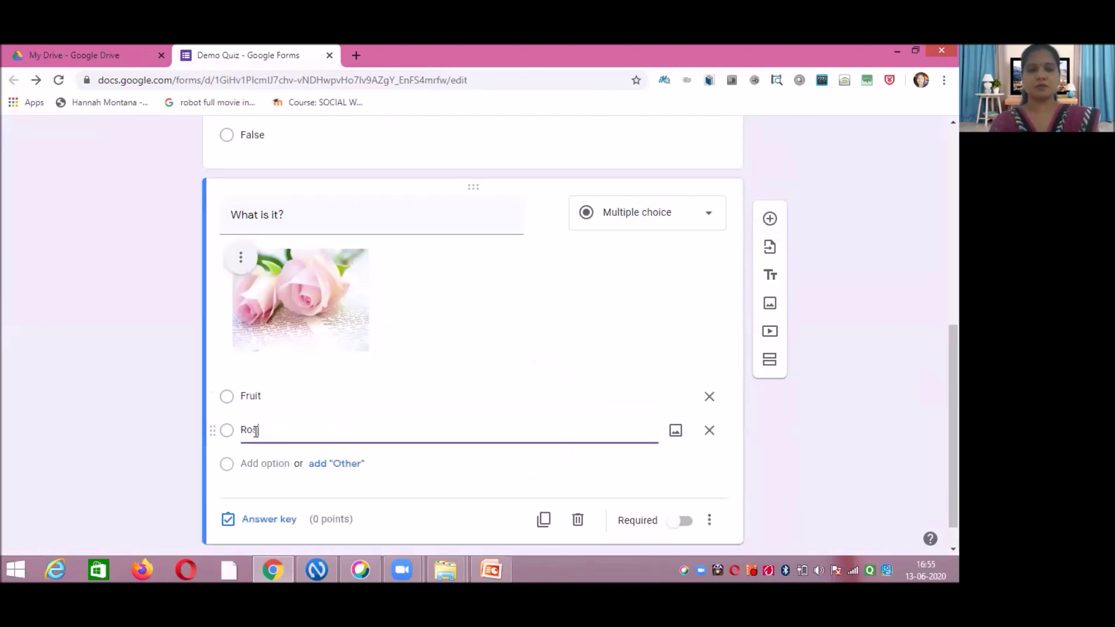
type("se")
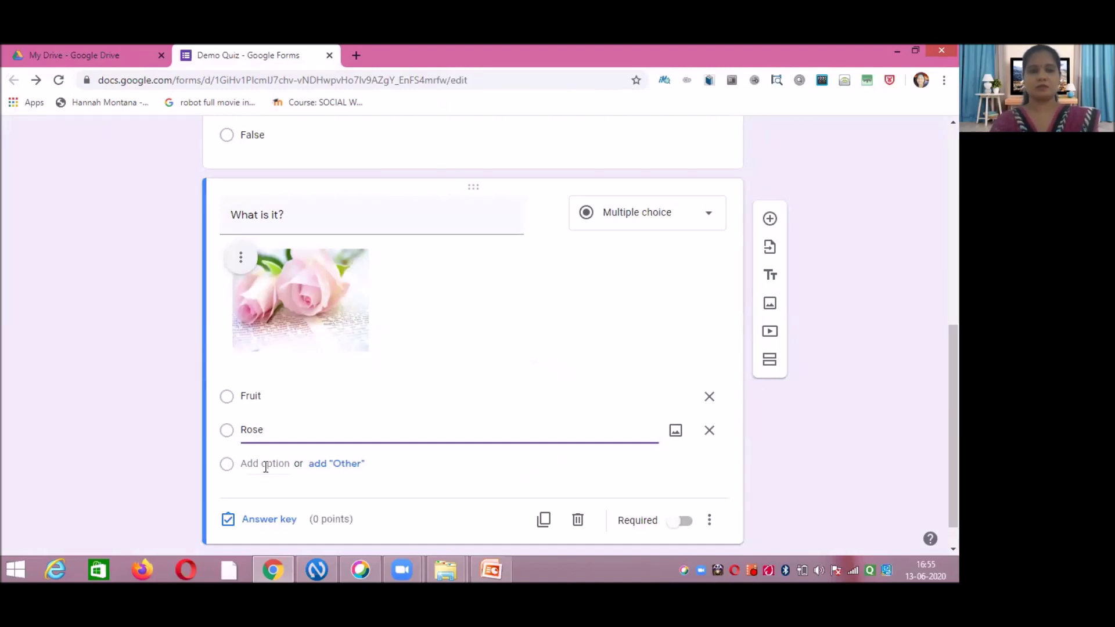
left_click(266, 465)
type("Lily")
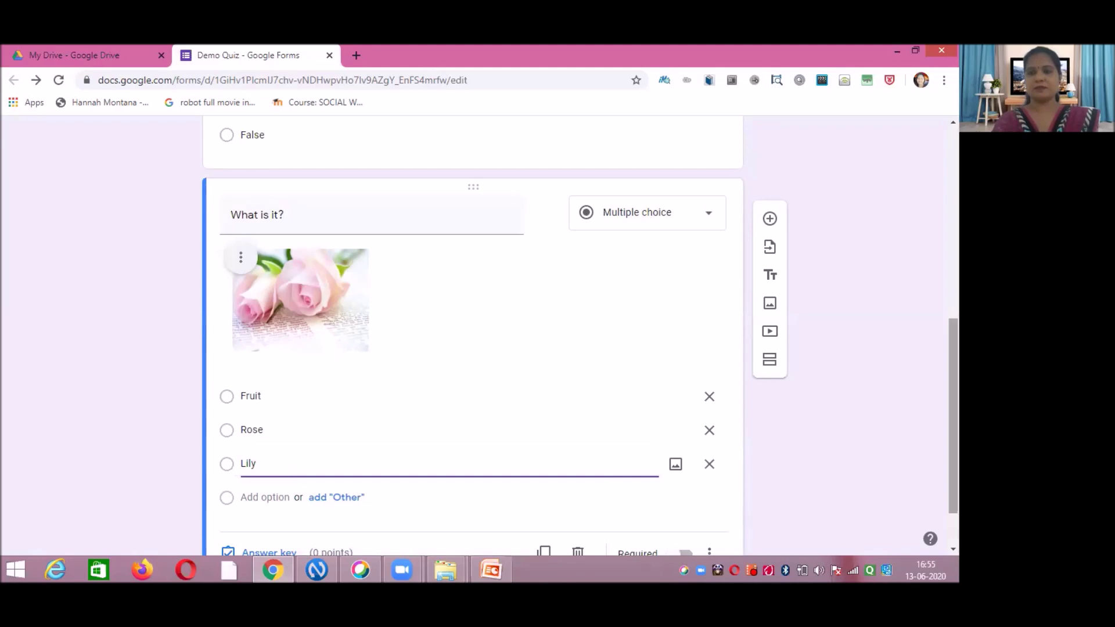
scroll(487, 429, "down", 1)
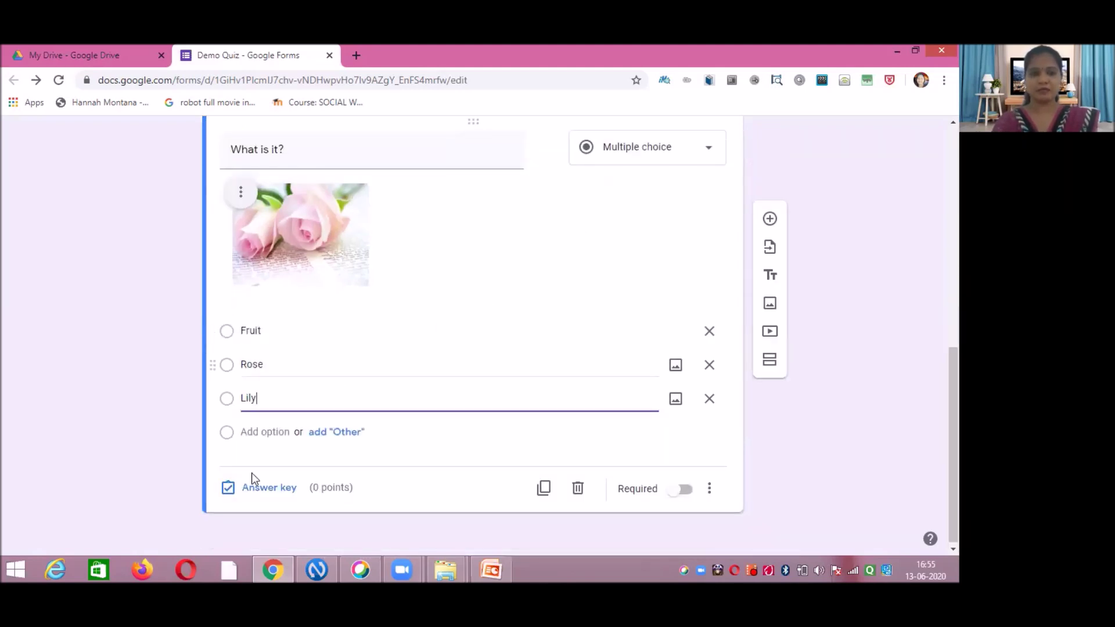
left_click(262, 490)
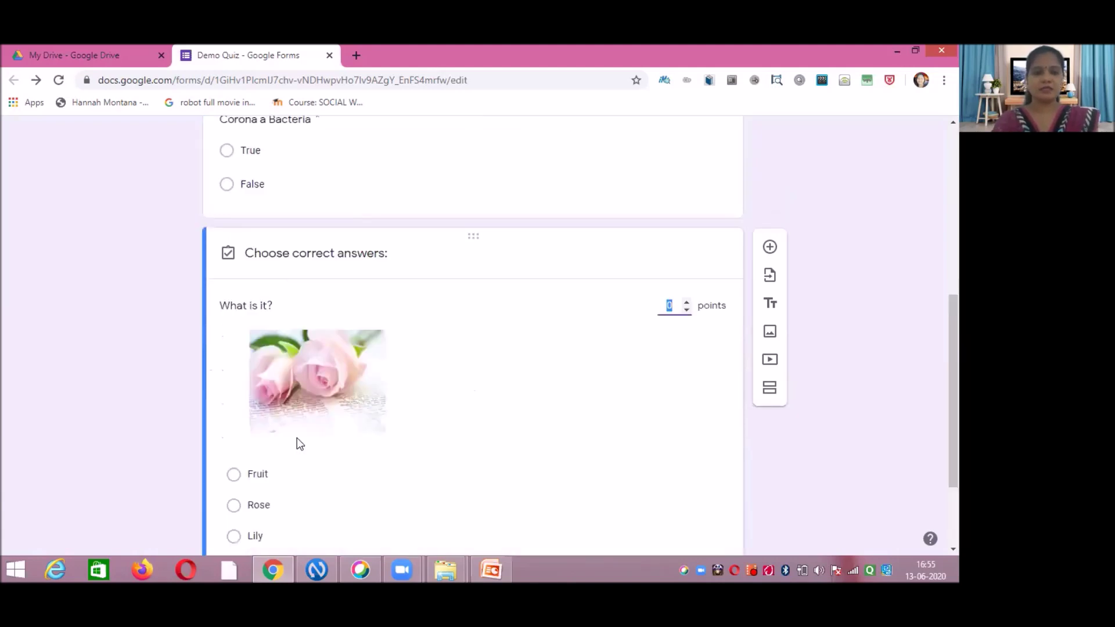
Step: Set Rose as the 5-point correct answer and make 'What is it?' required
left_click(259, 504)
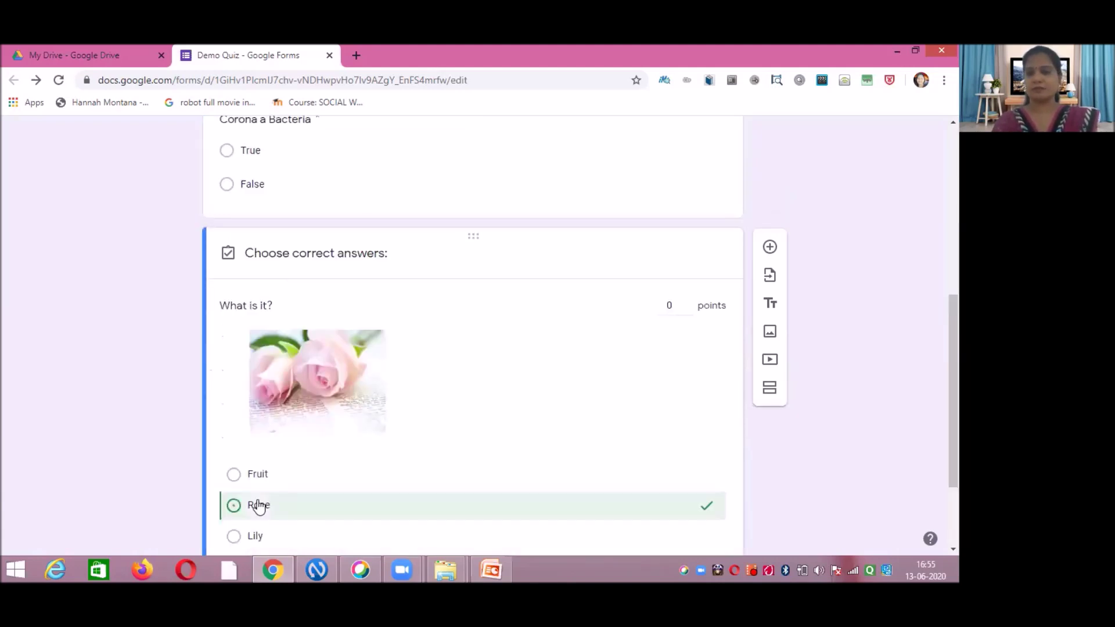
scroll(473, 349, "down", 2)
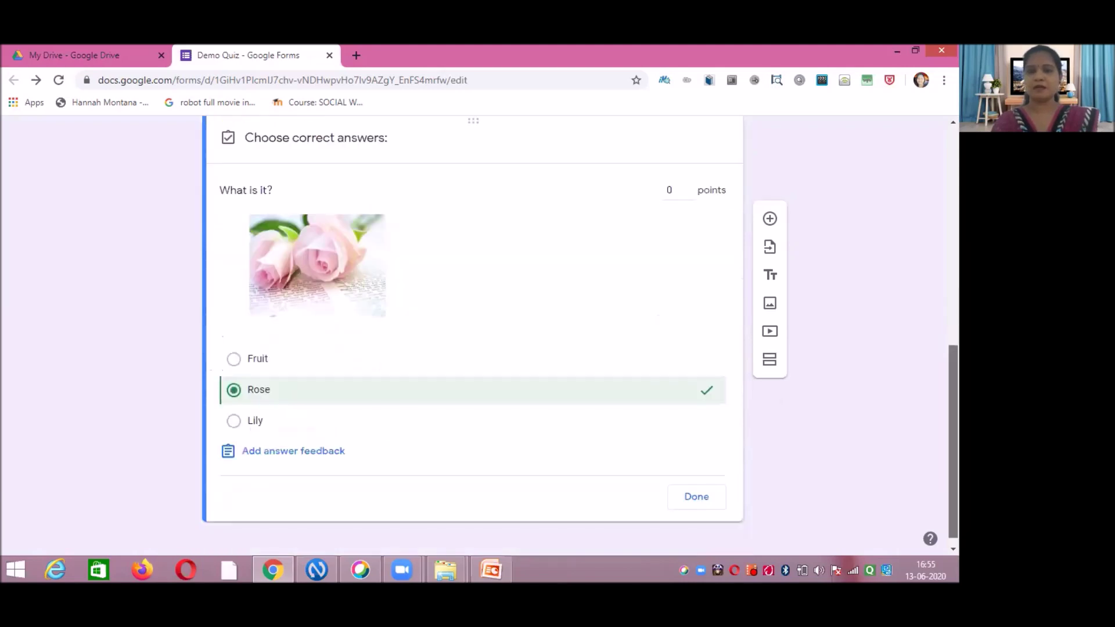
left_click(671, 191)
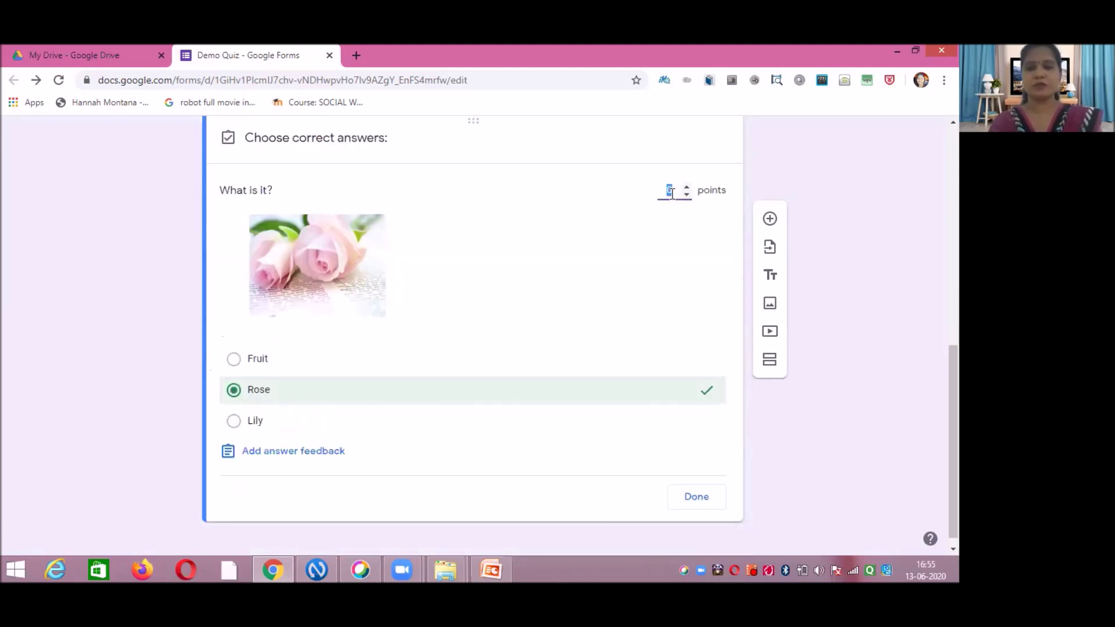
type("5")
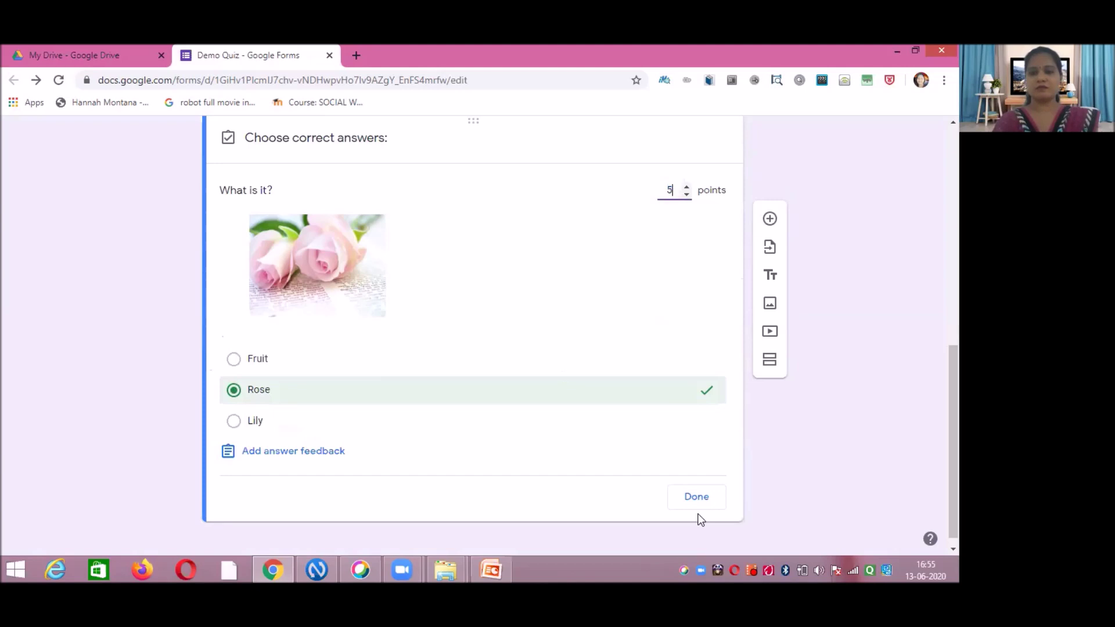
left_click(692, 500)
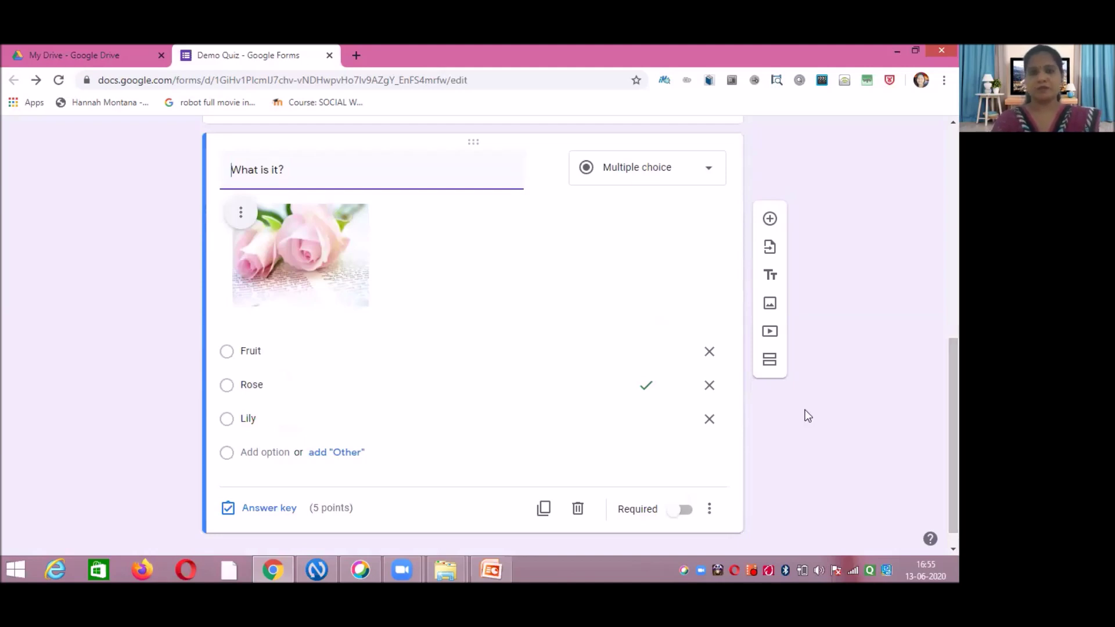
left_click(684, 511)
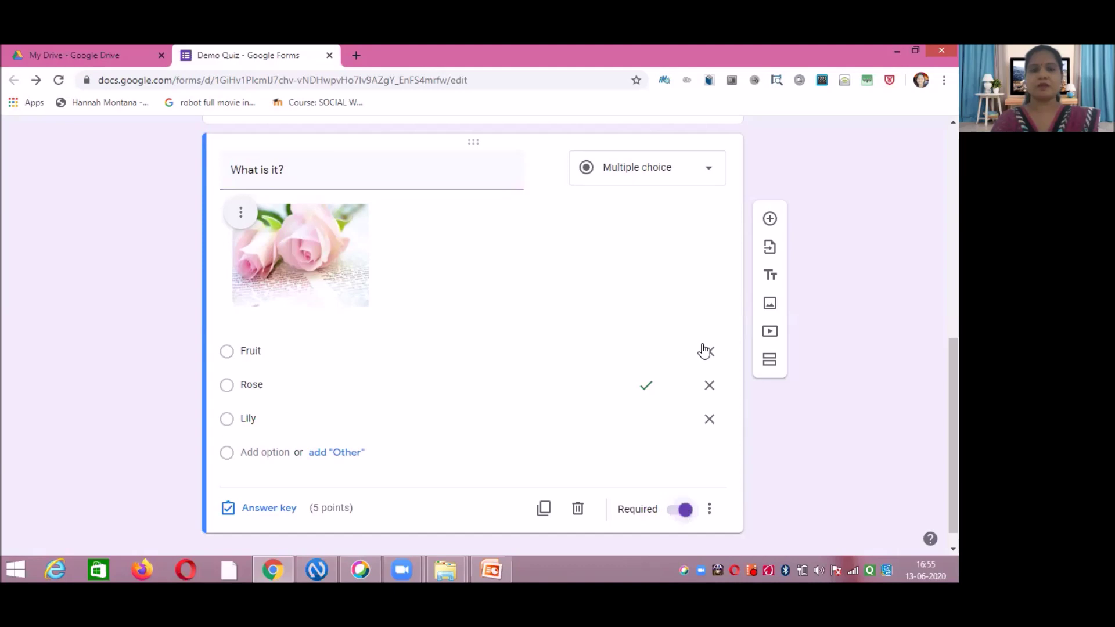
left_click(770, 220)
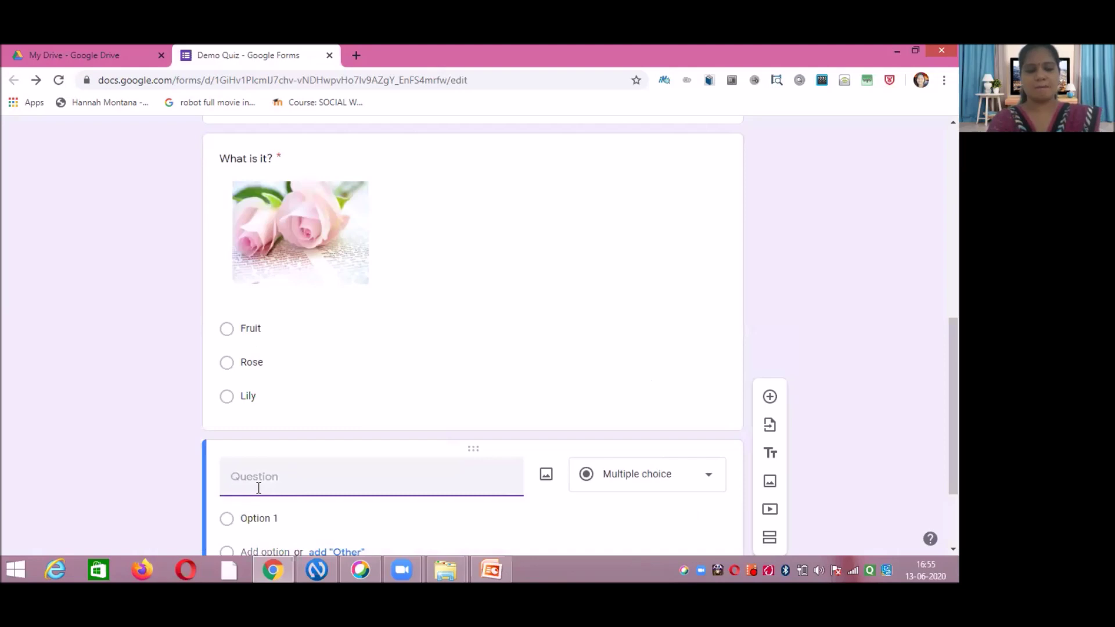
Step: Title the fourth question 'Select flower from following options.'
type("Select")
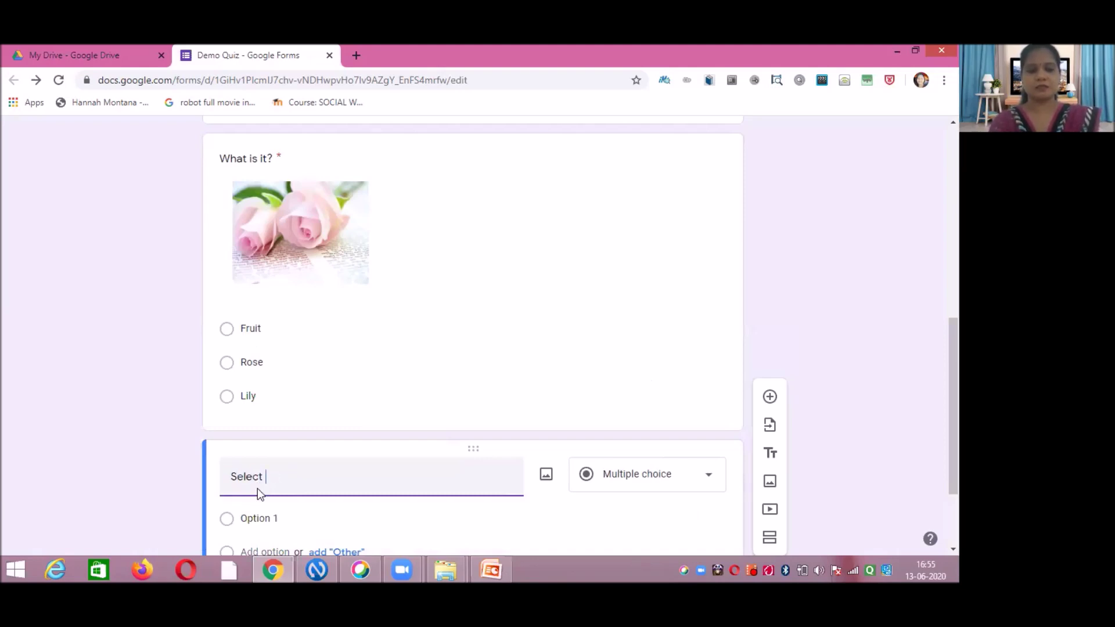
type(" flower")
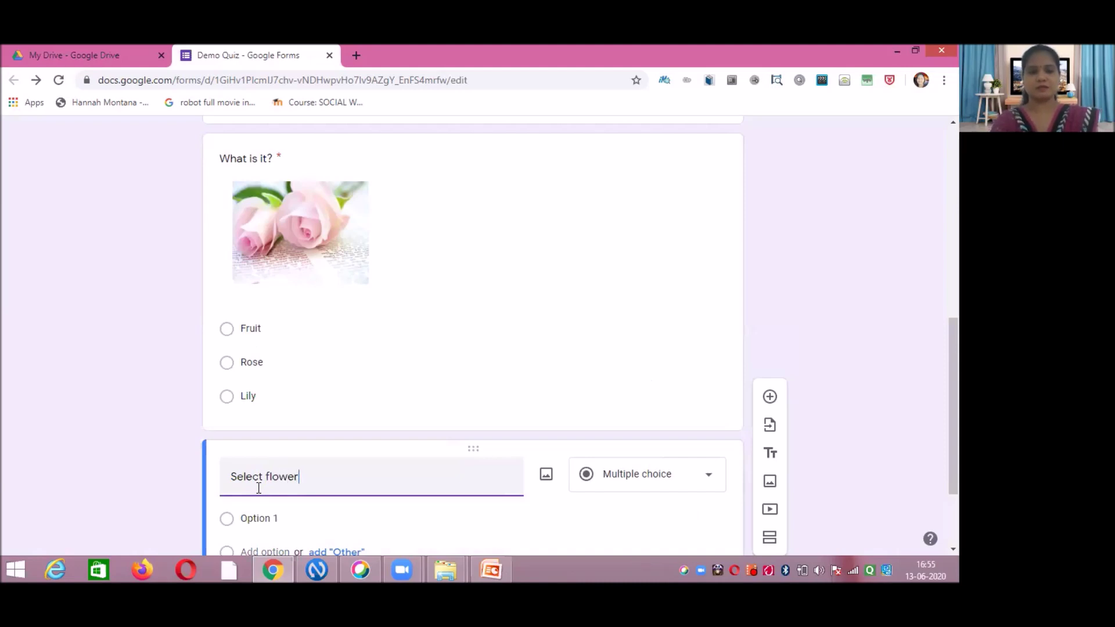
type(" f")
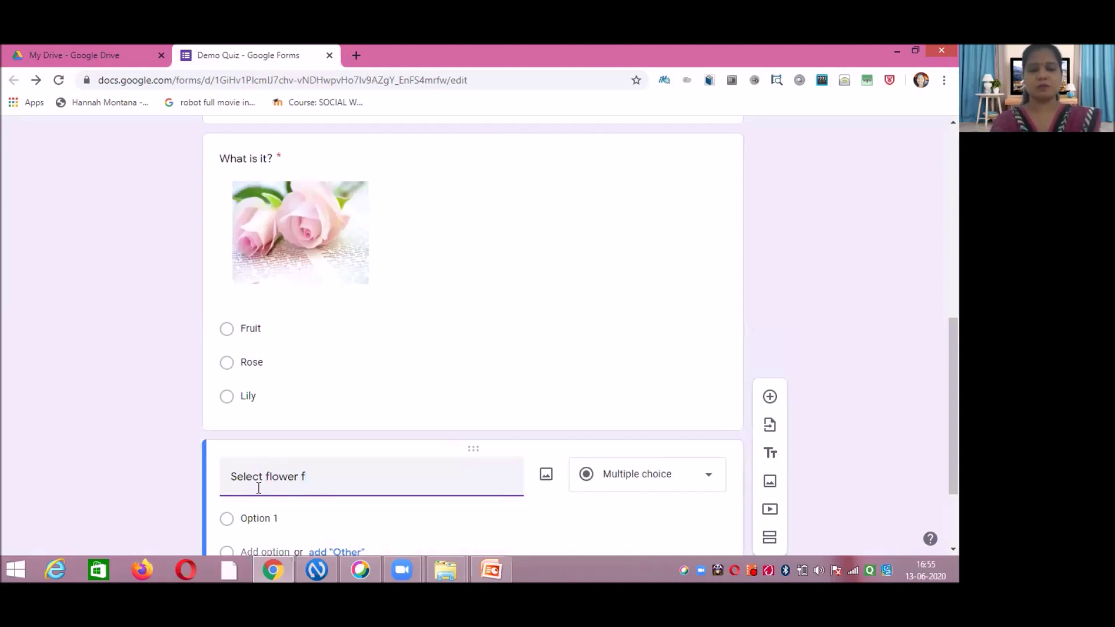
type("rom following")
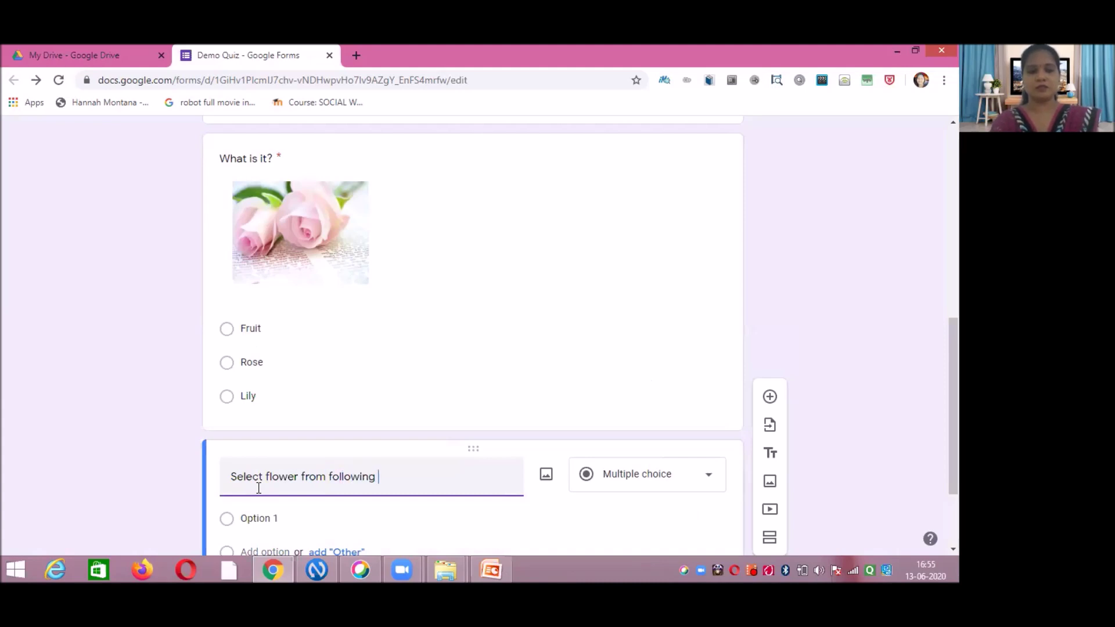
type(" options")
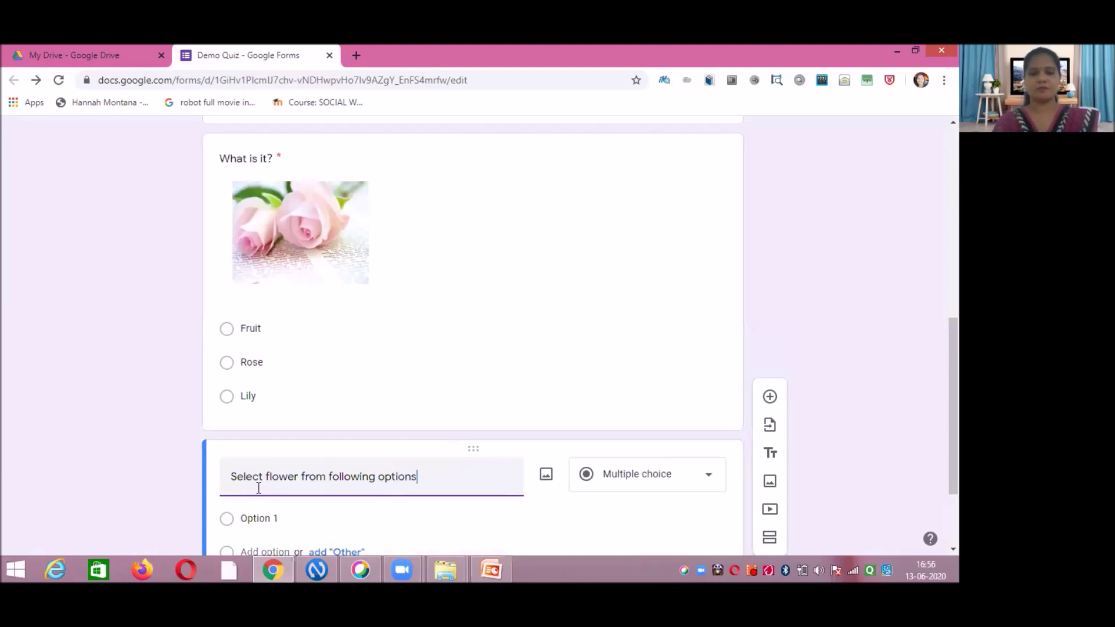
type(".")
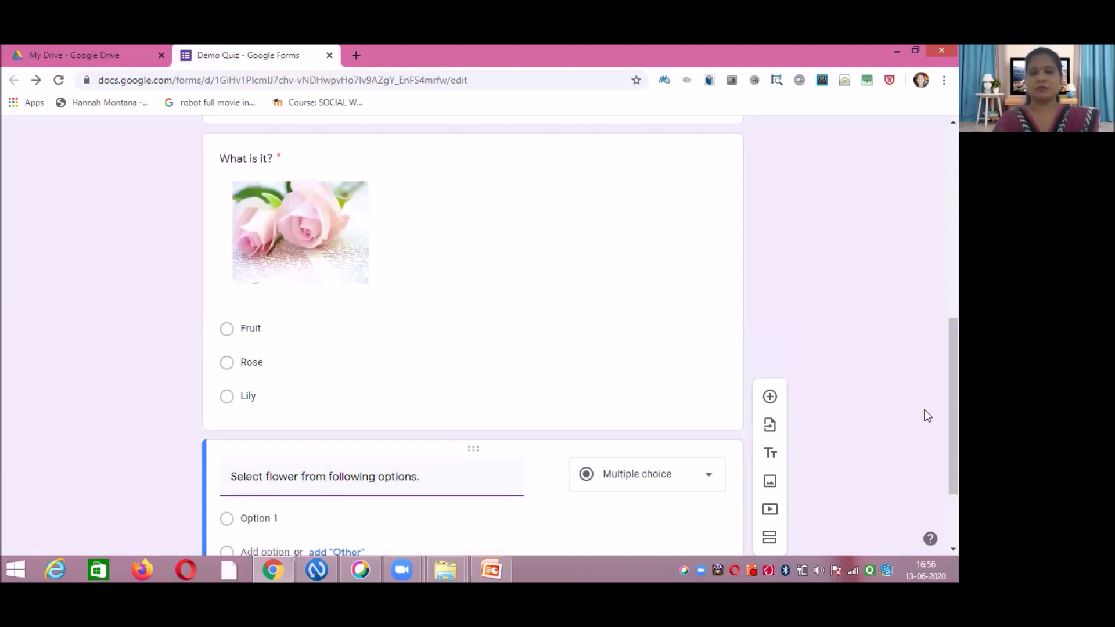
scroll(952, 406, "down", 2)
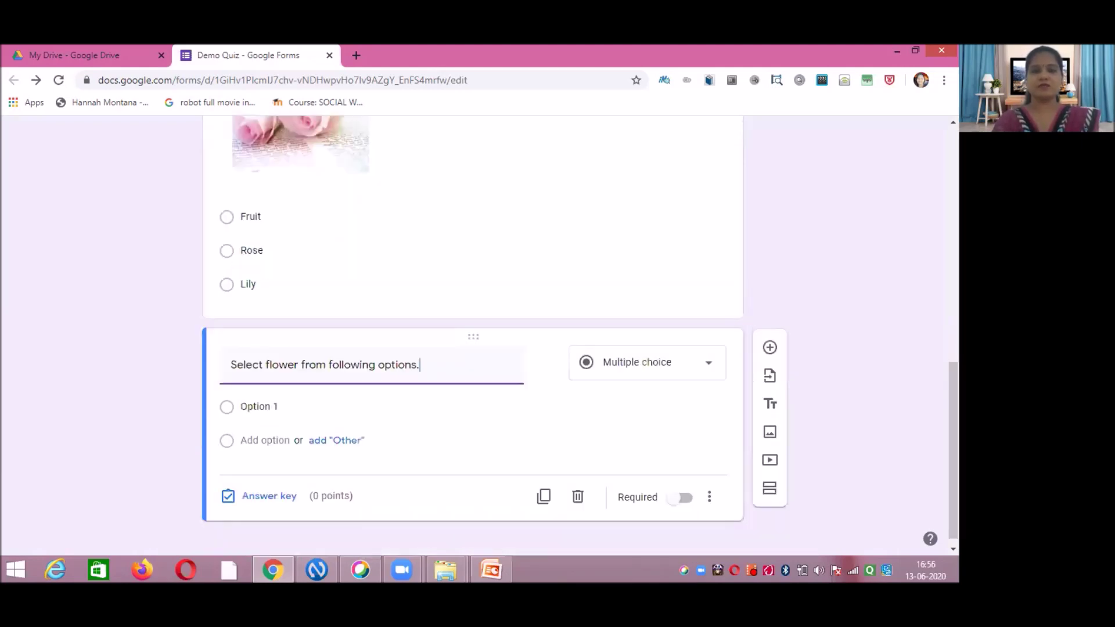
Step: Upload the 757875-bright-flower image from the computer as Option 1's picture
left_click(261, 407)
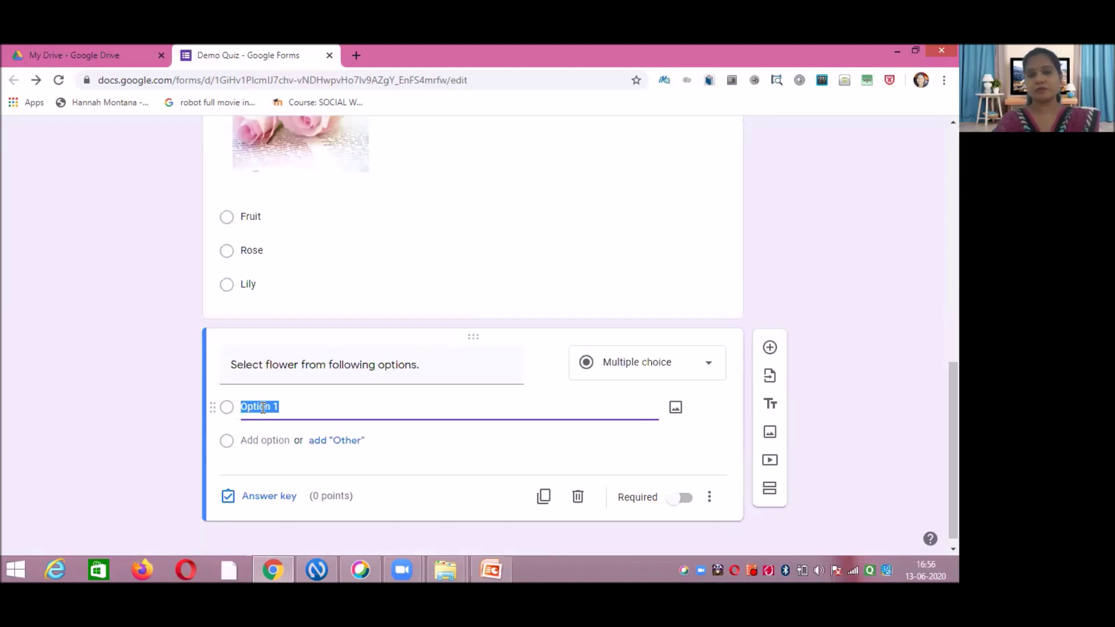
left_click(675, 409)
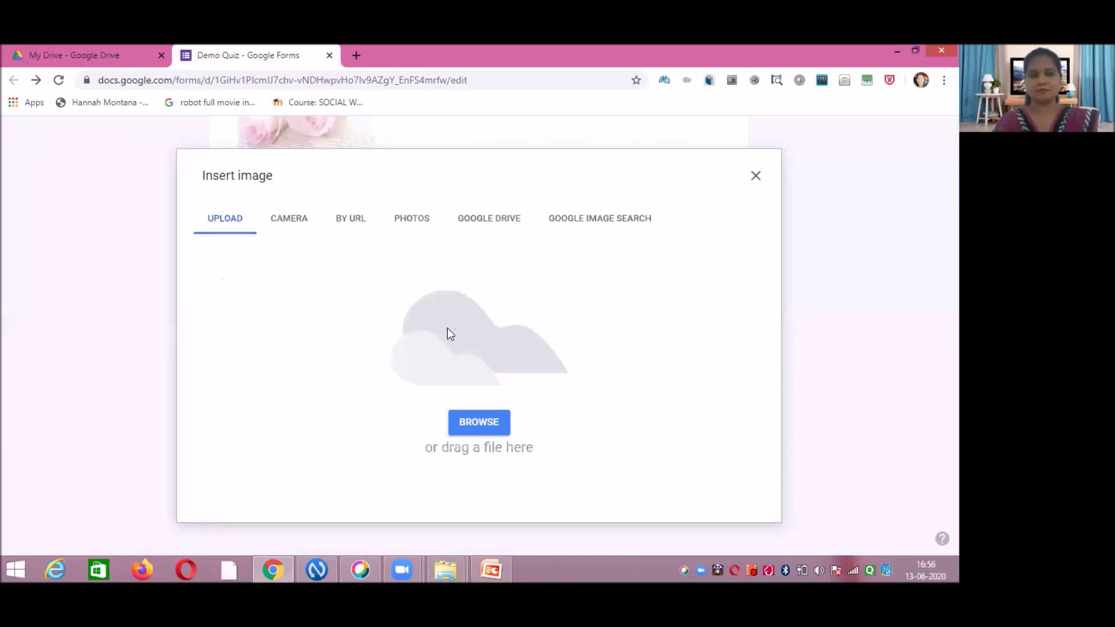
left_click(474, 426)
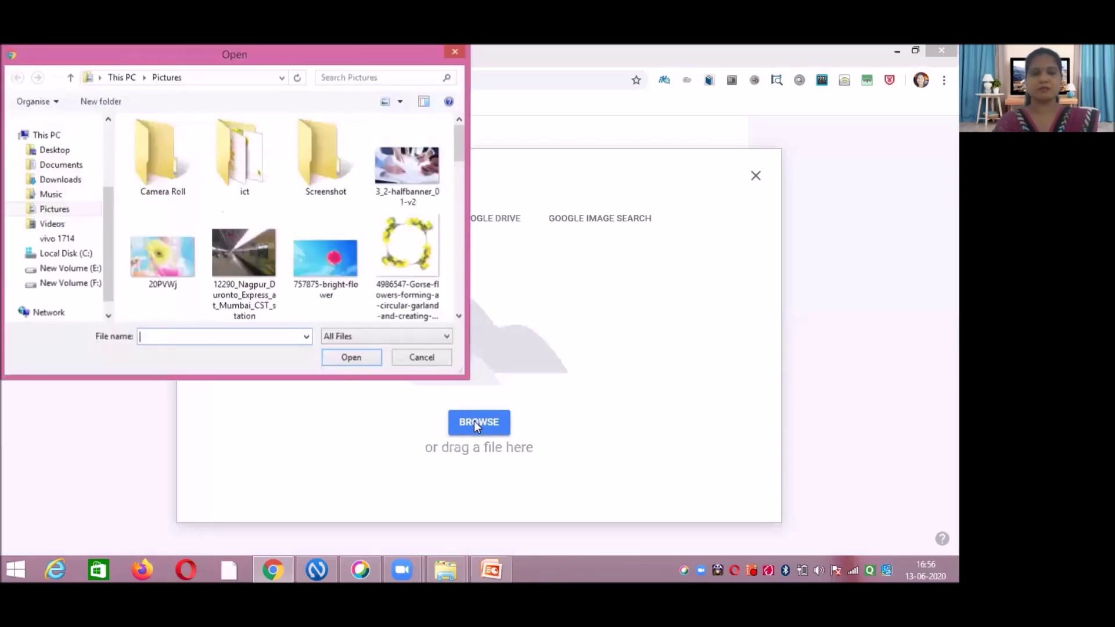
left_click(313, 262)
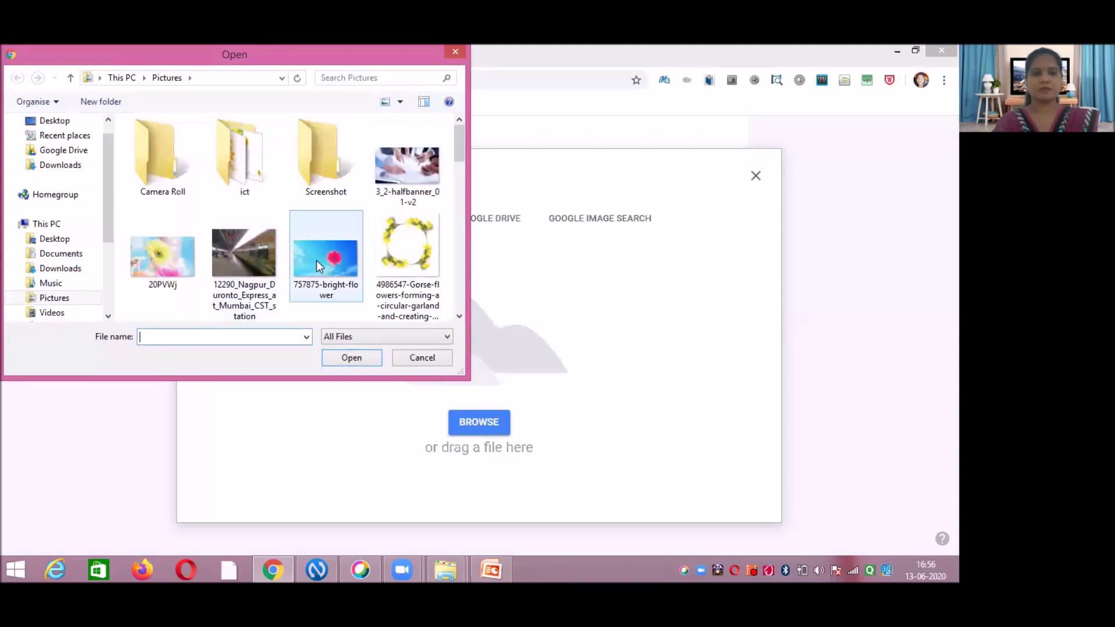
left_click(352, 358)
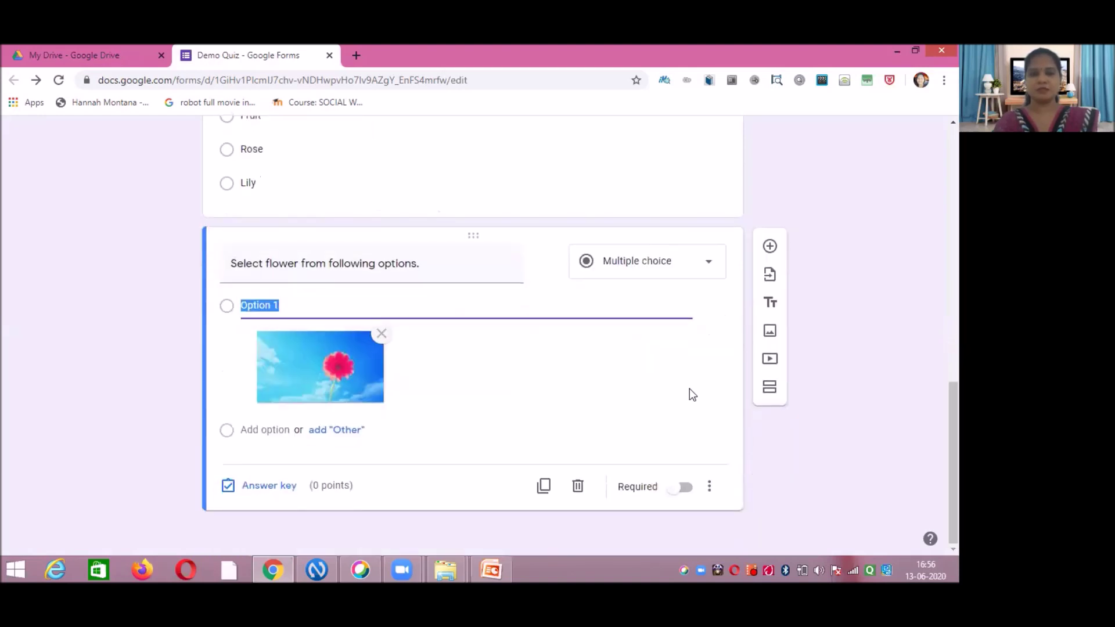
Step: Add Option 2 to the flower question with the 3_2-halfbanner_01-v2 picture uploaded
left_click(277, 429)
left_click(676, 432)
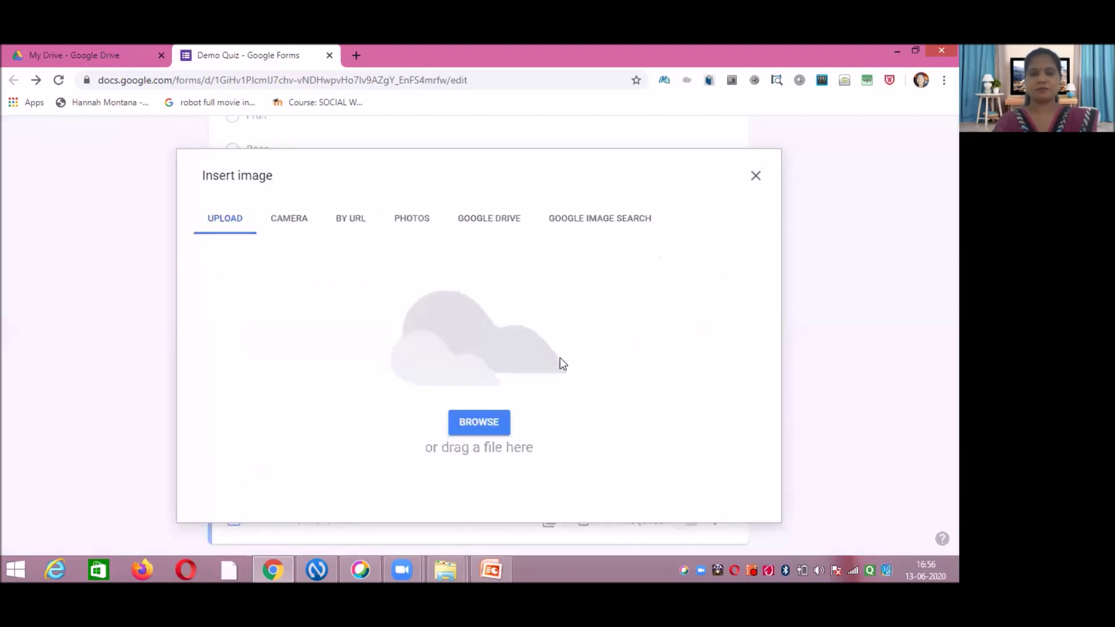
left_click(470, 429)
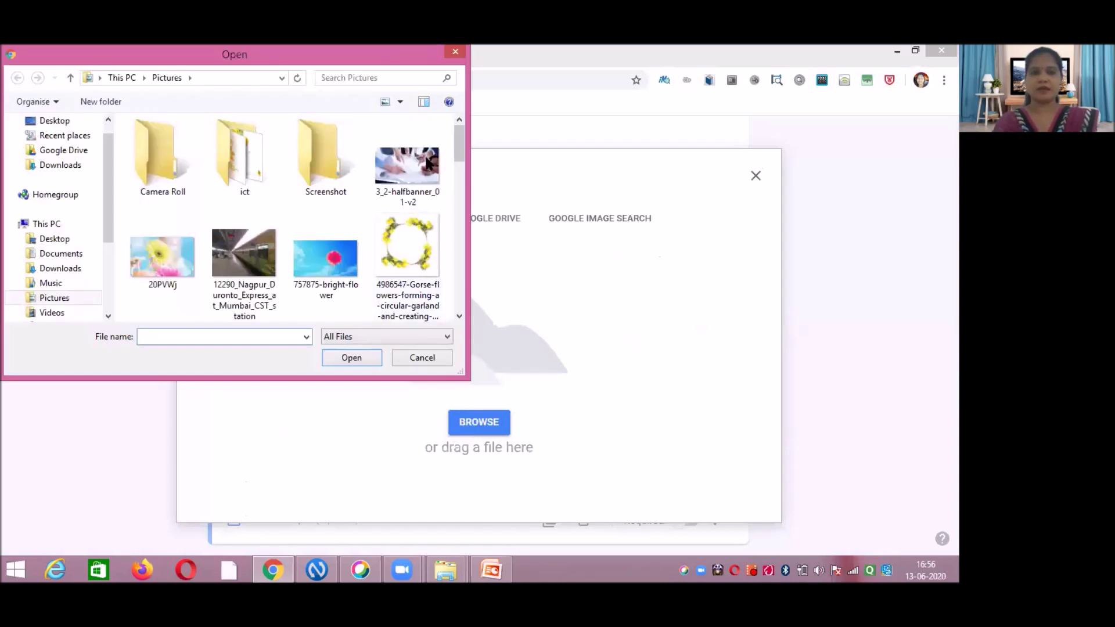
left_click(422, 164)
left_click(476, 420)
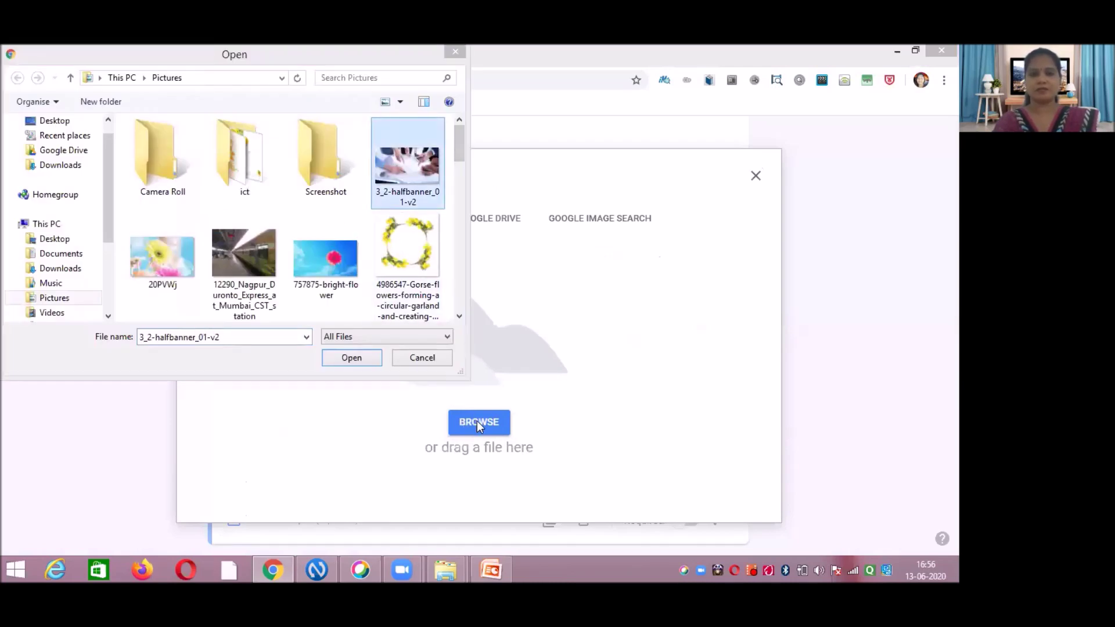
left_click(349, 358)
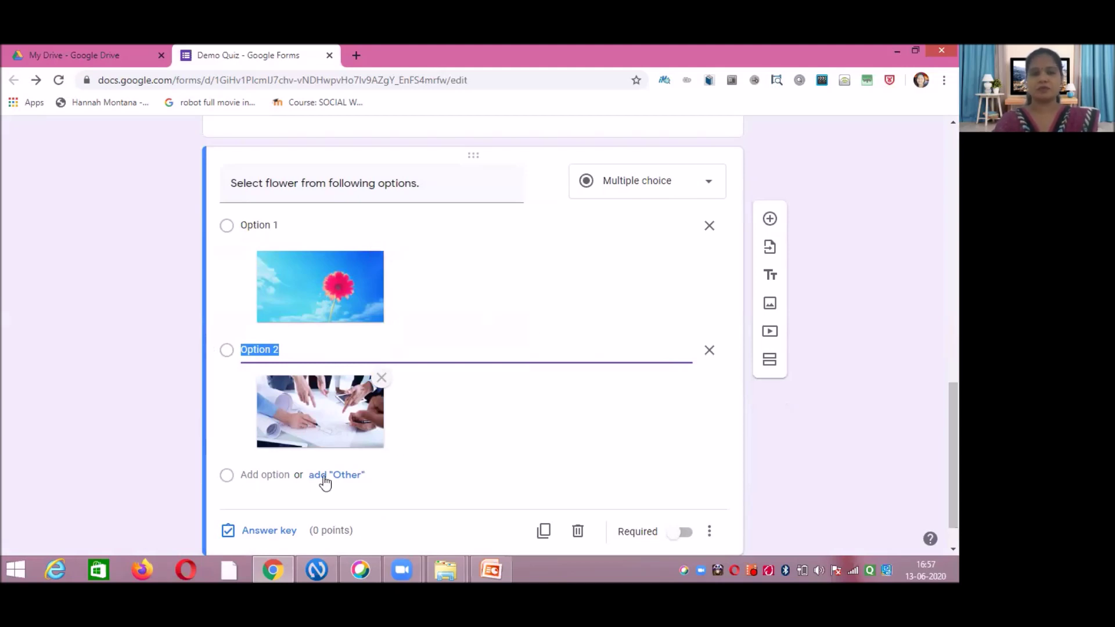
Step: In the answer key, mark Option 1 as correct and worth 5 points
left_click(269, 530)
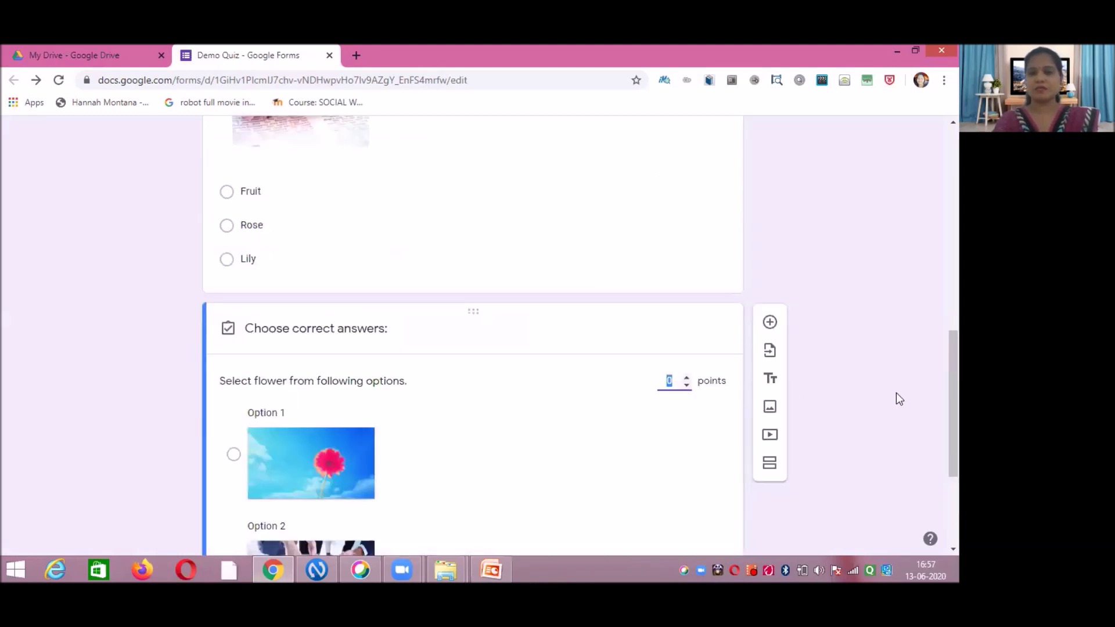
left_click_drag(952, 407, 953, 411)
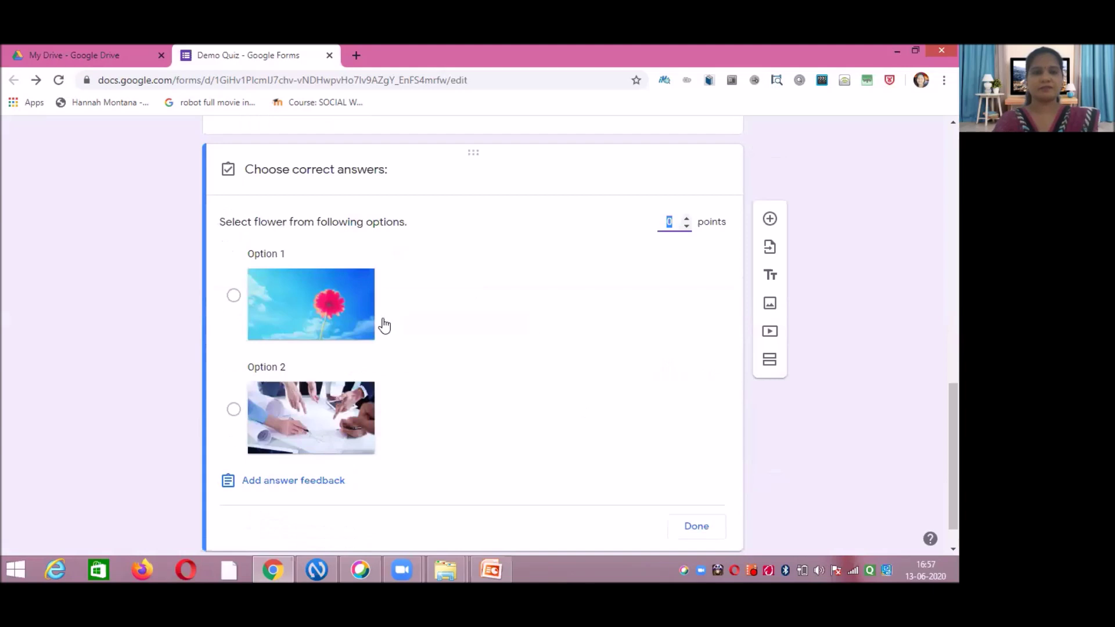
left_click(234, 297)
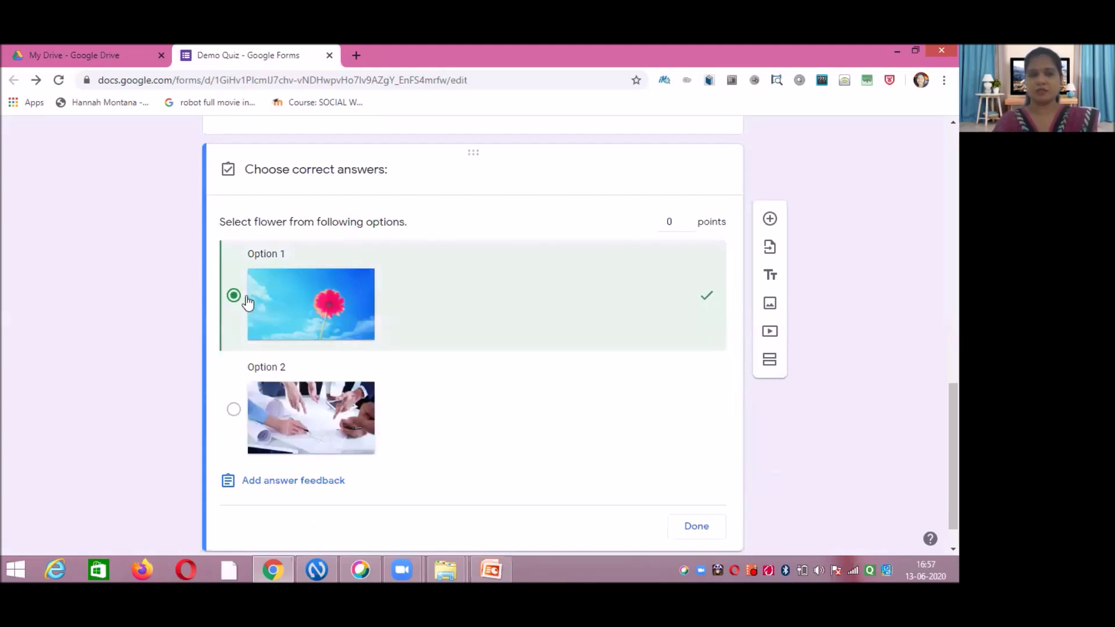
left_click(672, 221)
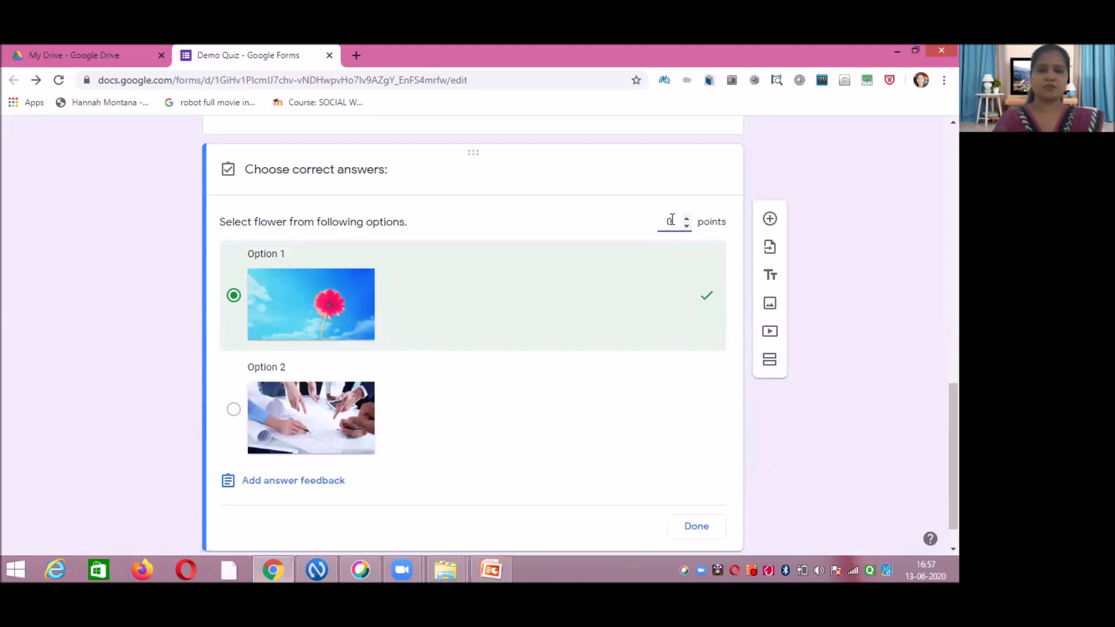
key("BackSpace")
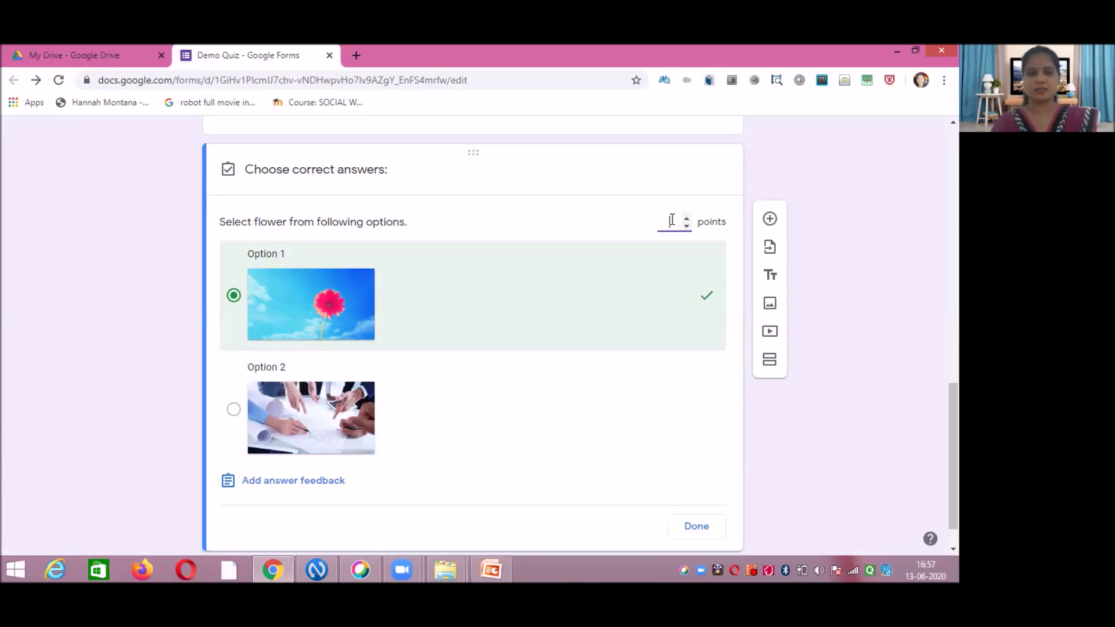
type("5")
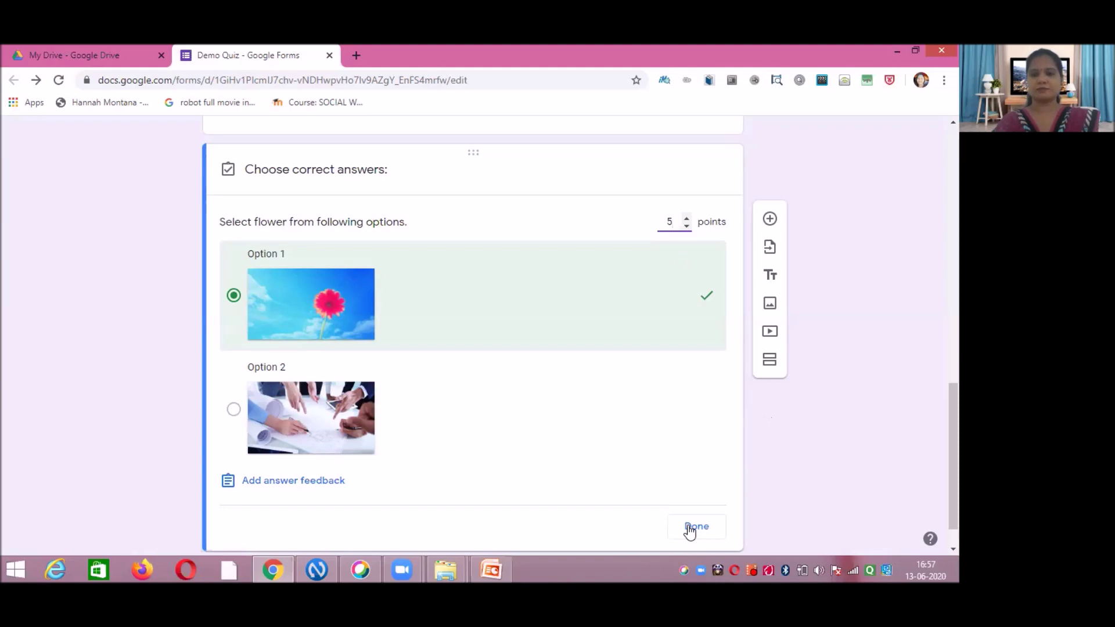
left_click(692, 524)
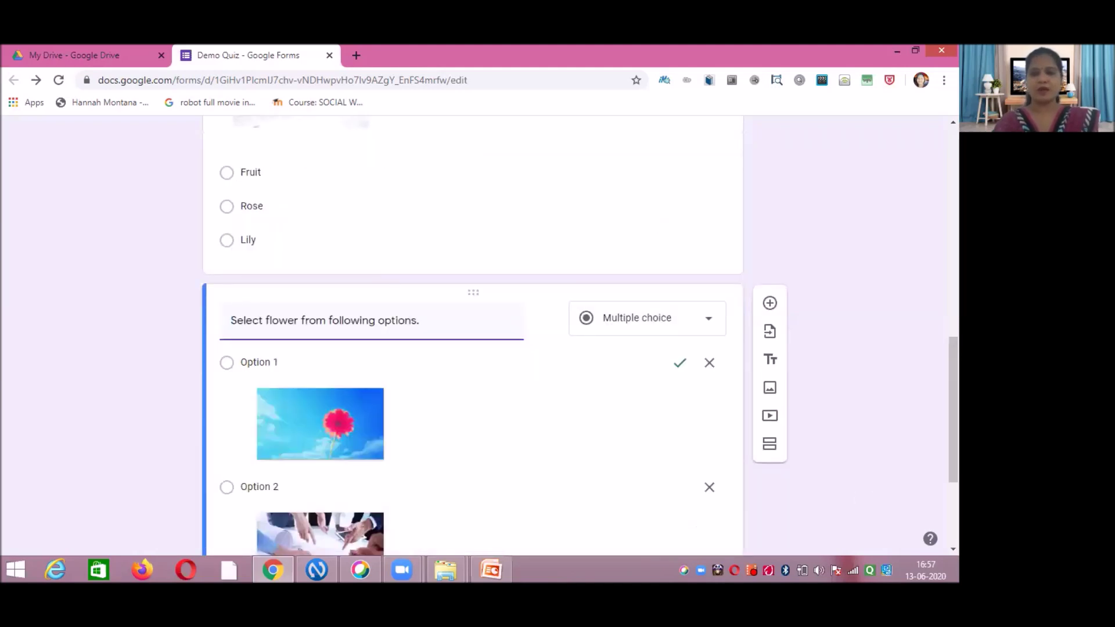
Step: Make the flower question required
scroll(720, 516, "down", 3)
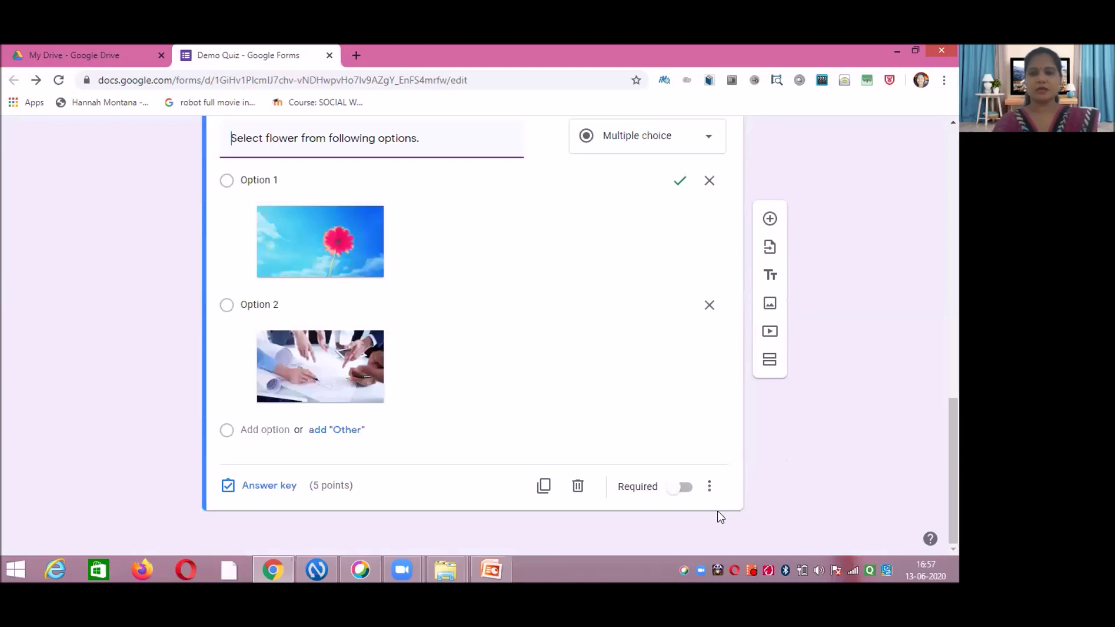
left_click(681, 492)
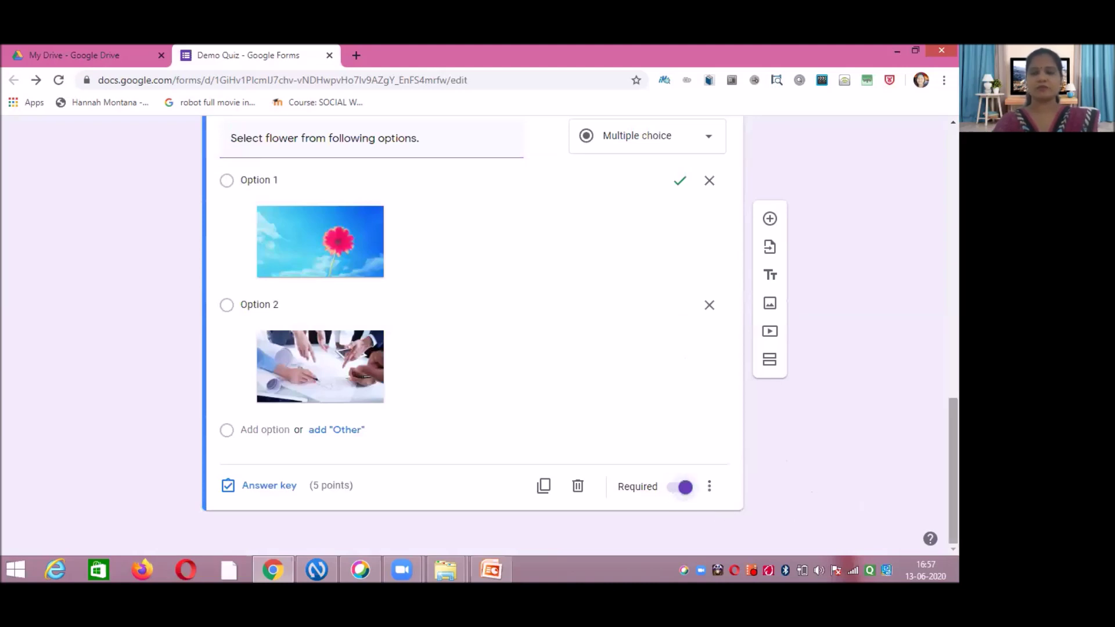
scroll(473, 334, "up", 15)
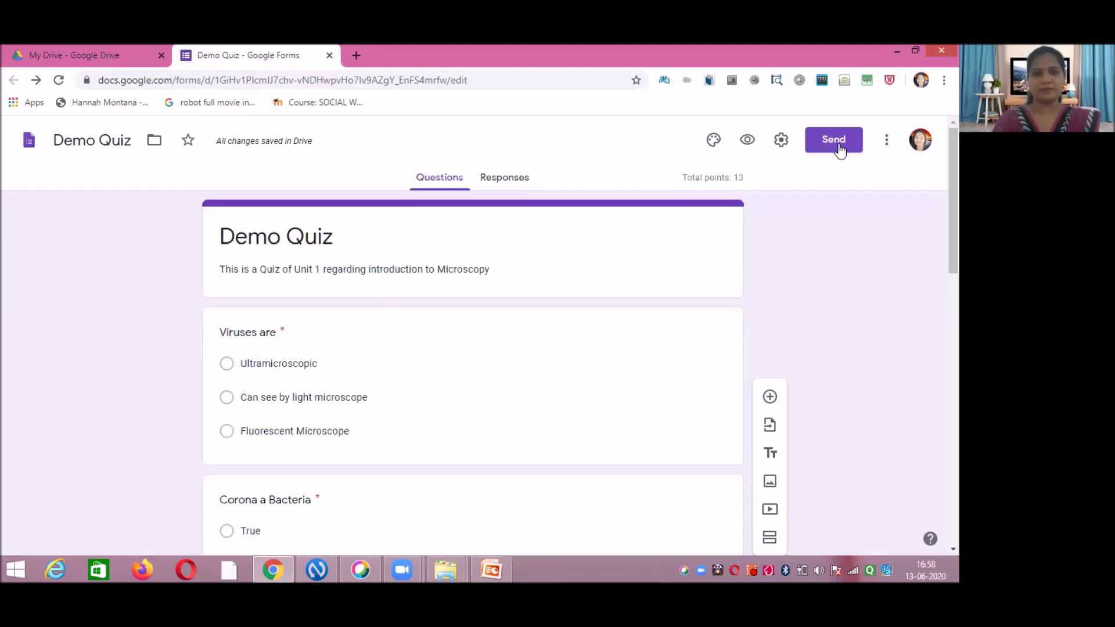
Step: Enable Collect email addresses and Limit to 1 response in the quiz settings, then save
left_click(781, 141)
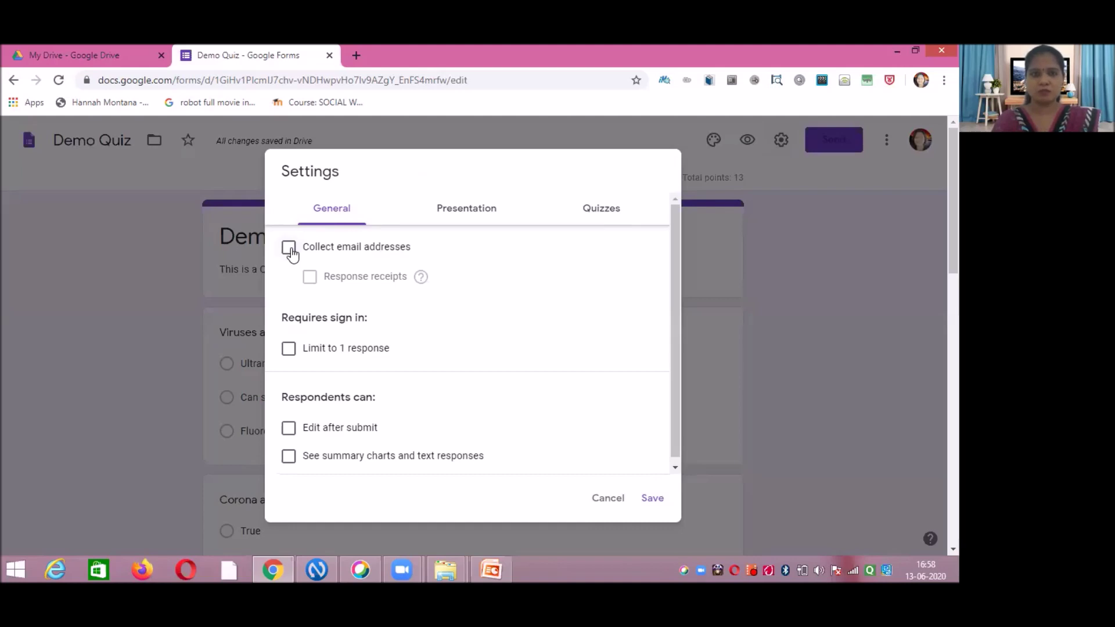
left_click(292, 255)
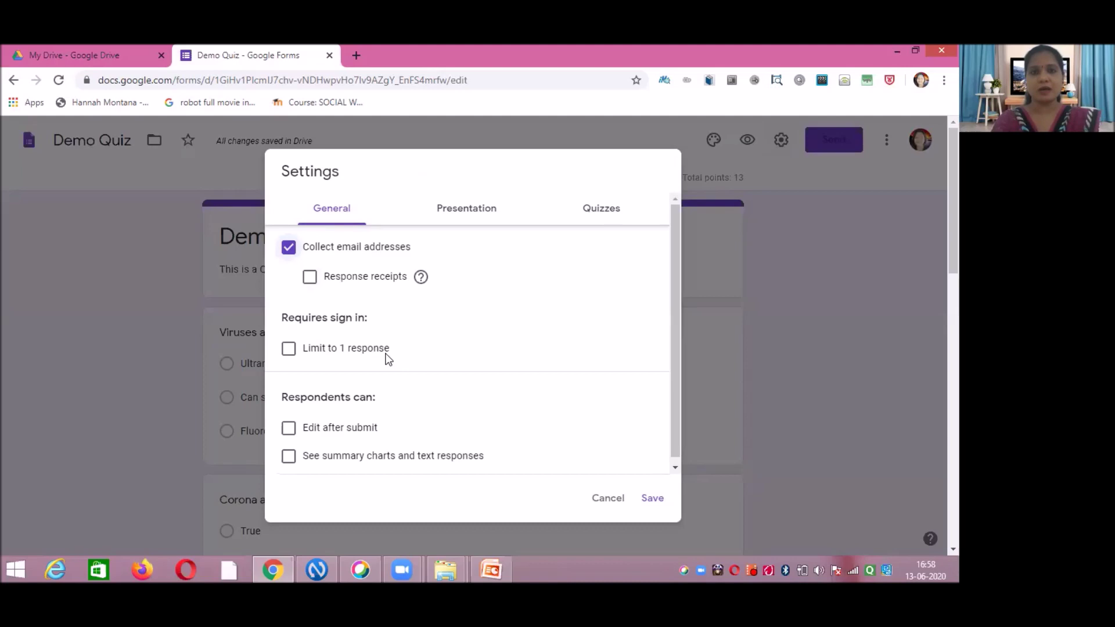
left_click(289, 348)
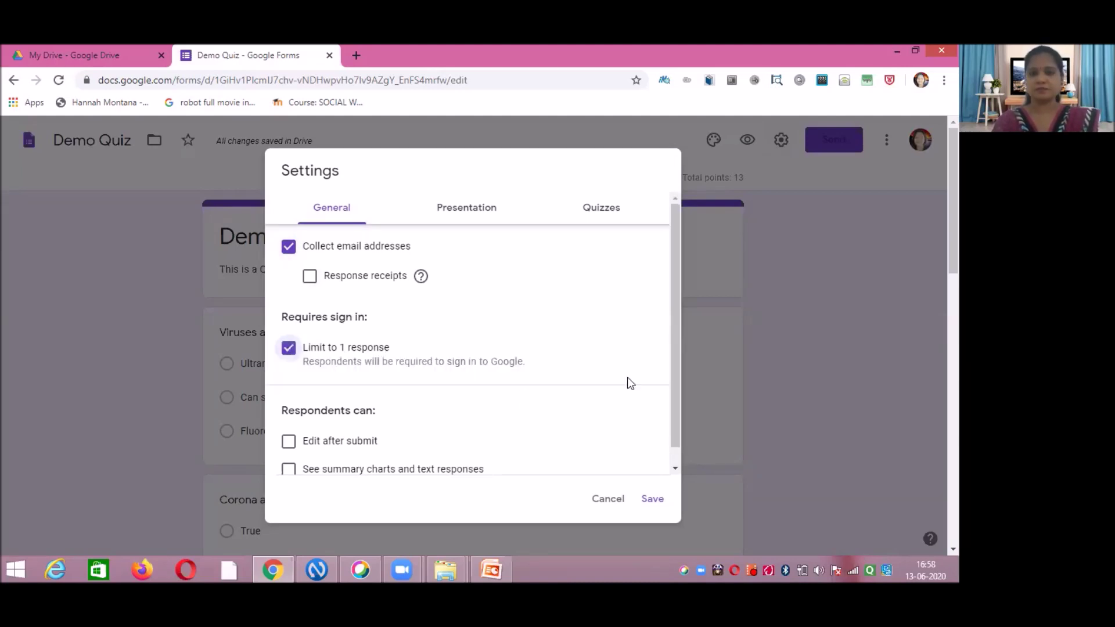
left_click_drag(681, 353, 679, 403)
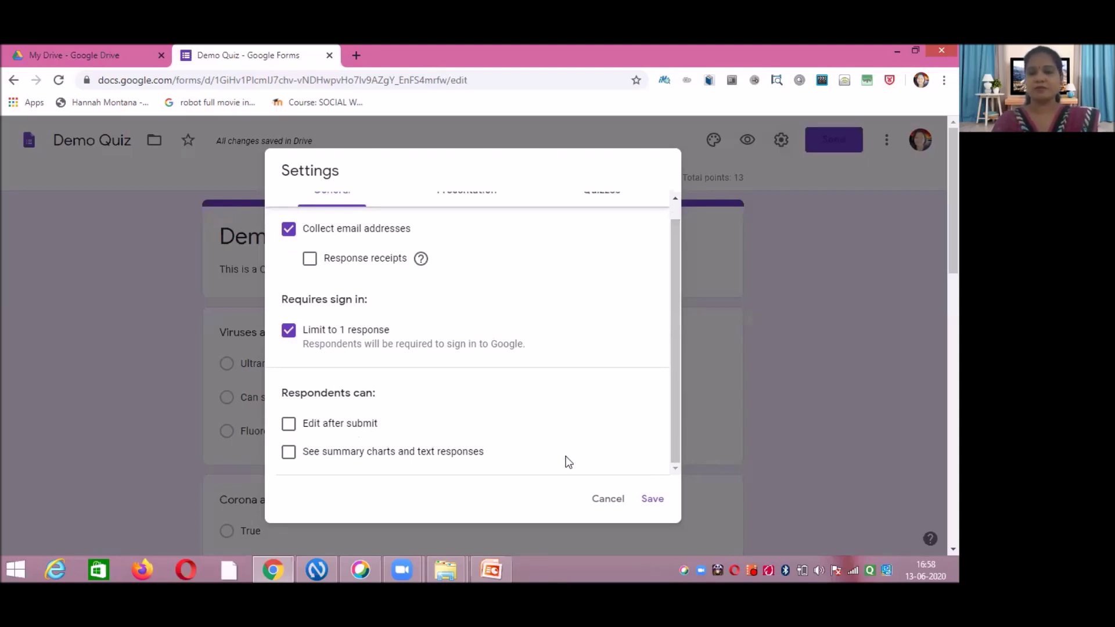
left_click(650, 503)
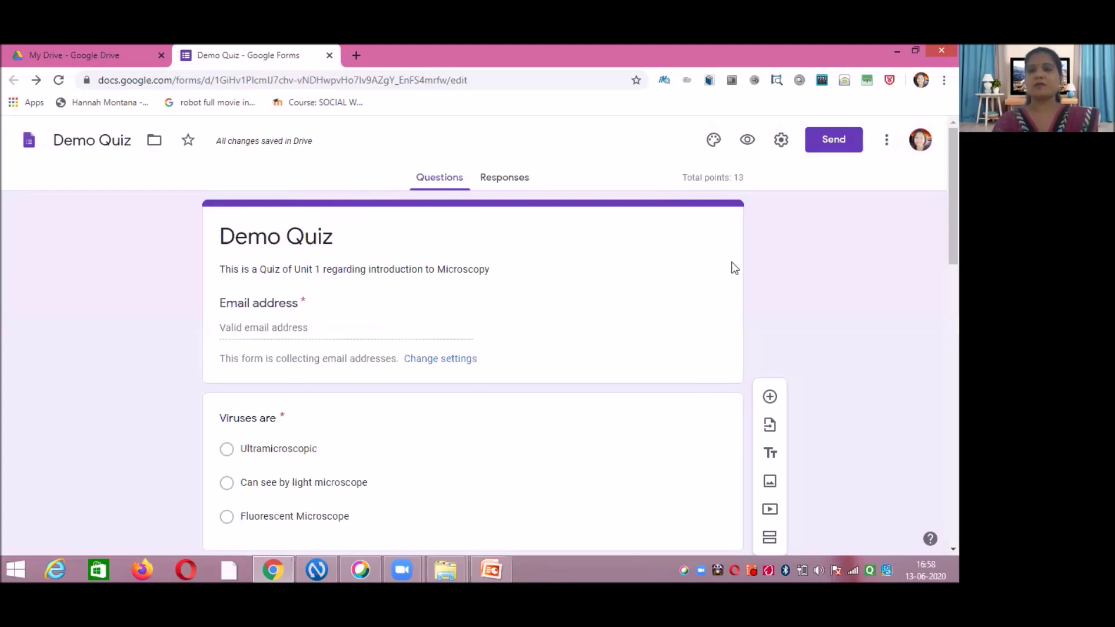
Step: Email the Demo Quiz invitation to the suggested recipient address, then select the quiz description
left_click(840, 143)
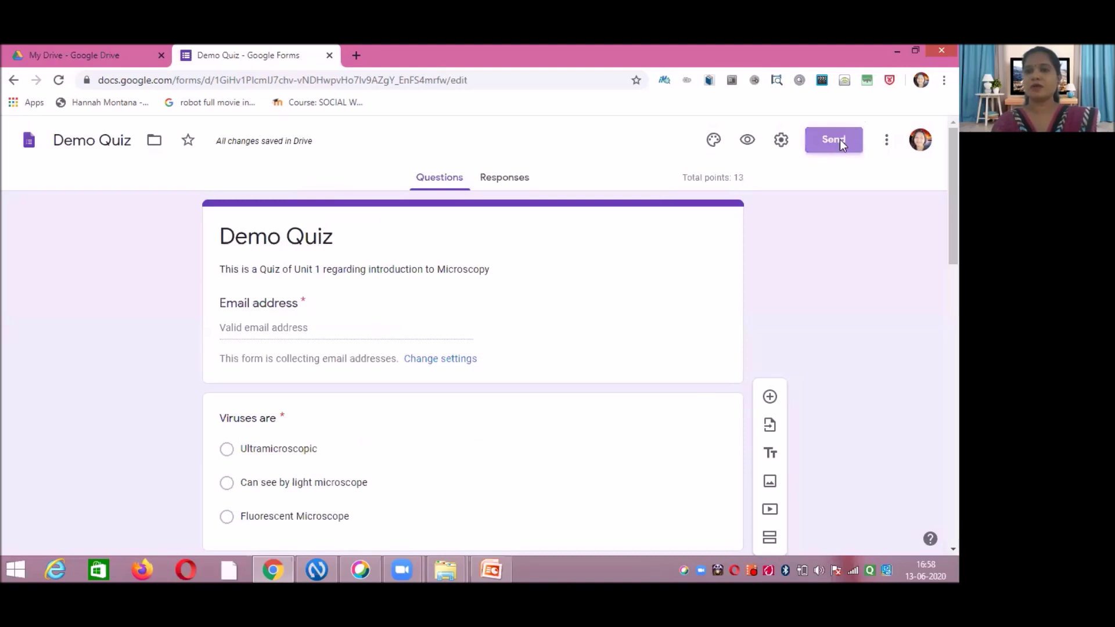
left_click(340, 327)
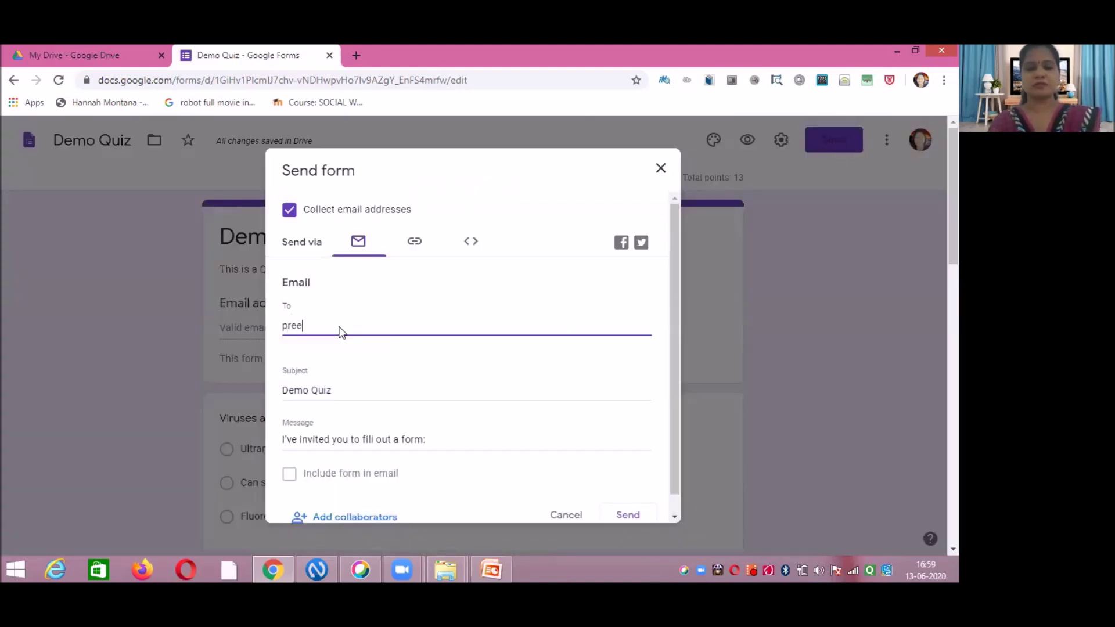
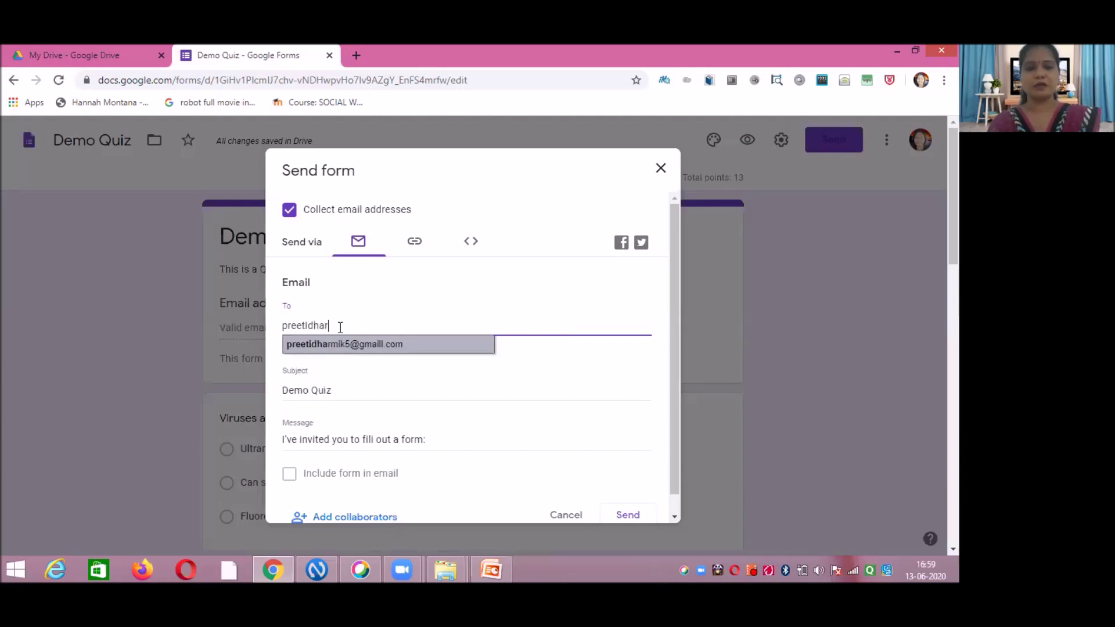
left_click(342, 343)
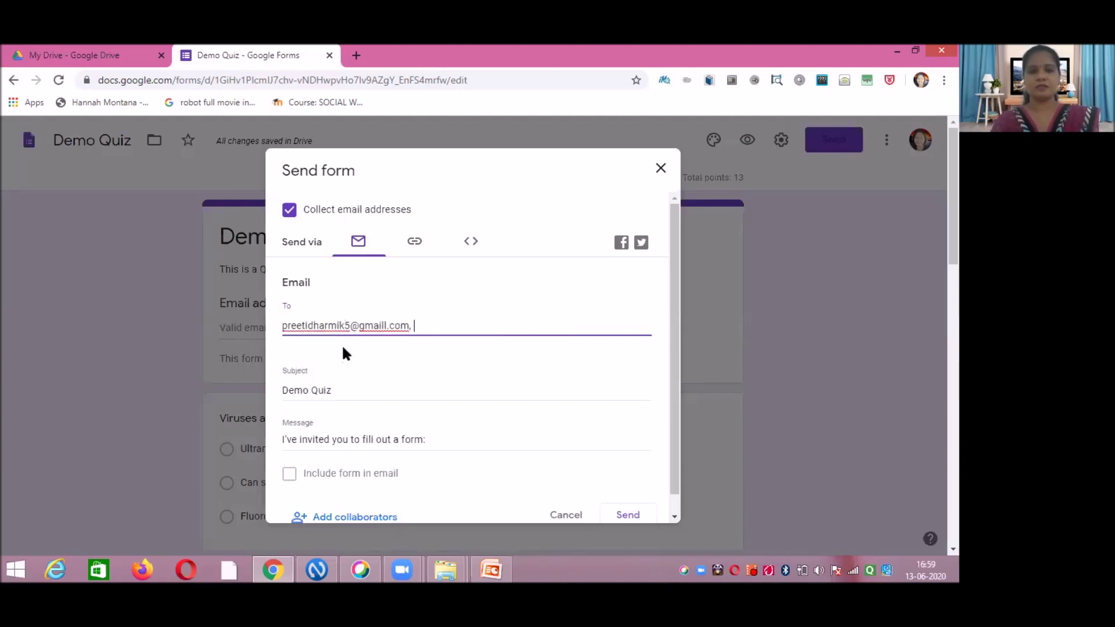
left_click_drag(677, 382, 677, 423)
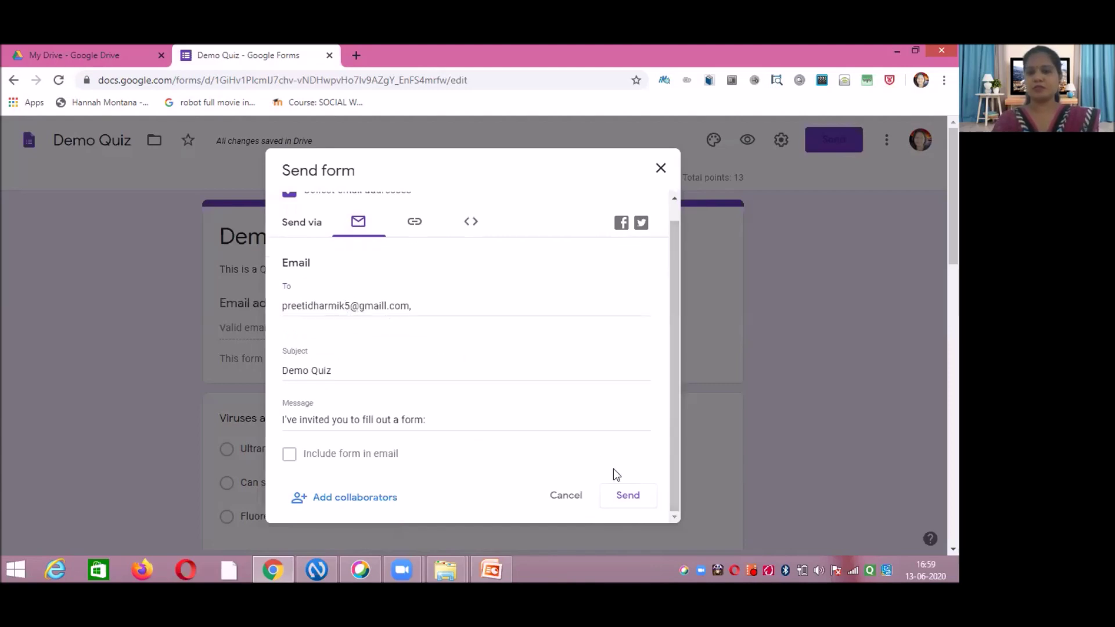
left_click(634, 496)
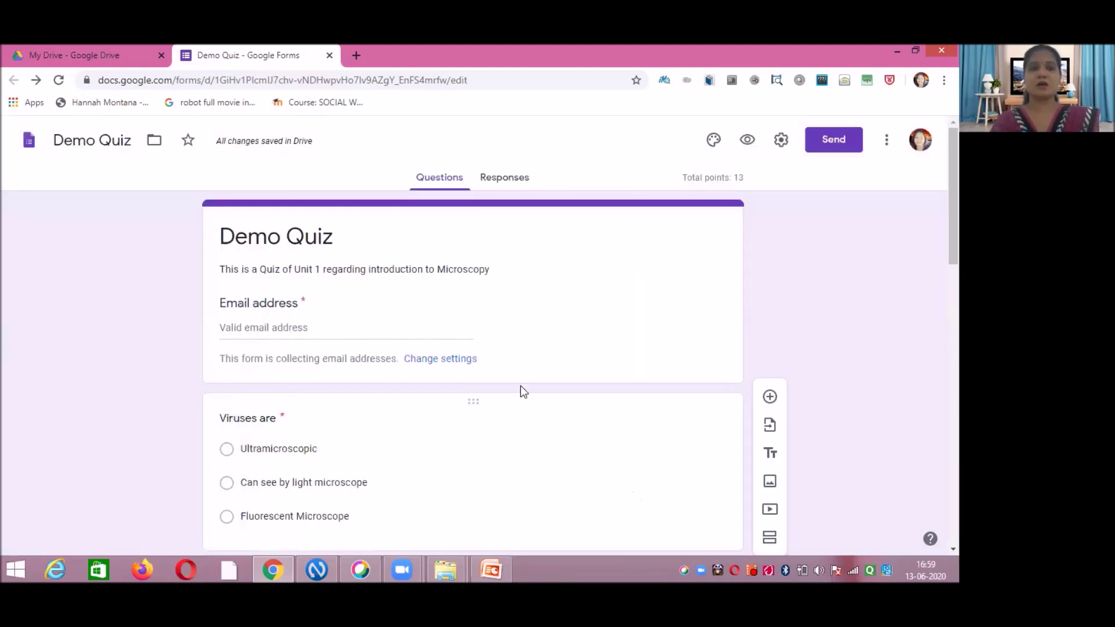
triple_click(412, 269)
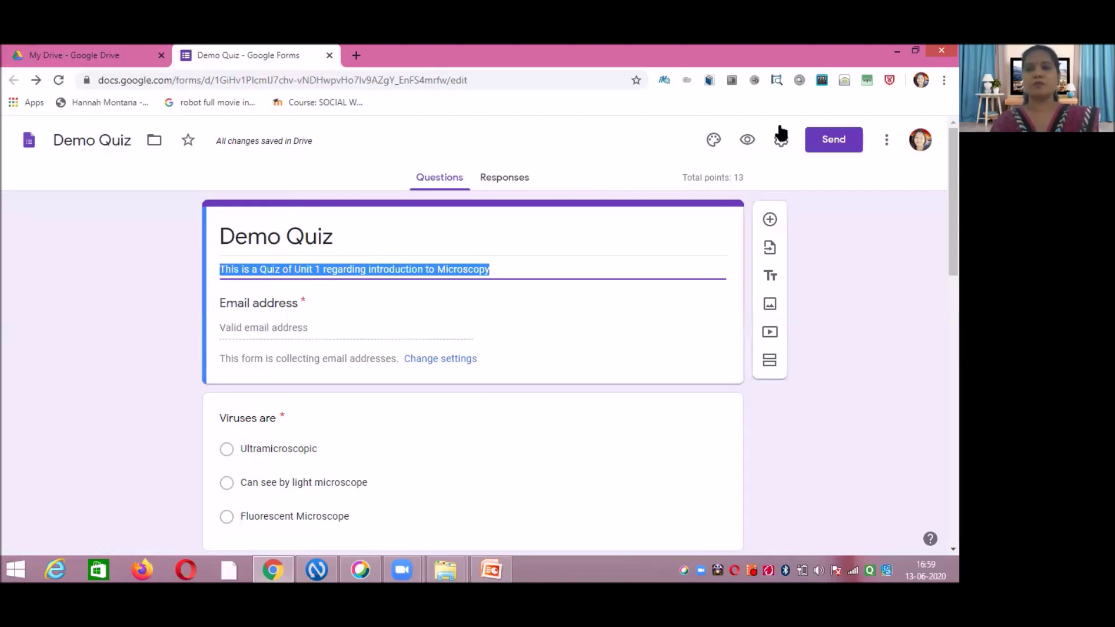
Step: Open Gmail from the Drive apps launcher, open the Demo Quiz email and launch the form
left_click(74, 51)
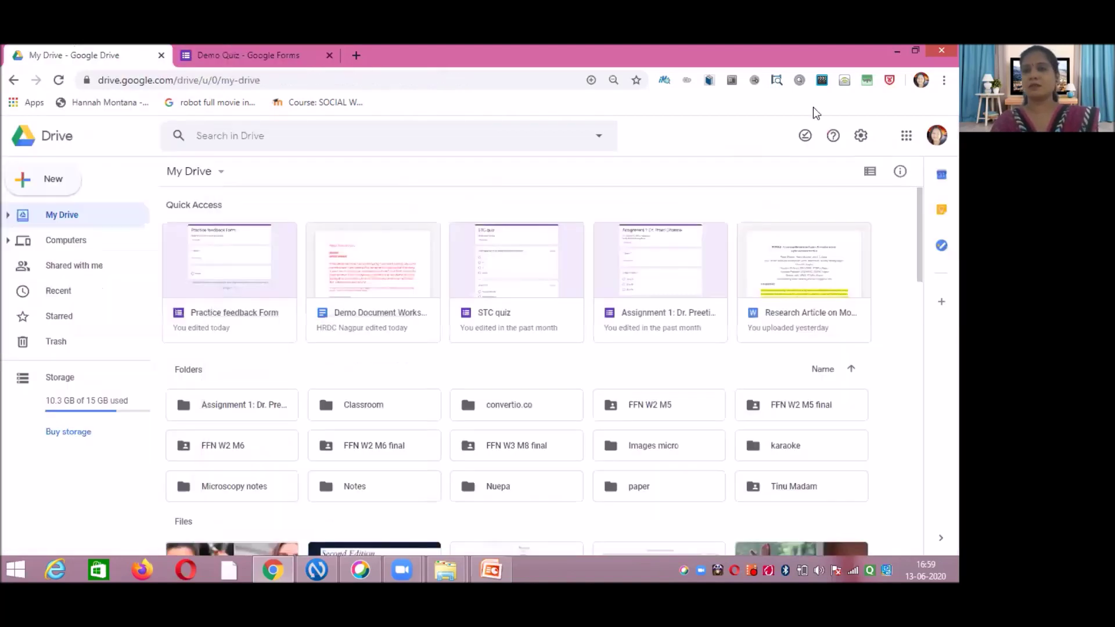
left_click(905, 136)
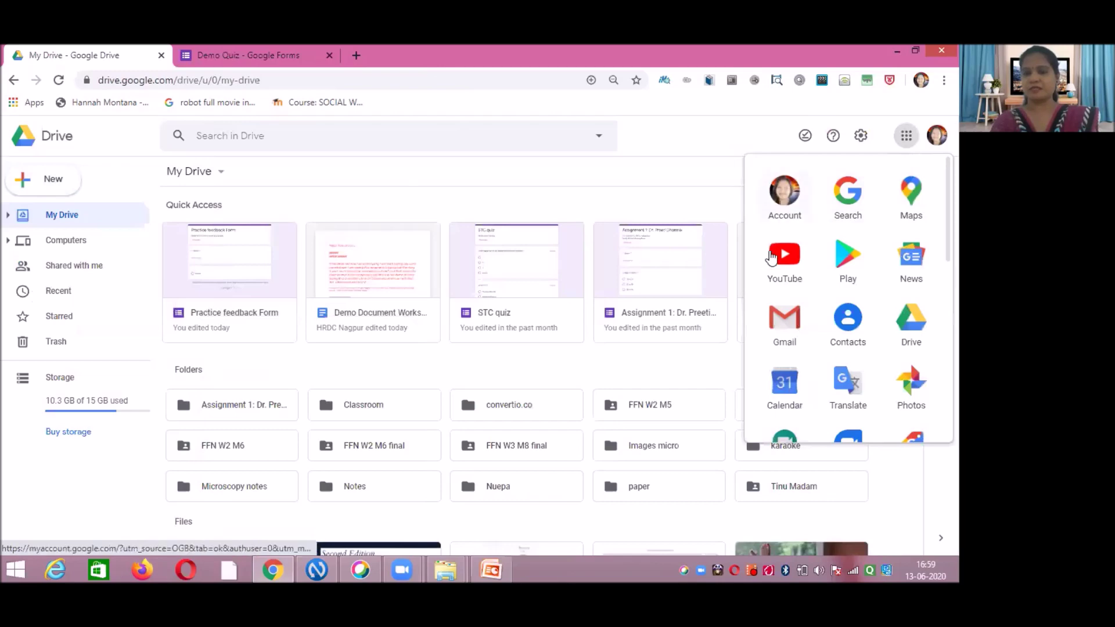
left_click(782, 325)
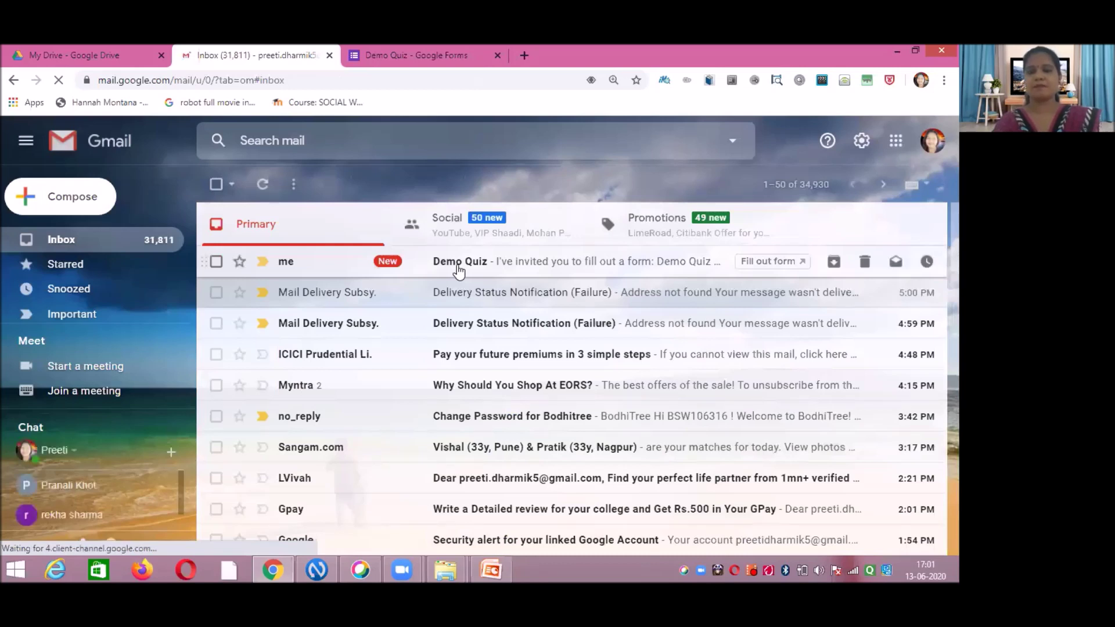
left_click(457, 263)
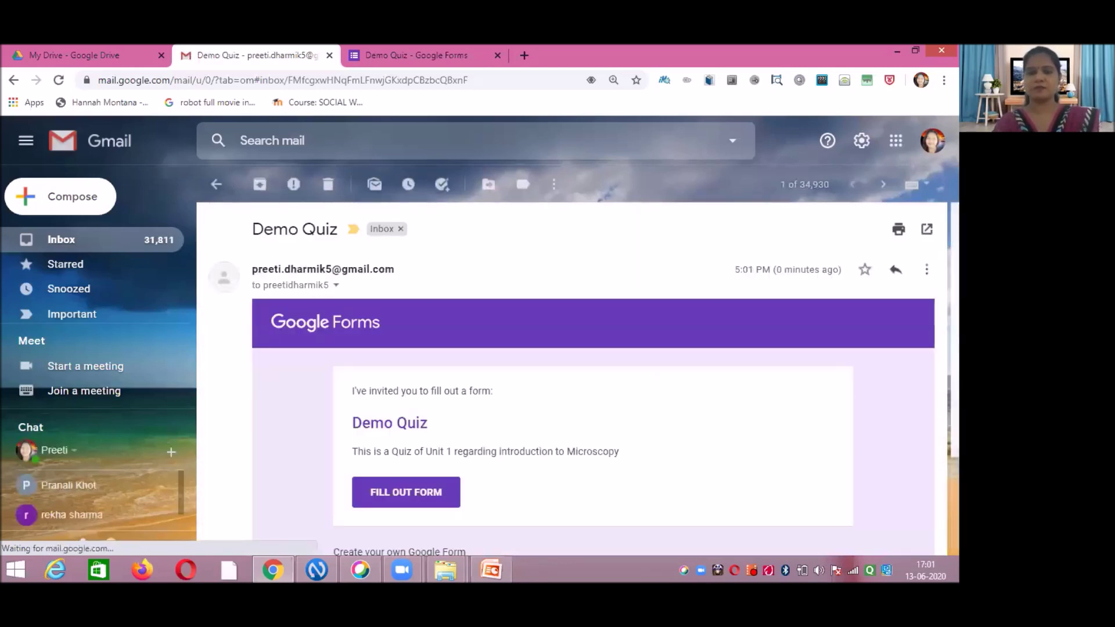
scroll(396, 375, "down", 2)
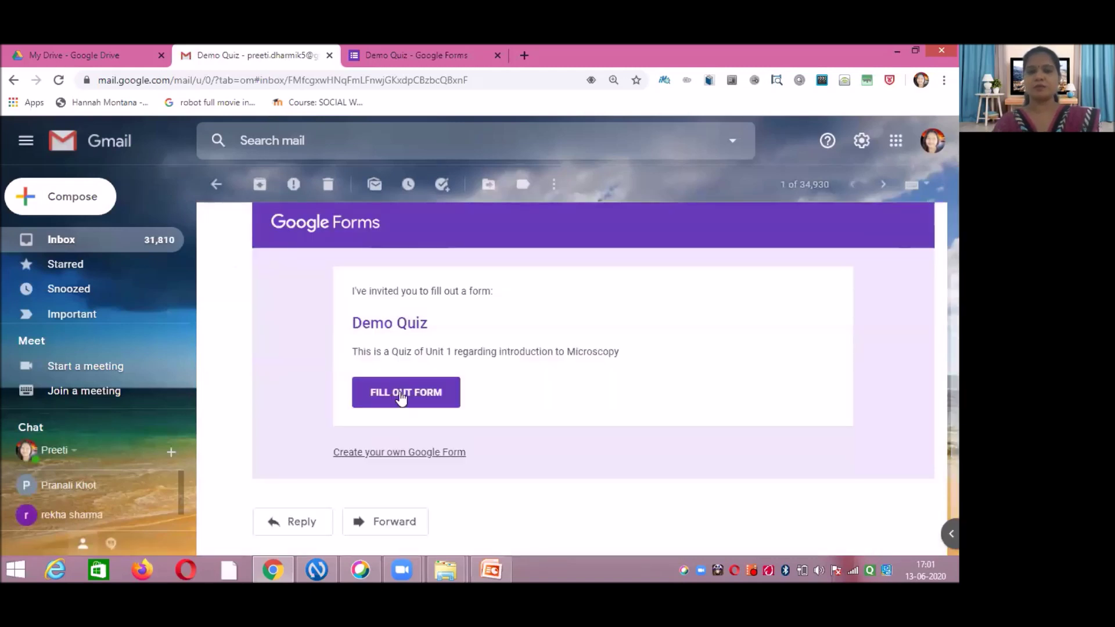
left_click(399, 393)
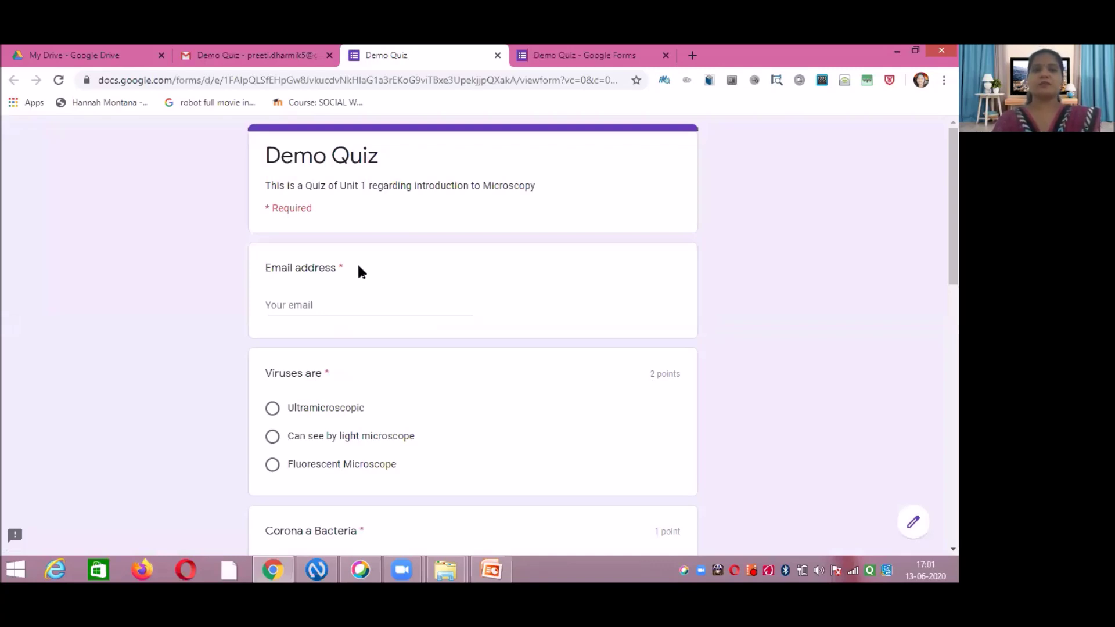
Step: Fill the Email field with the respondent's suggested address and choose Ultramicroscopic
scroll(335, 239, "down", 1)
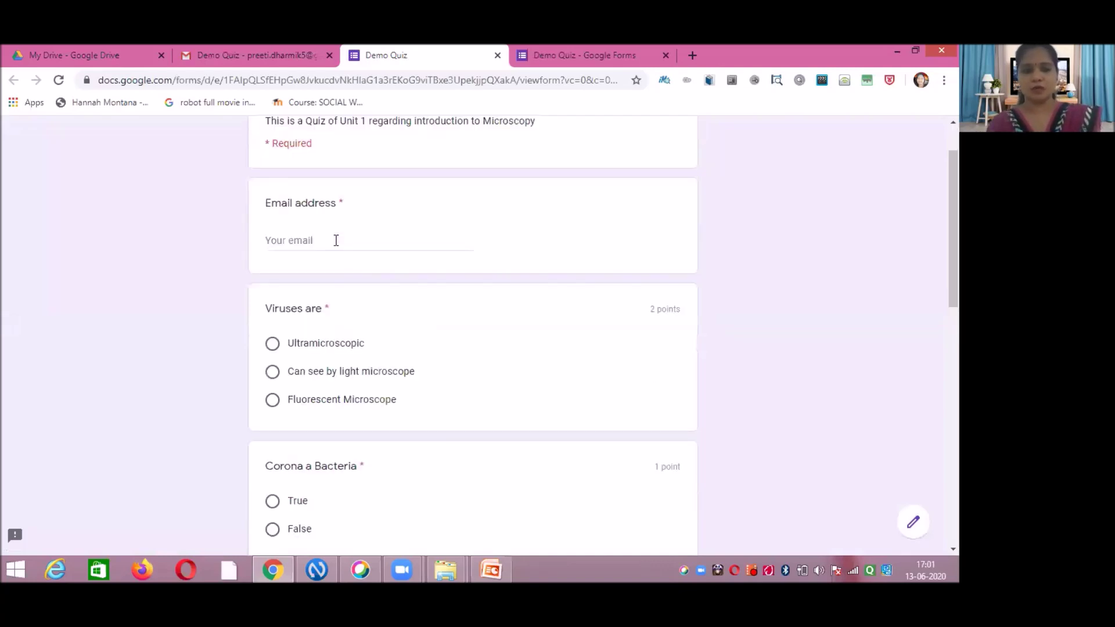
left_click(335, 239)
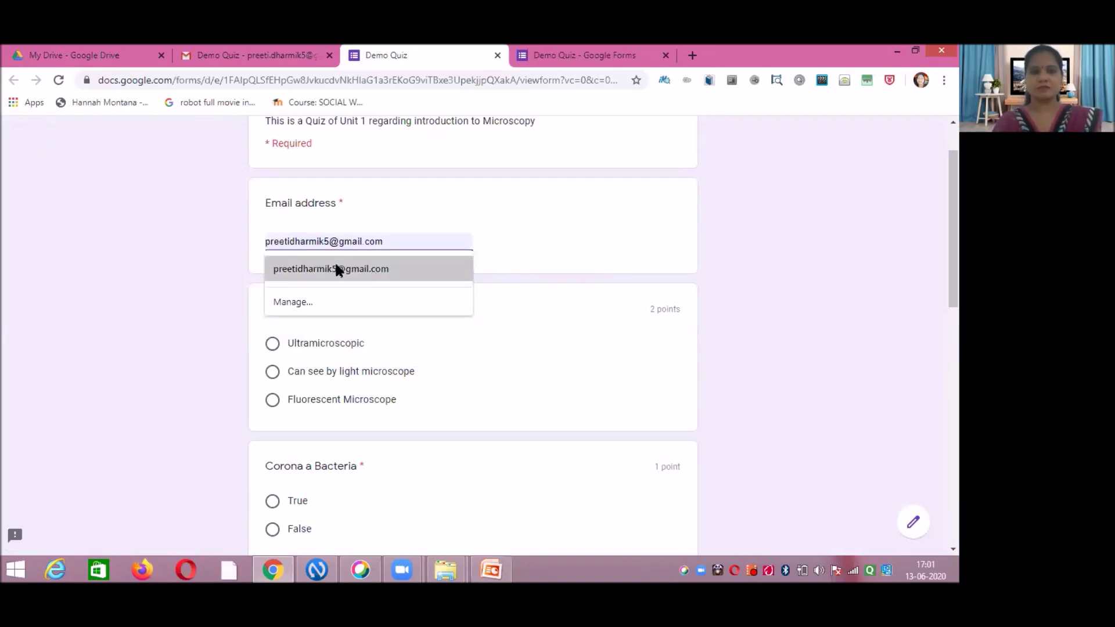
left_click(336, 266)
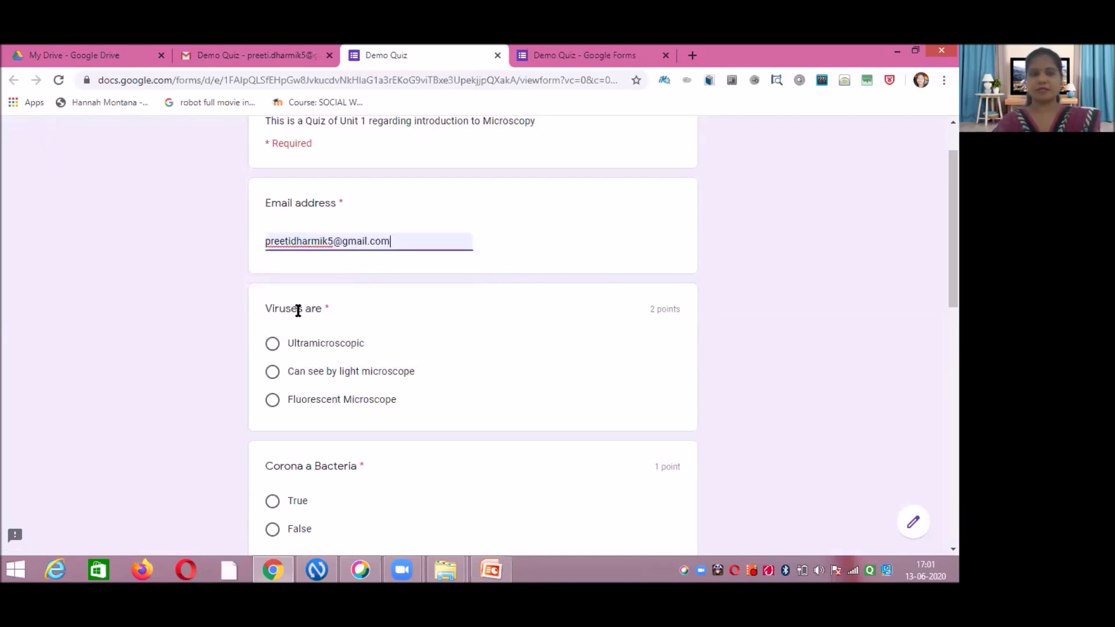
left_click(523, 329)
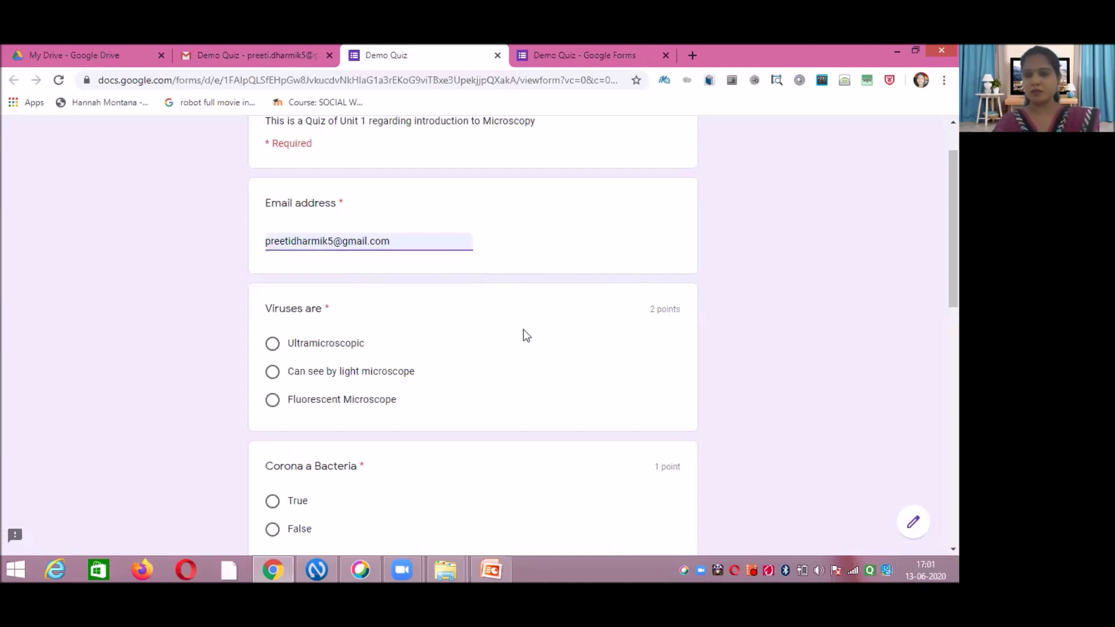
key("Tab")
key("space")
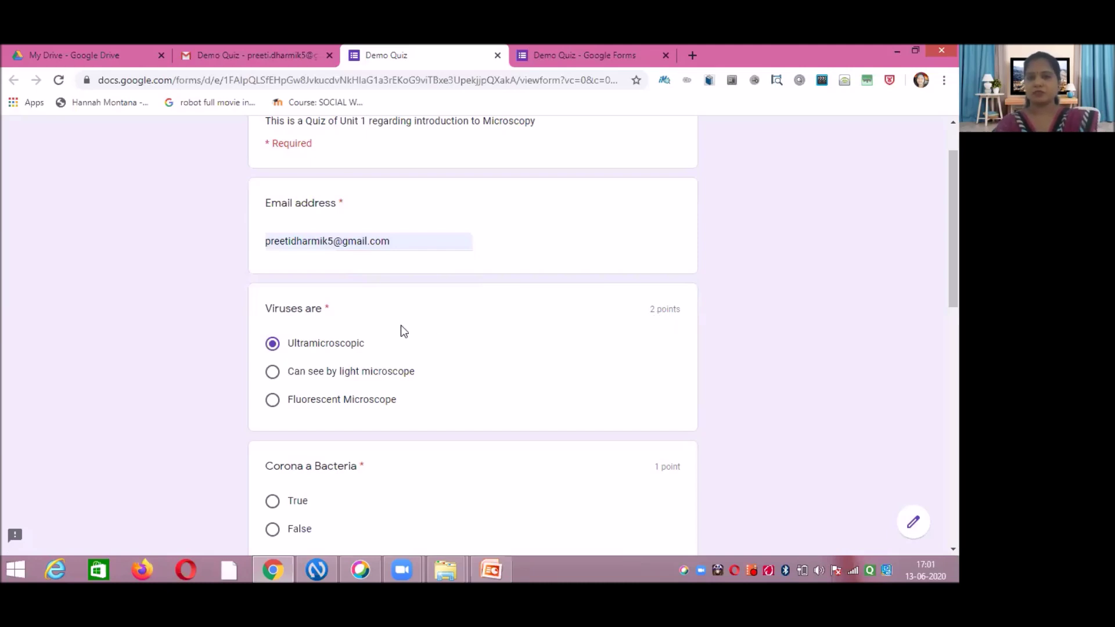
Step: Answer True, Rose and the Option 2 picture, then submit the quiz
scroll(473, 334, "down", 2)
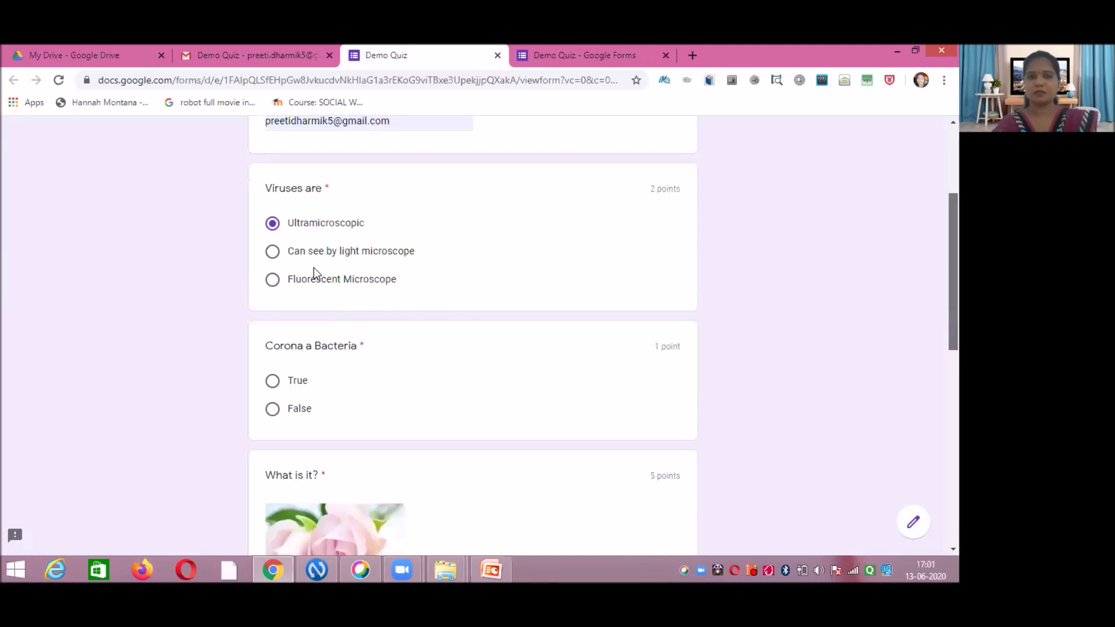
scroll(314, 267, "down", 2)
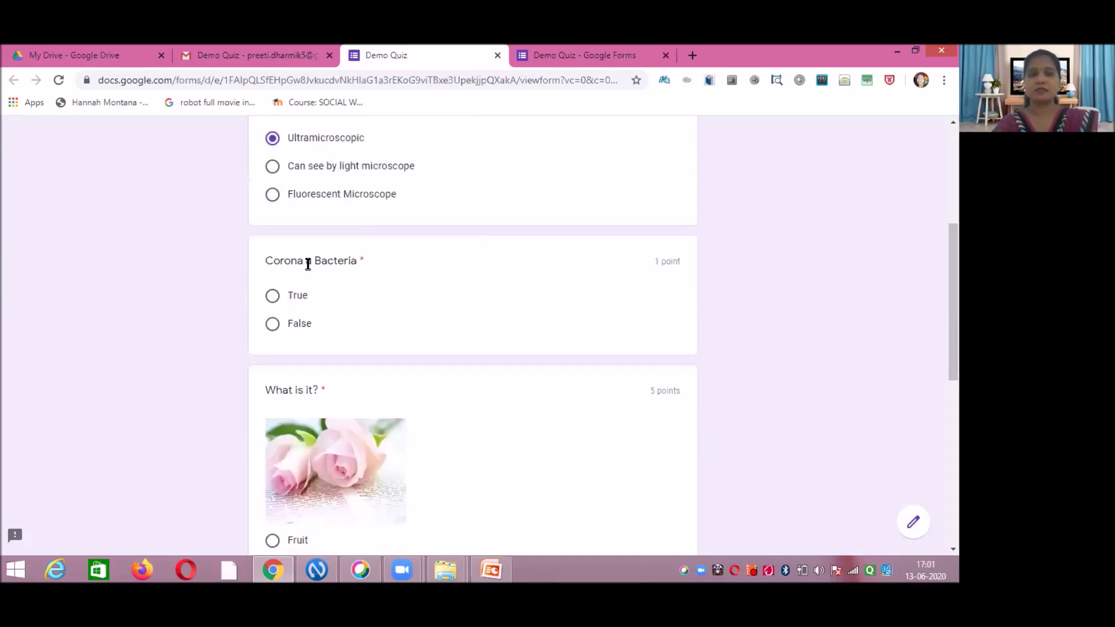
left_click(274, 300)
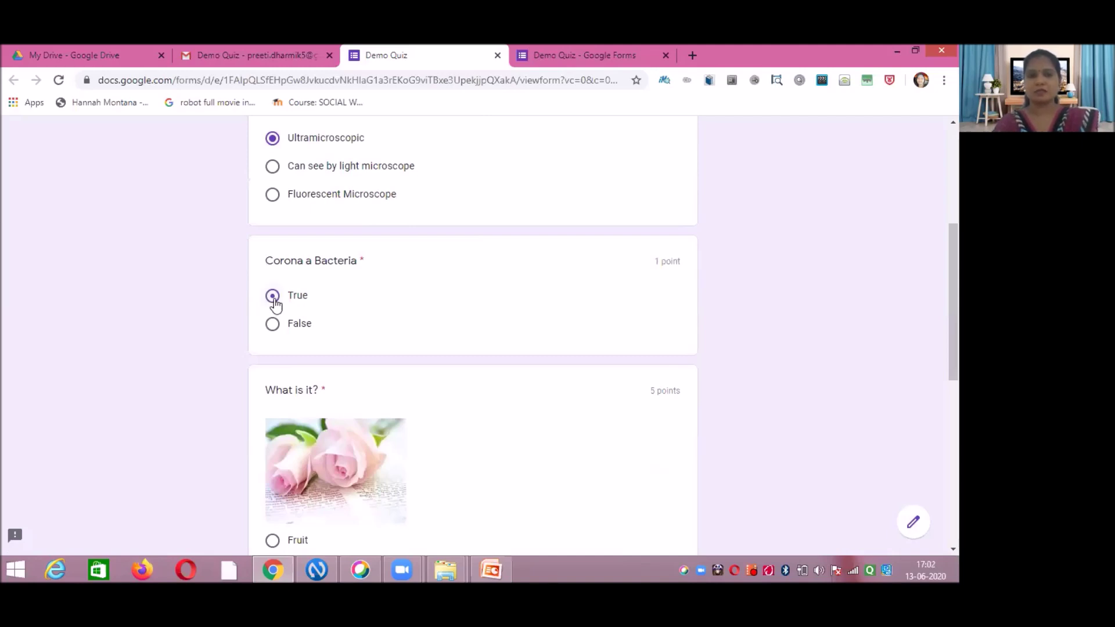
scroll(437, 399, "down", 3)
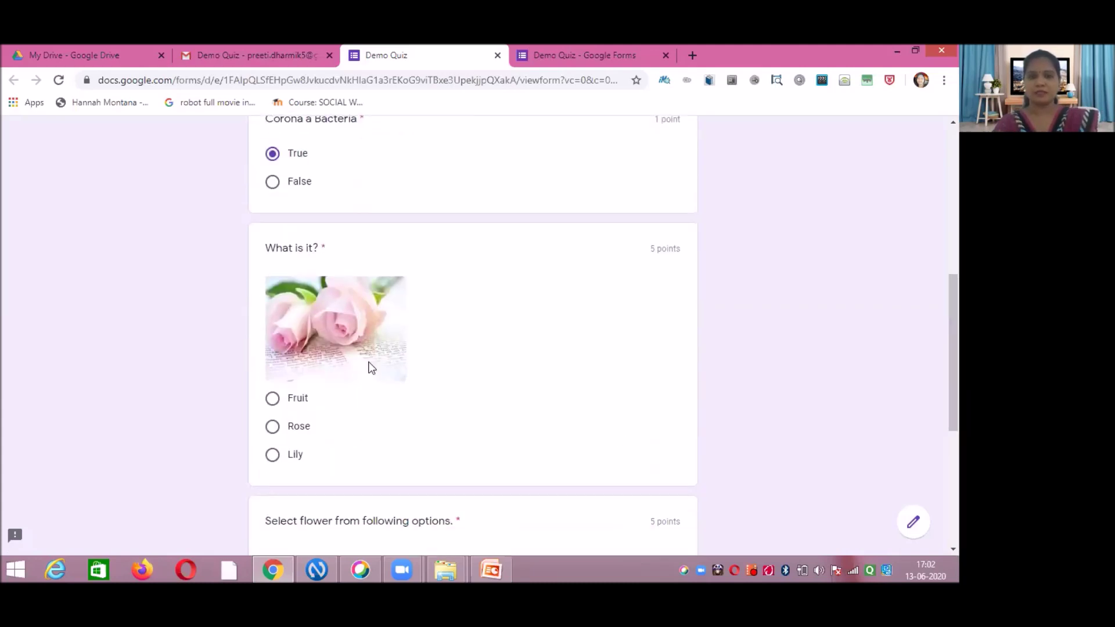
left_click(274, 429)
double_click(295, 455)
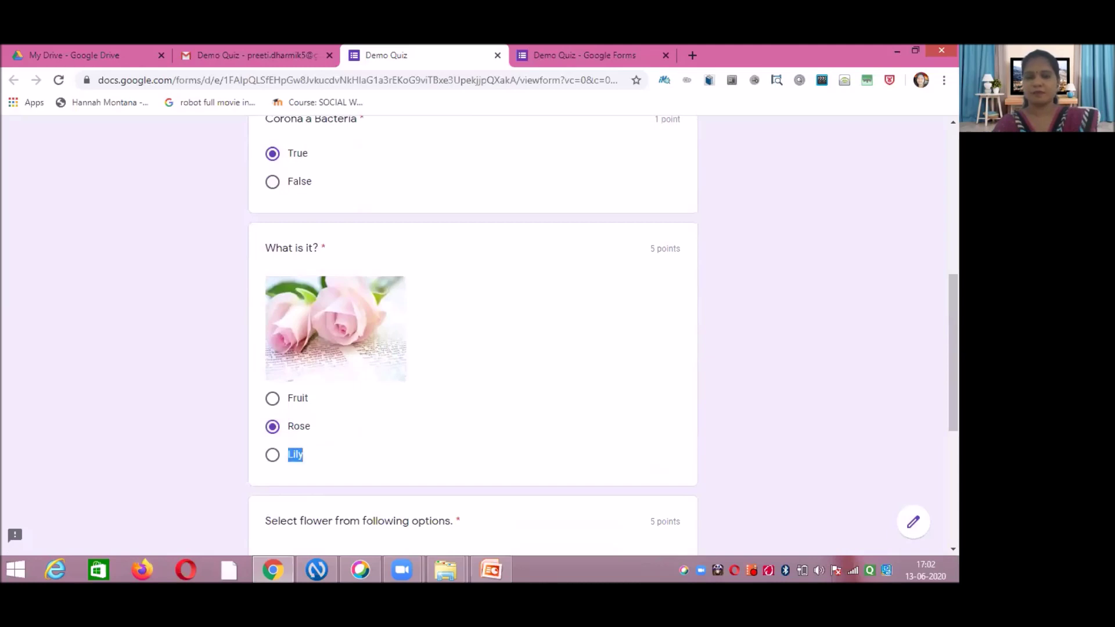
scroll(295, 455, "down", 5)
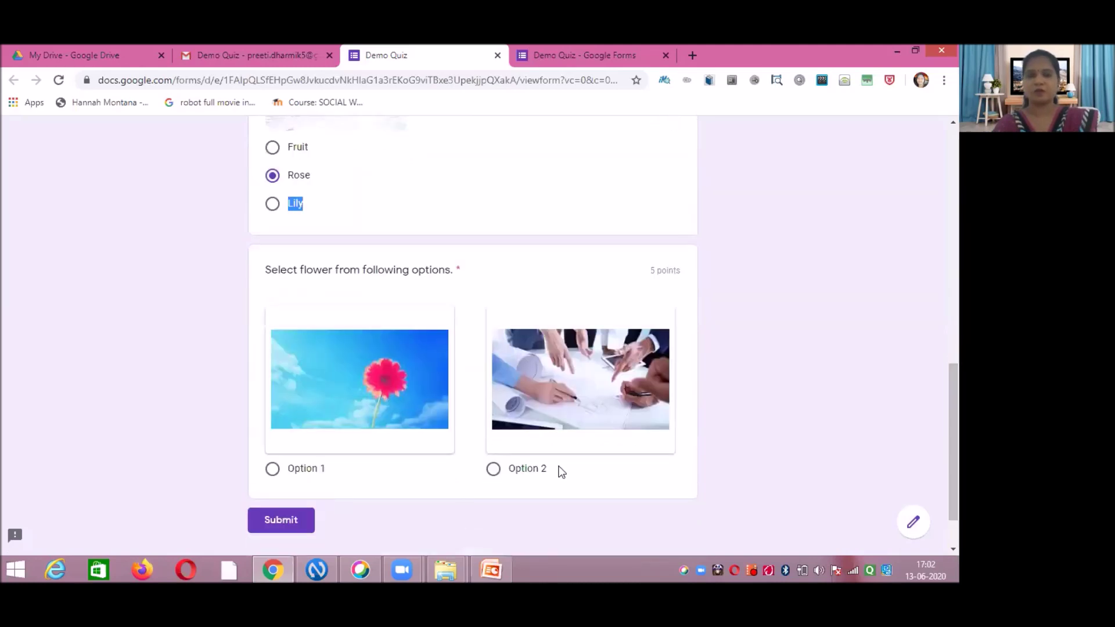
left_click(494, 471)
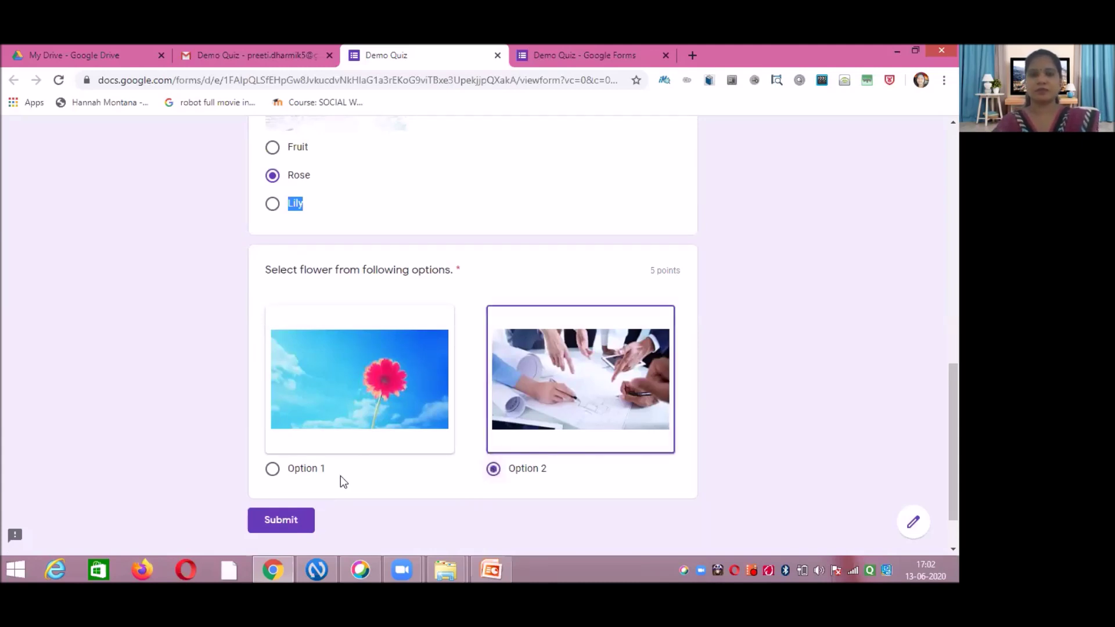
left_click(285, 521)
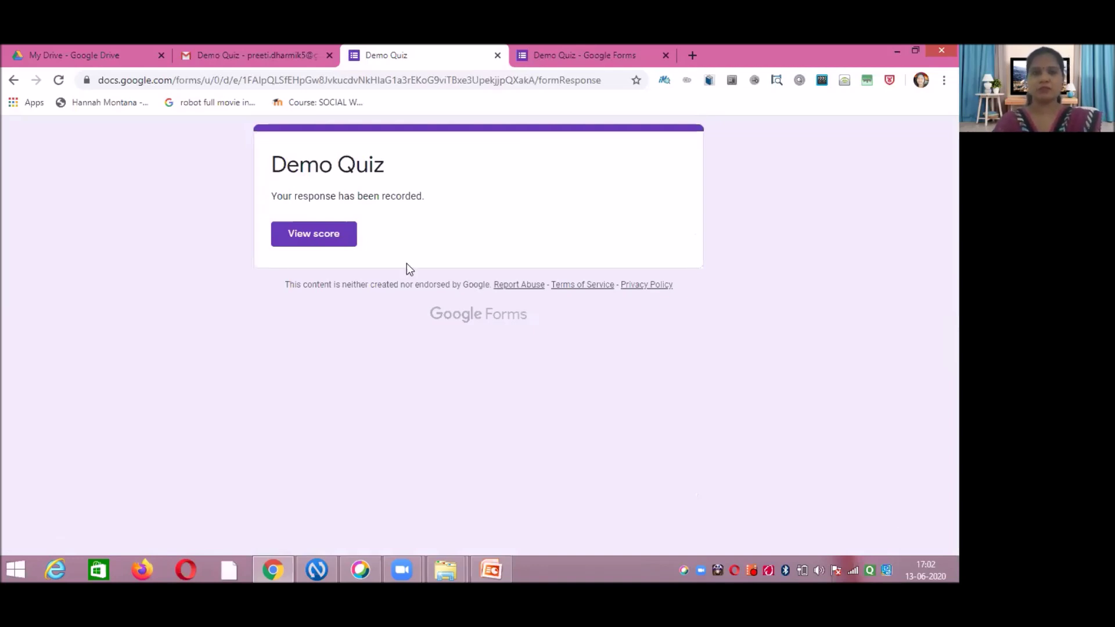
Step: View the 7/13 score and review per-question marks: 2/2, 0/1, 5/5, 0/5
left_click(320, 232)
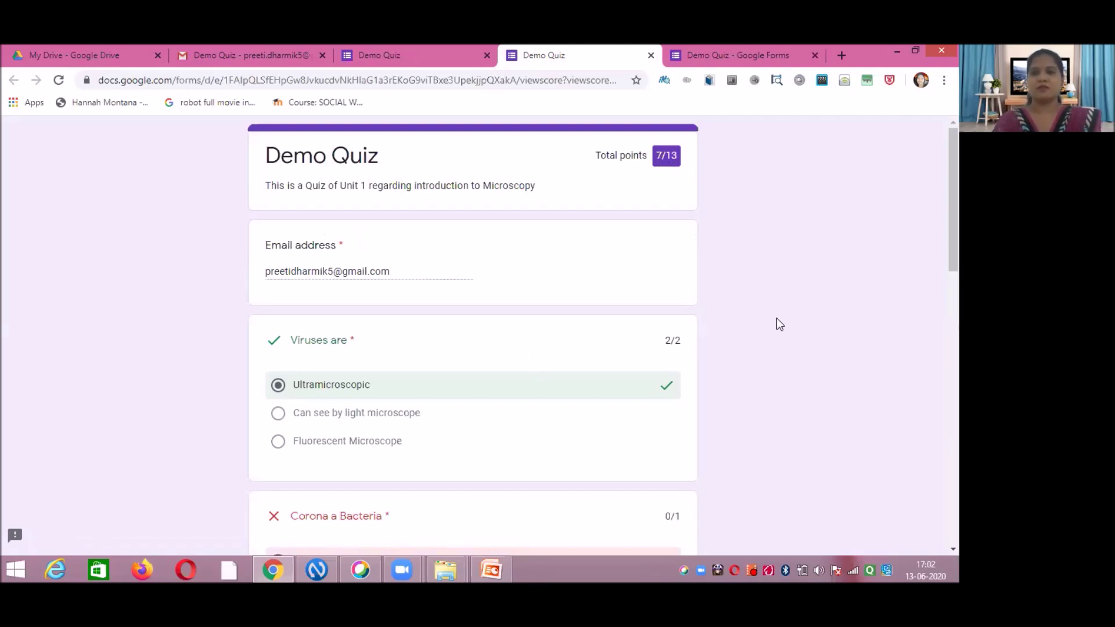
scroll(776, 318, "down", 4)
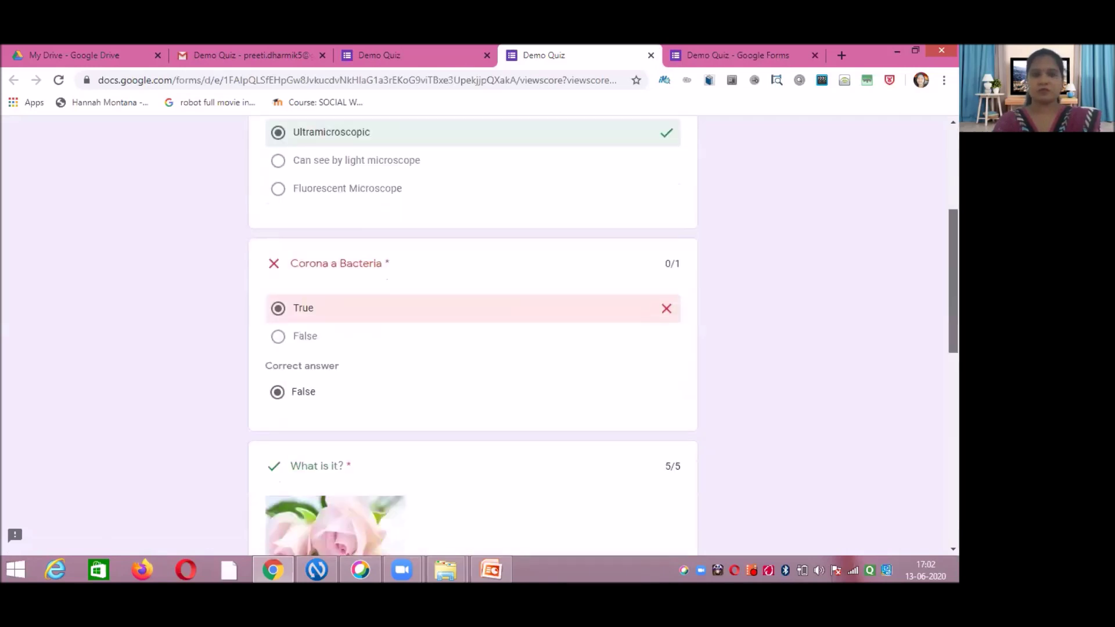
scroll(776, 319, "up", 2)
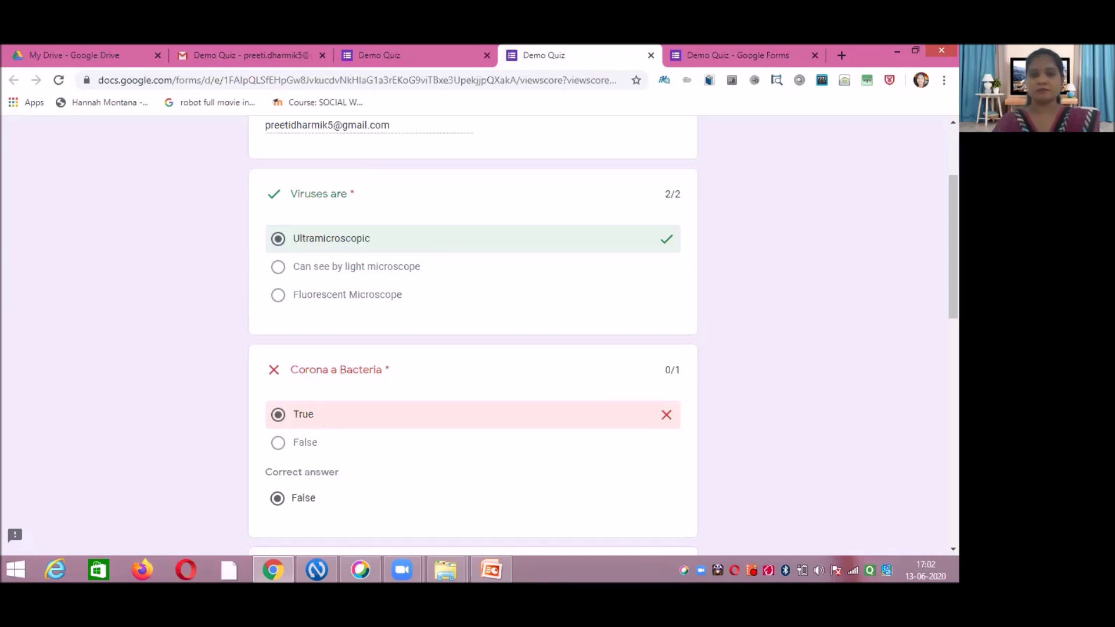
scroll(473, 334, "down", 6)
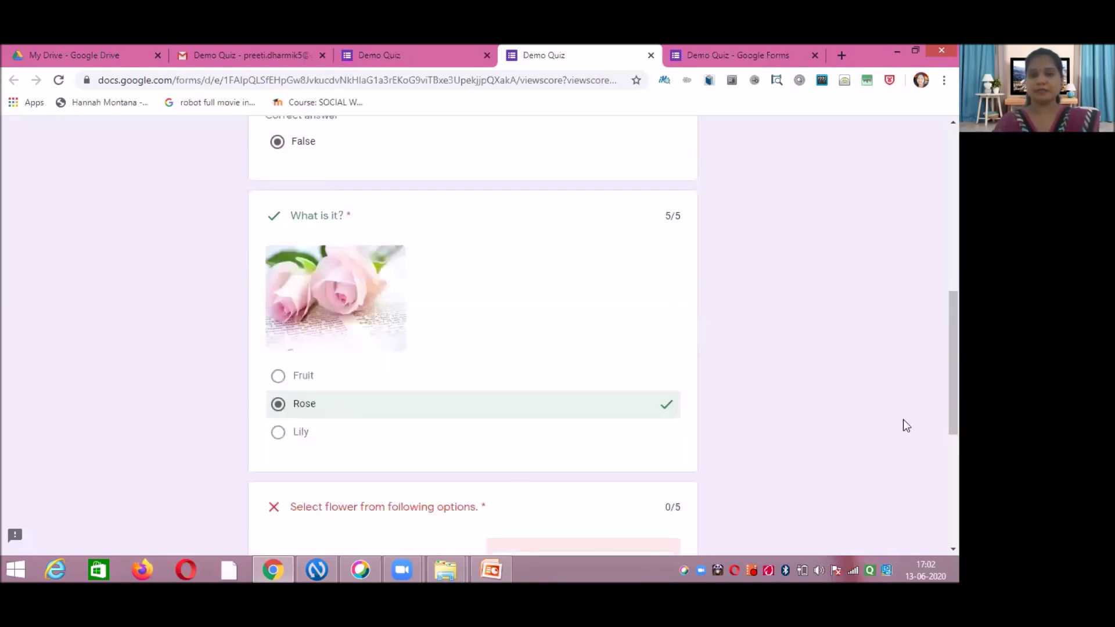
scroll(700, 501, "down", 3)
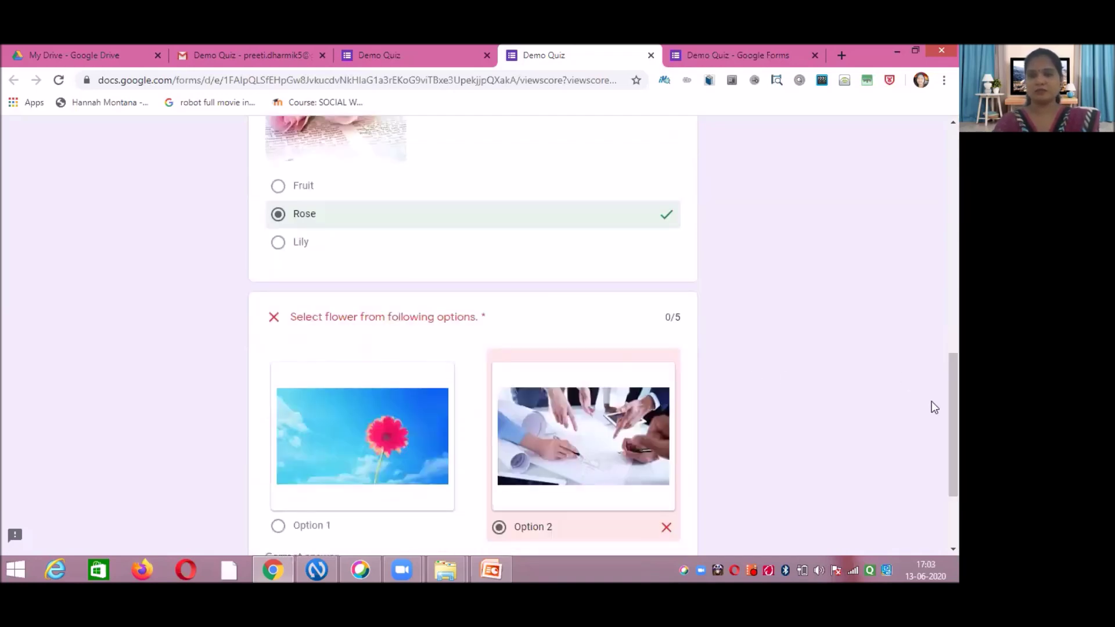
scroll(736, 424, "down", 2)
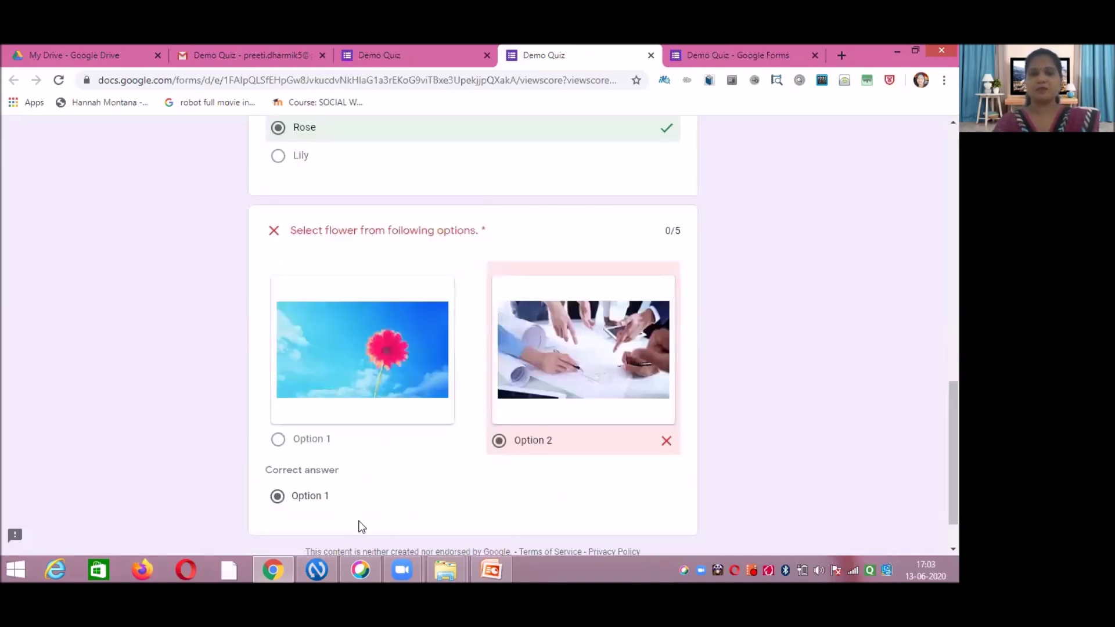